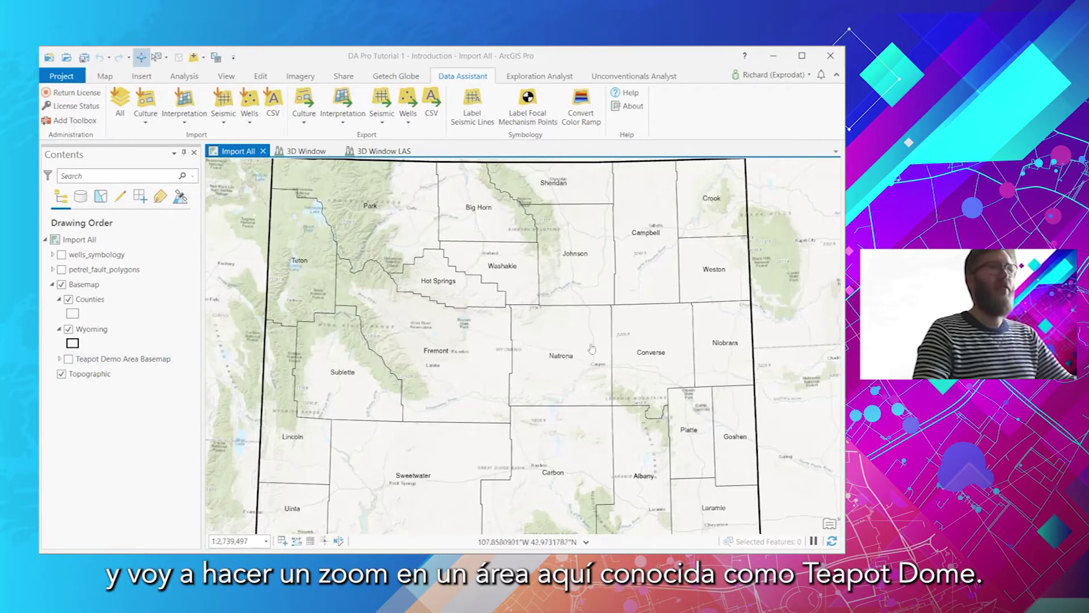
Step: Zoom the map to the extent of the Teapot Demo Area Basemap layer
{"action": "right_click", "coordinate": [123, 364]}
{"action": "left_click", "coordinate": [183, 193]}
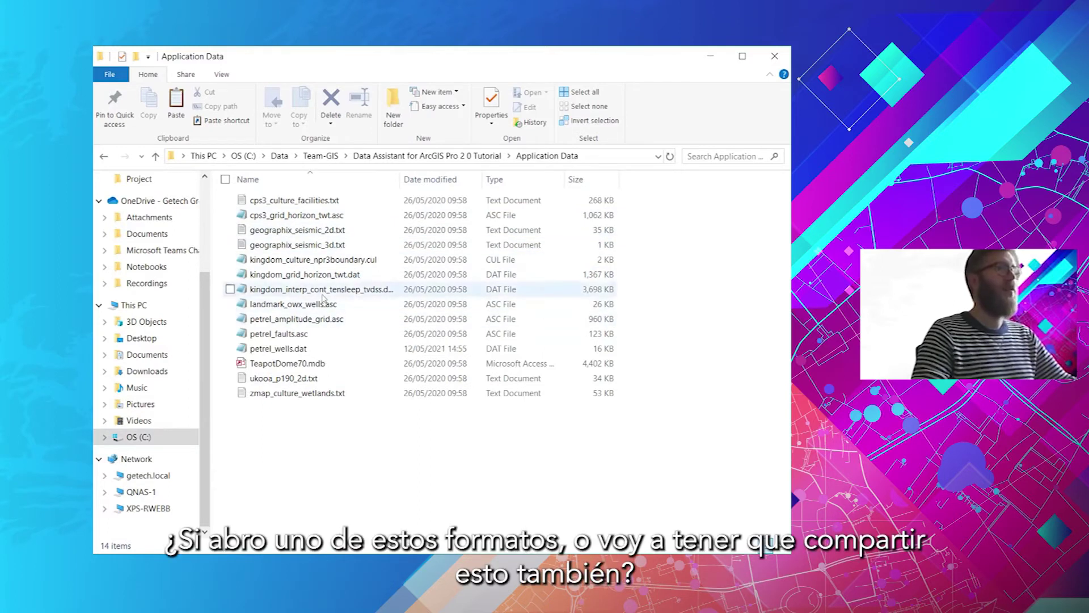
Step: Open petrel_wells.dat from the Application Data folder in a text editor, examine its header and well records, and close it
{"action": "right_click", "coordinate": [295, 350]}
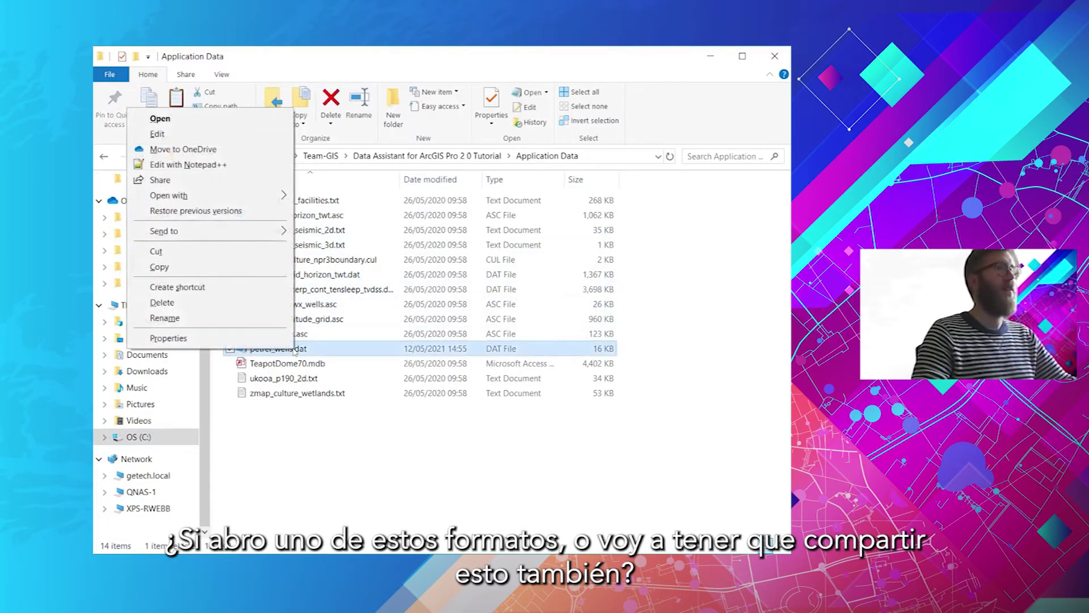
{"action": "left_click", "coordinate": [199, 165]}
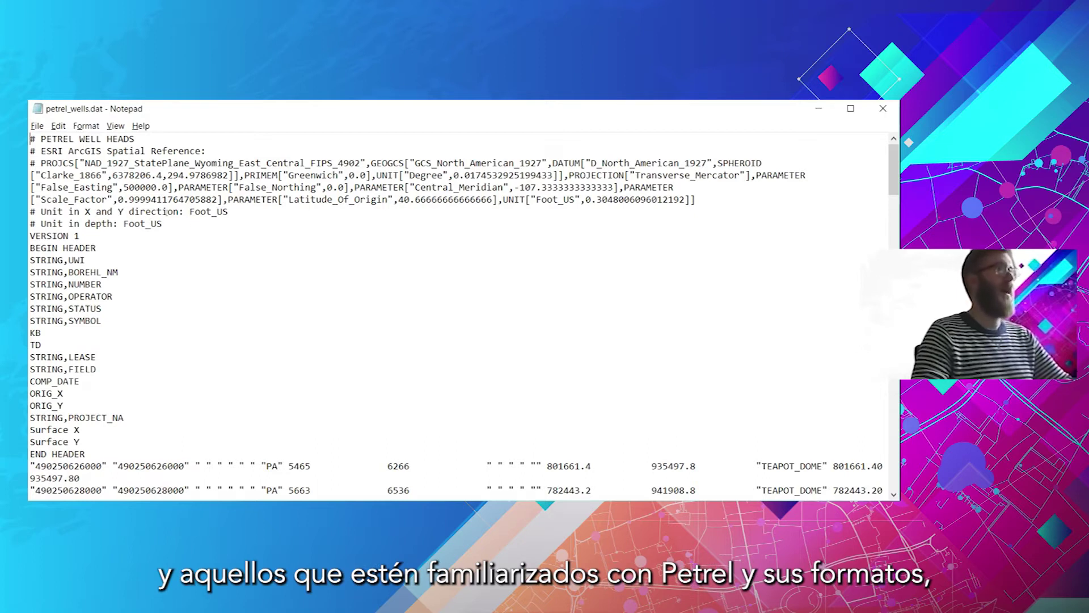
{"action": "scroll", "coordinate": [126, 269], "scroll_direction": "down", "scroll_amount": 4}
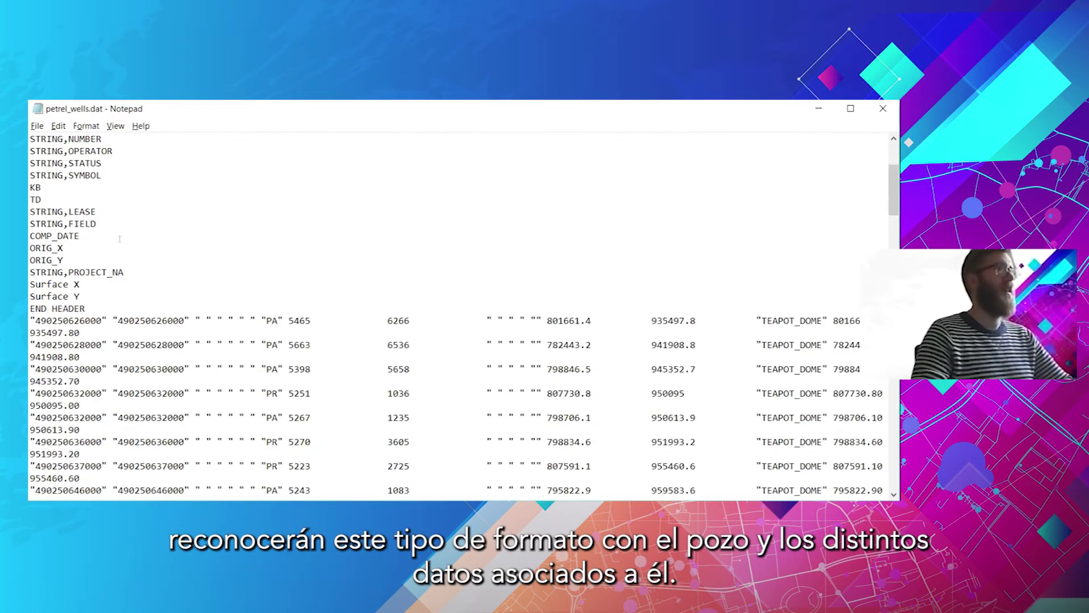
{"action": "scroll", "coordinate": [136, 376], "scroll_direction": "down", "scroll_amount": 2}
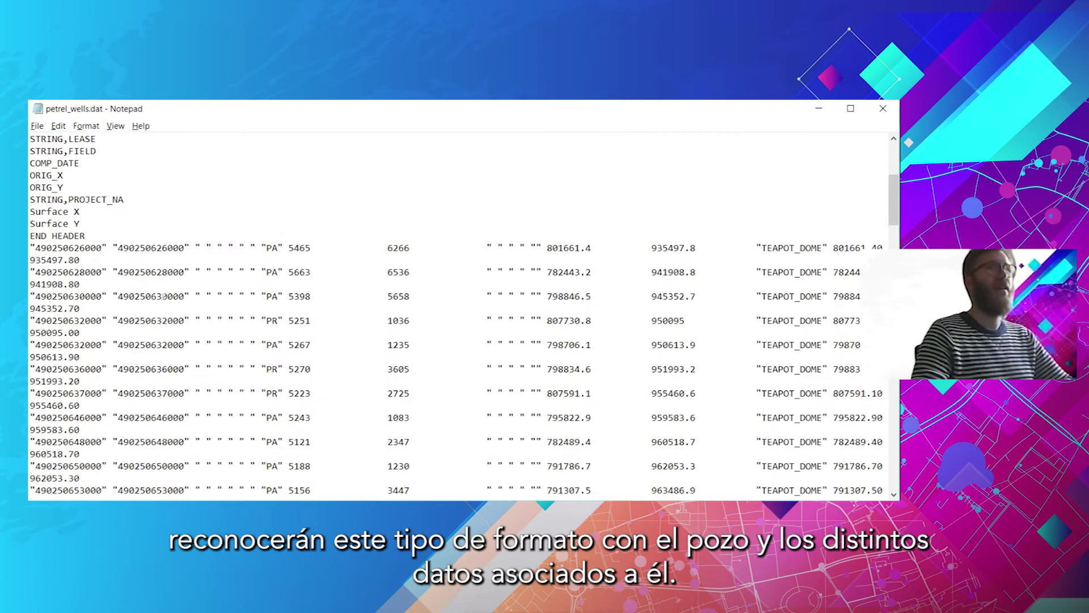
{"action": "scroll", "coordinate": [164, 296], "scroll_direction": "up", "scroll_amount": 2}
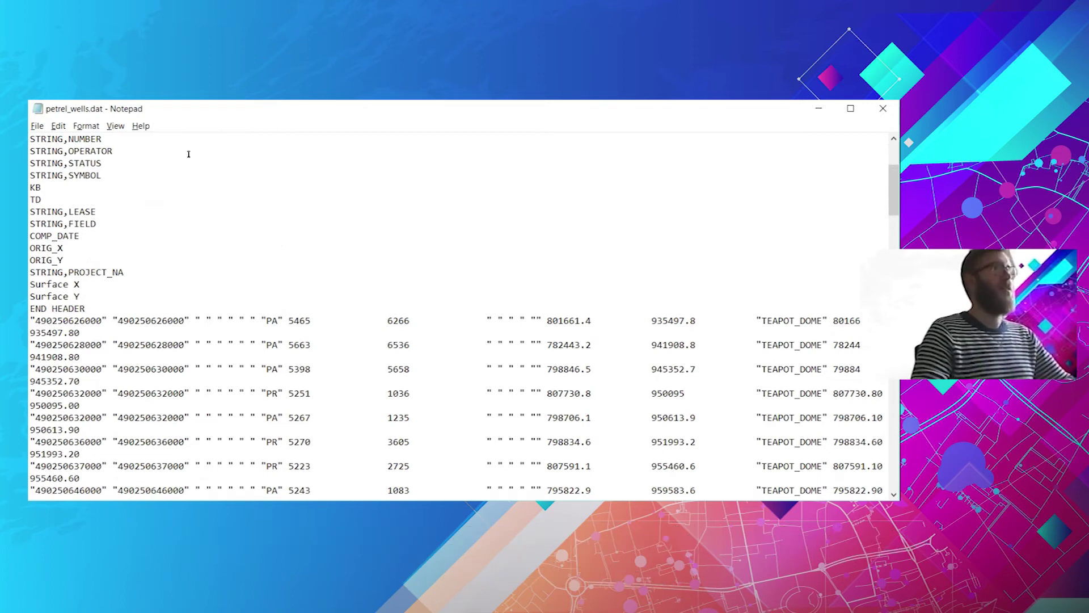
{"action": "left_click", "coordinate": [880, 110]}
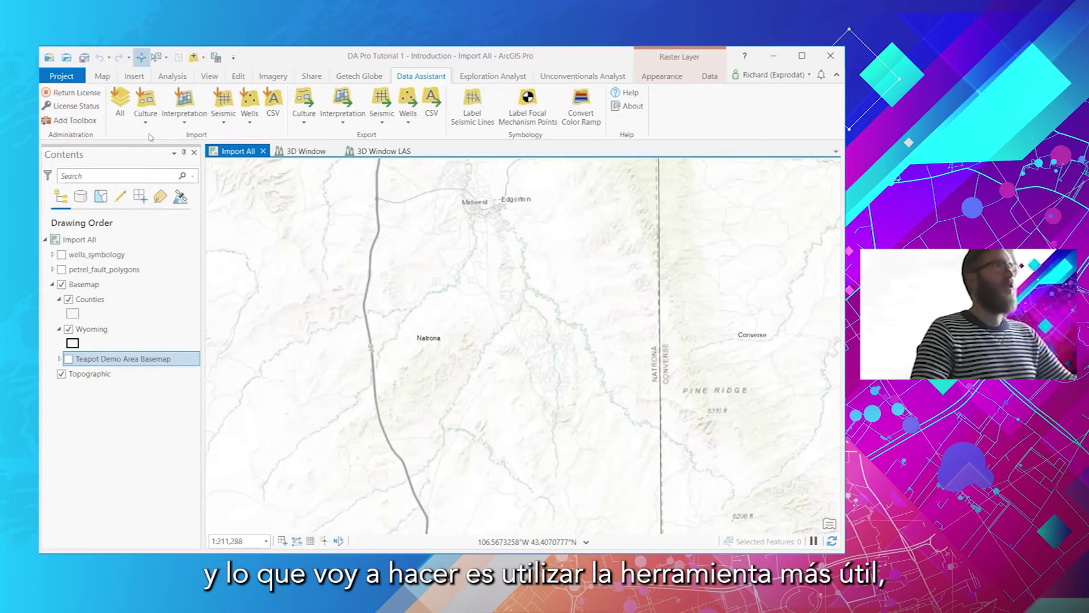
Step: Open the Data Assistant Import All tool and set its input folder to Application Data
{"action": "left_click", "coordinate": [120, 116]}
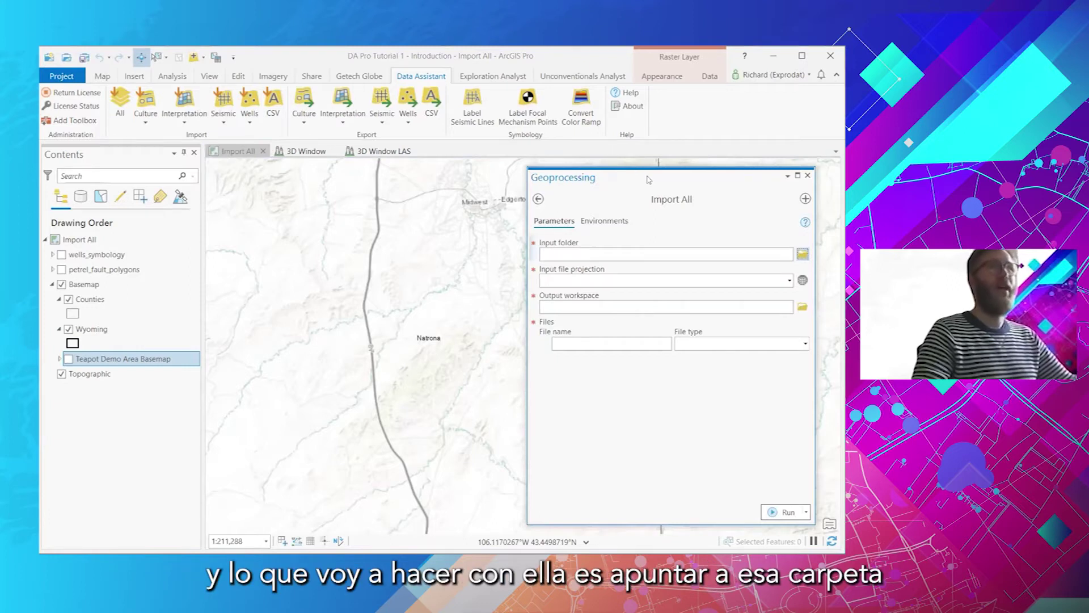
{"action": "left_click_drag", "start_coordinate": [648, 179], "coordinate": [642, 164]}
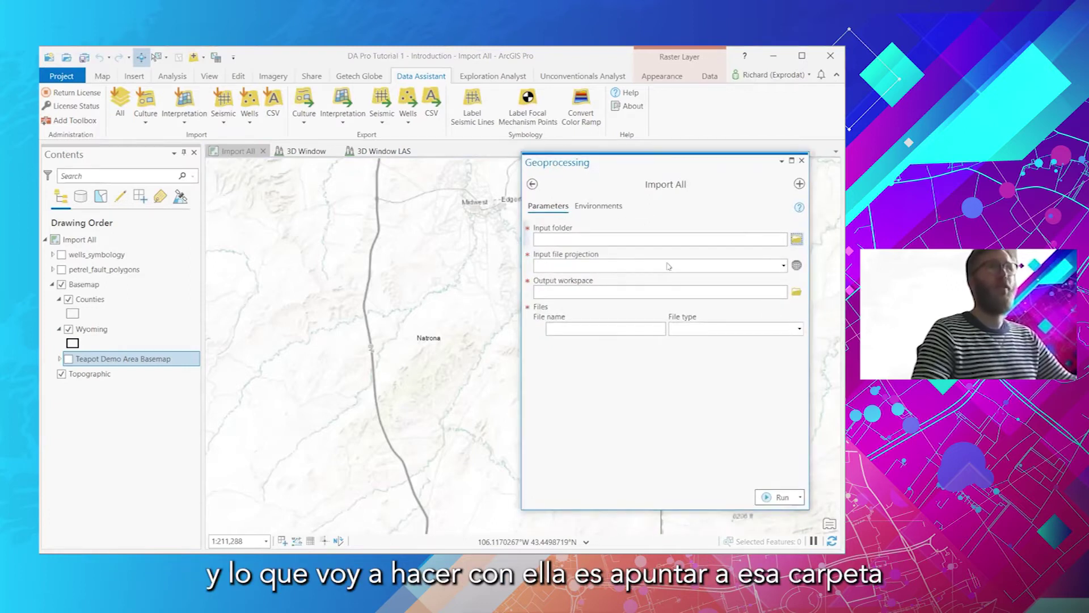
{"action": "left_click", "coordinate": [794, 239]}
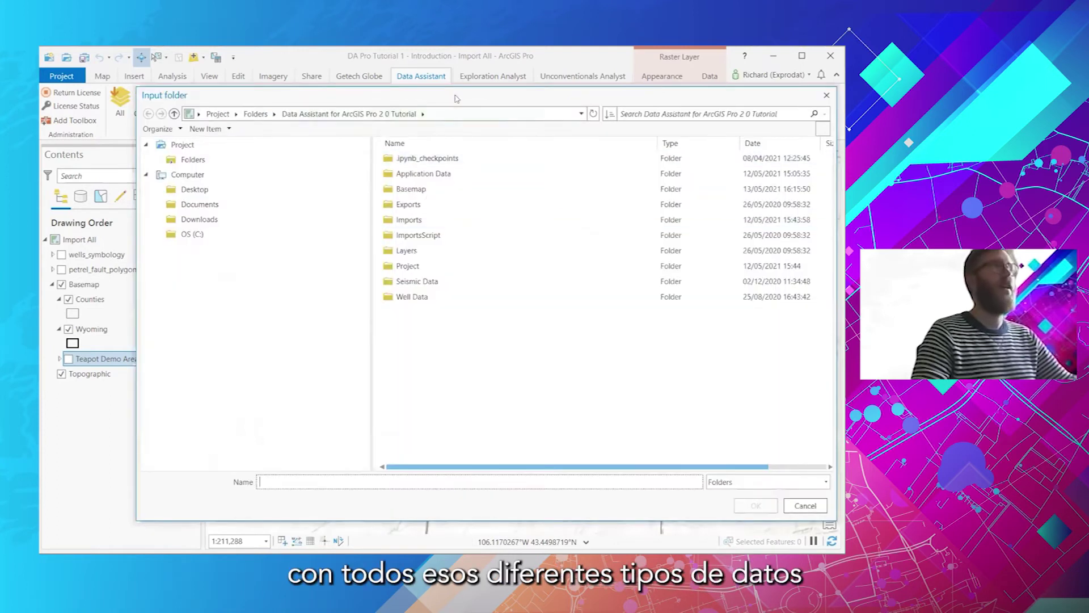
{"action": "left_click_drag", "start_coordinate": [454, 97], "coordinate": [413, 104]}
{"action": "left_click", "coordinate": [410, 180]}
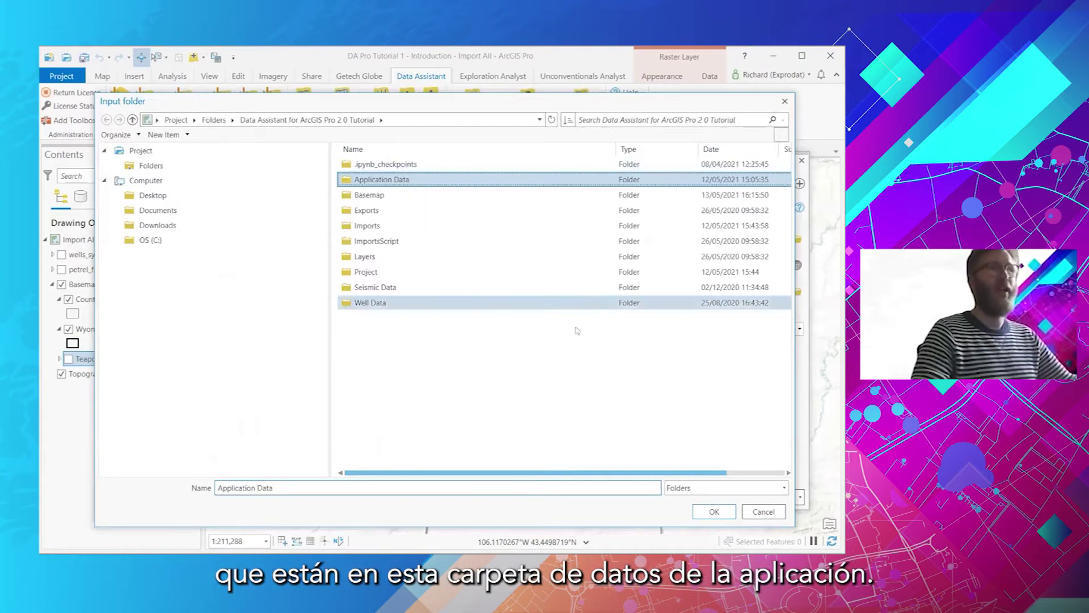
{"action": "left_click", "coordinate": [714, 512]}
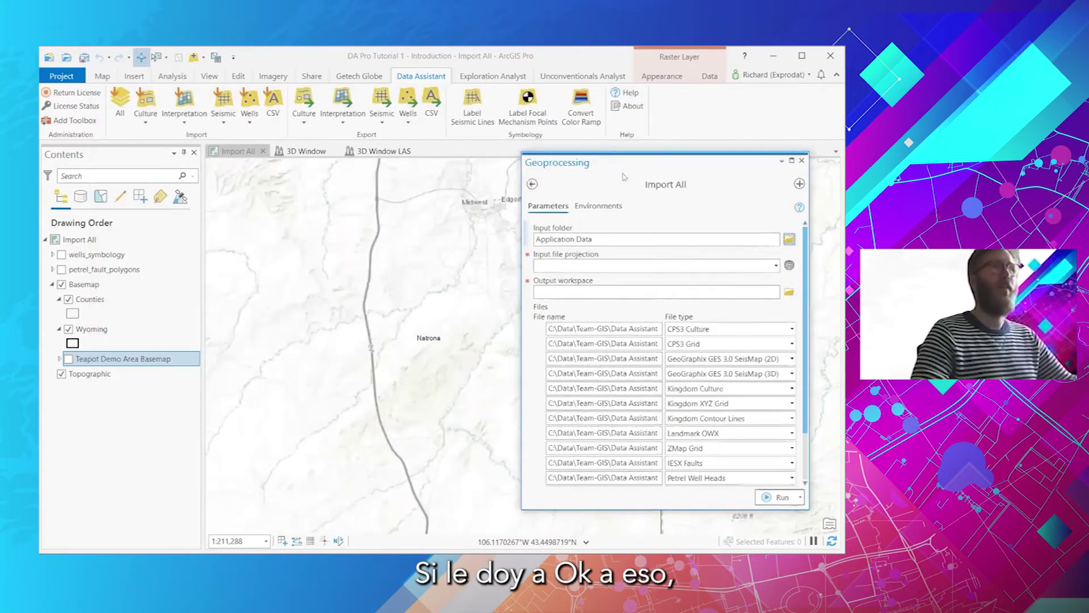
Step: Set the input file projection to NAD_1927_StatePlane_Wyoming_East_Central_FIPS_4902
{"action": "left_click_drag", "start_coordinate": [624, 165], "coordinate": [609, 145]}
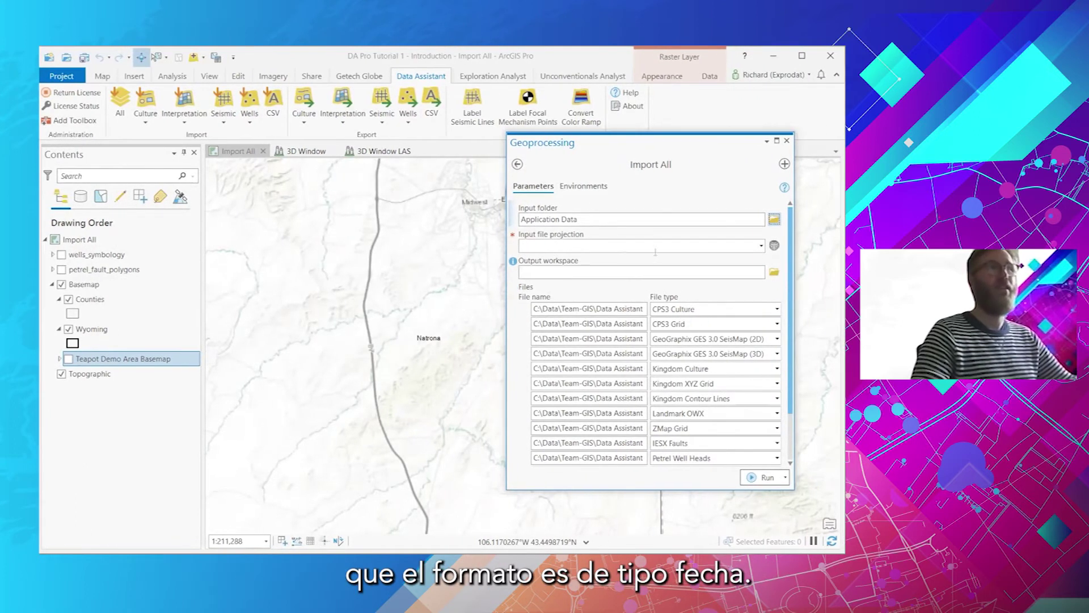
{"action": "left_click", "coordinate": [760, 246]}
{"action": "left_click", "coordinate": [645, 258]}
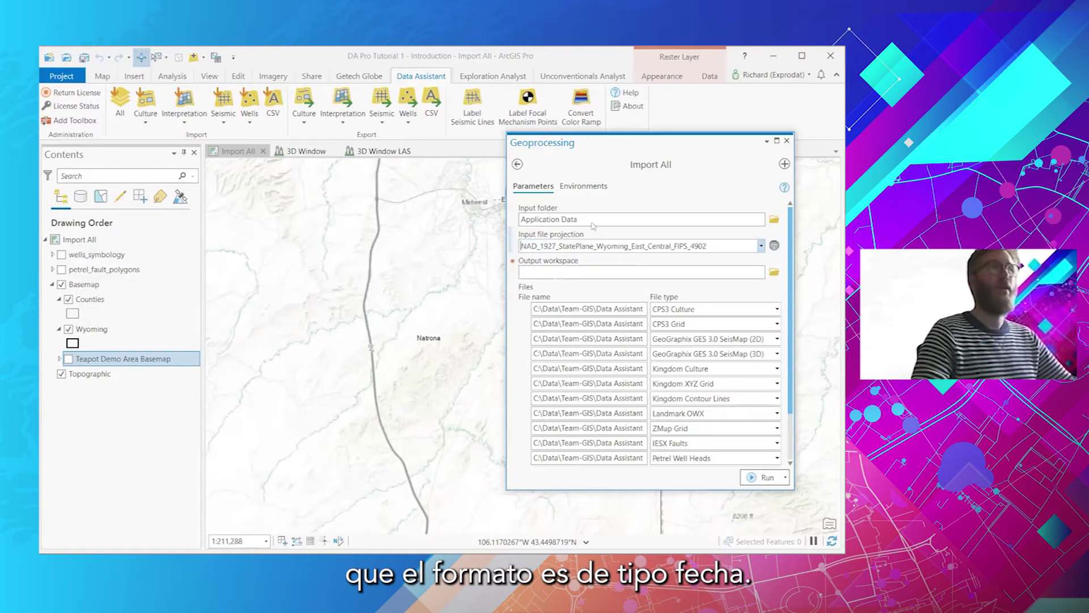
{"action": "left_click", "coordinate": [760, 246]}
{"action": "left_click", "coordinate": [645, 258]}
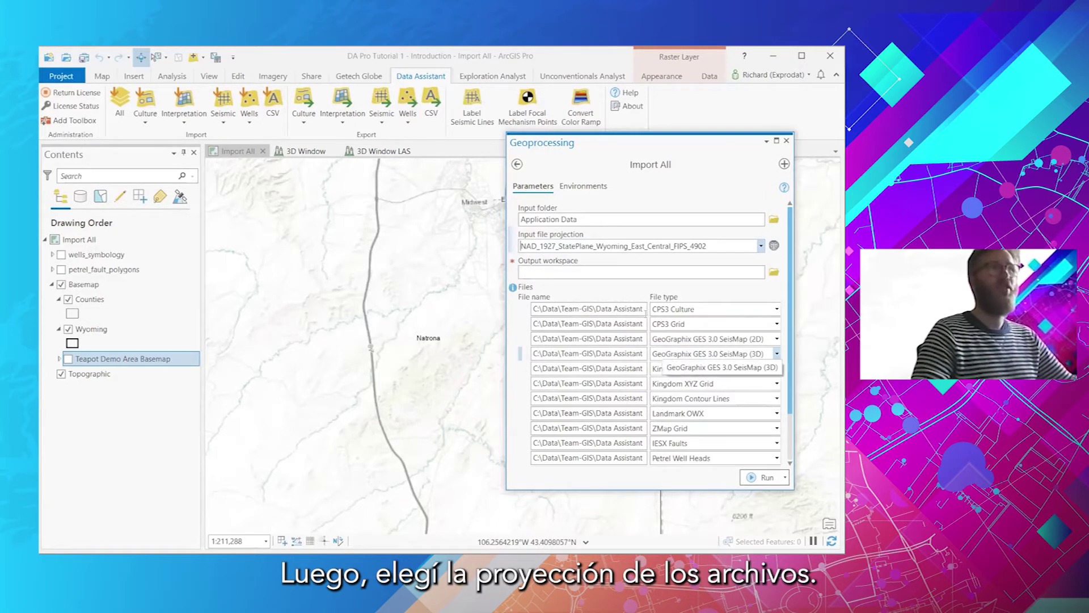
Step: Create the file geodatabase New_Data in the Imports folder as the output workspace and run the import
{"action": "left_click", "coordinate": [773, 275]}
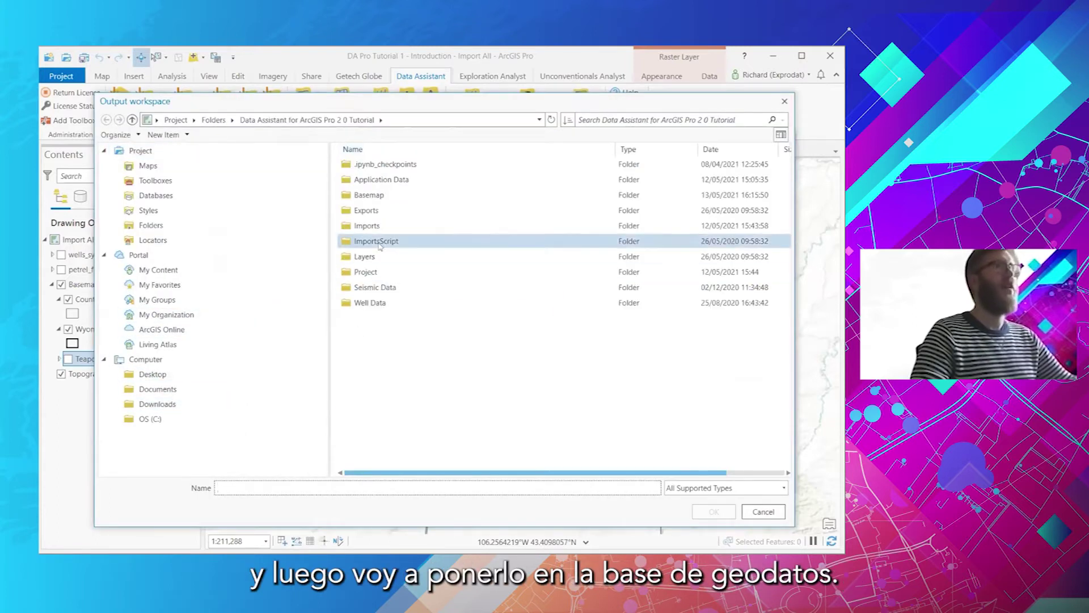
{"action": "double_click", "coordinate": [380, 225]}
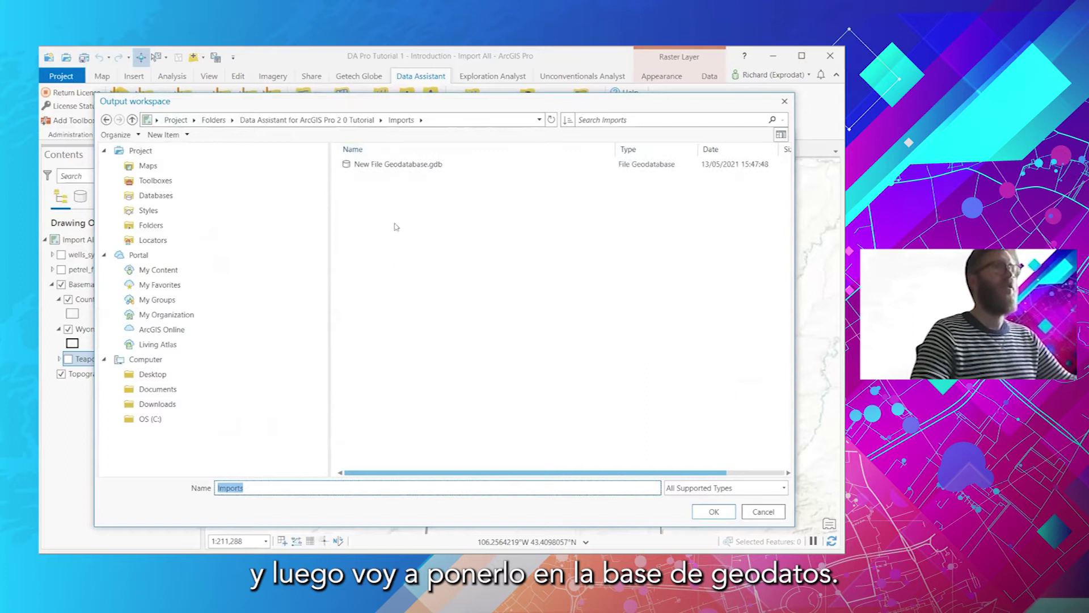
{"action": "right_click", "coordinate": [396, 227]}
{"action": "left_click", "coordinate": [426, 245]}
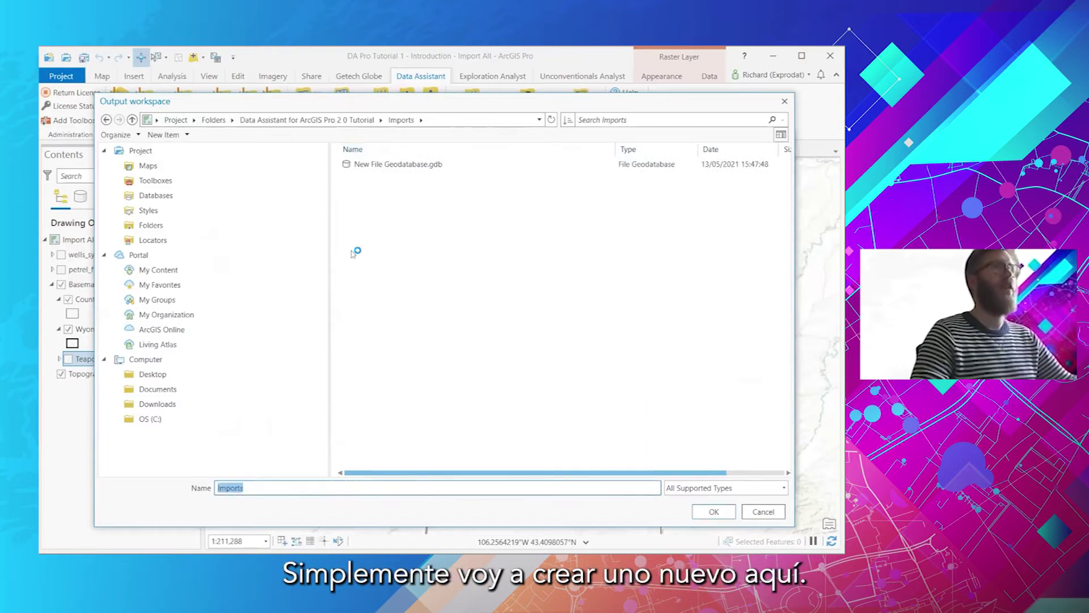
{"action": "type", "text": "New_Data"}
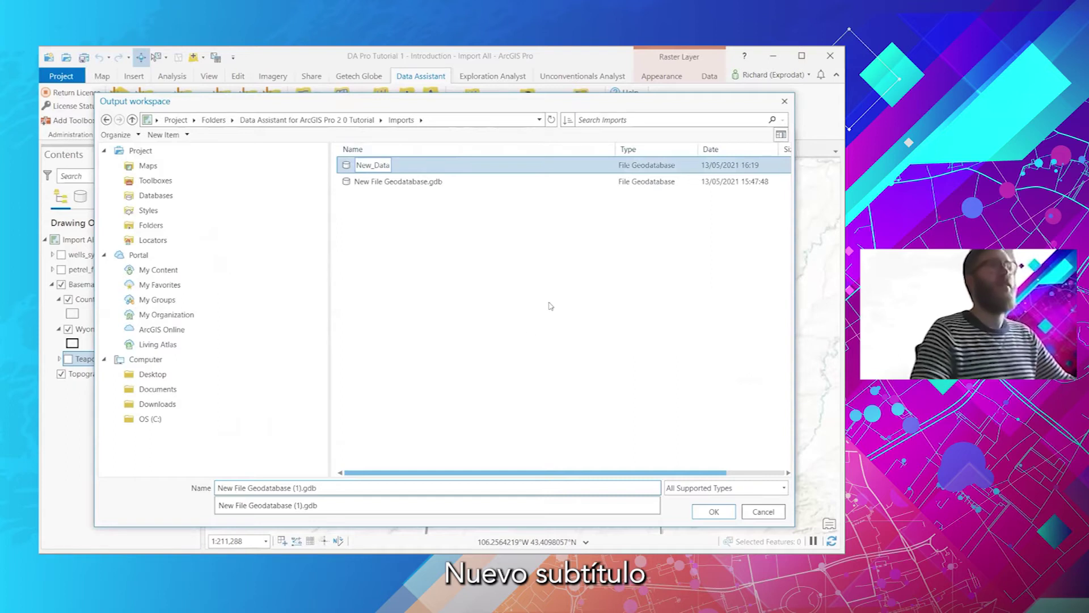
{"action": "key", "text": "Return"}
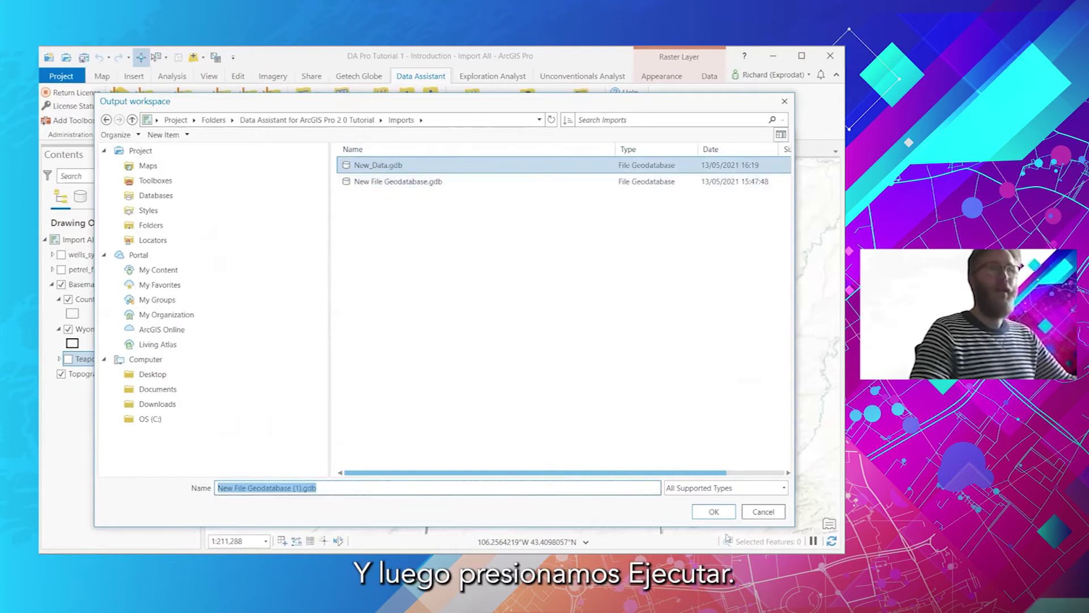
{"action": "left_click", "coordinate": [715, 511]}
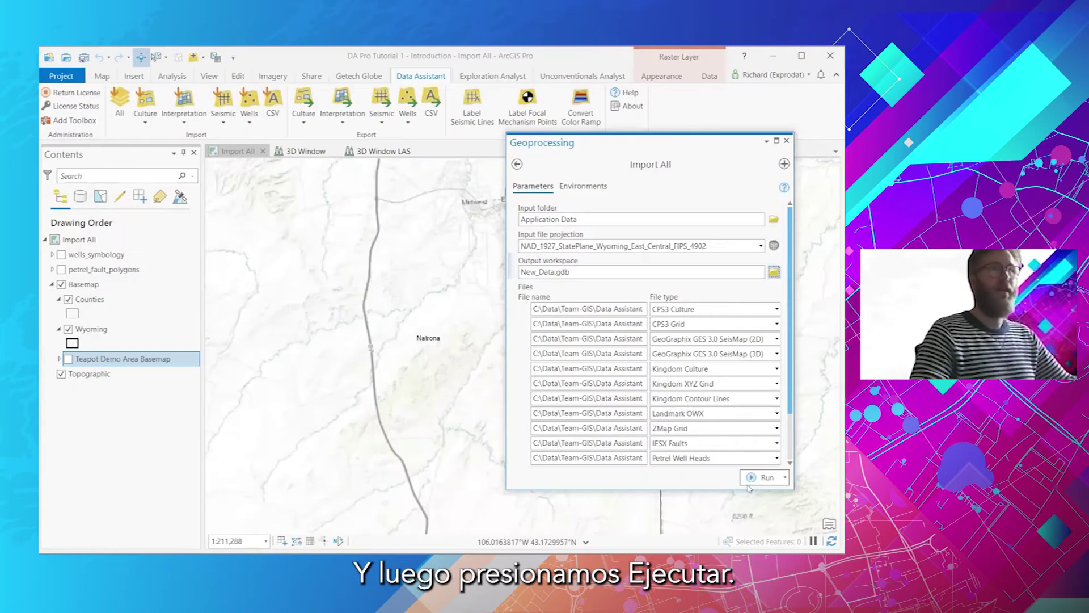
{"action": "left_click", "coordinate": [760, 479]}
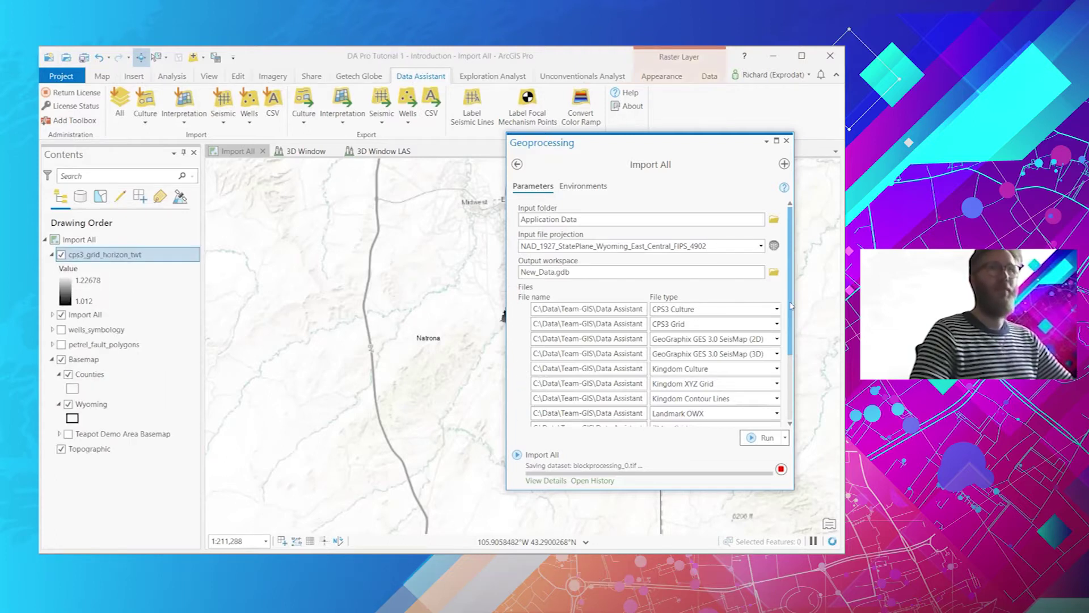
Step: Dock the Geoprocessing pane beside the map and bring the imported data into closer view
{"action": "scroll", "coordinate": [624, 339], "scroll_direction": "down", "scroll_amount": 5}
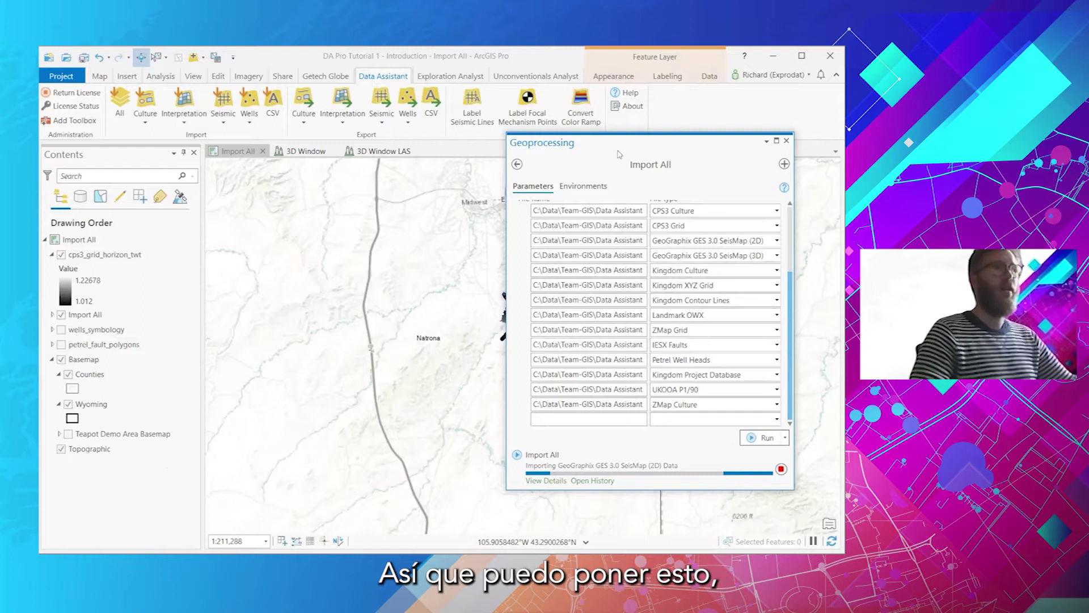
{"action": "double_click", "coordinate": [618, 154]}
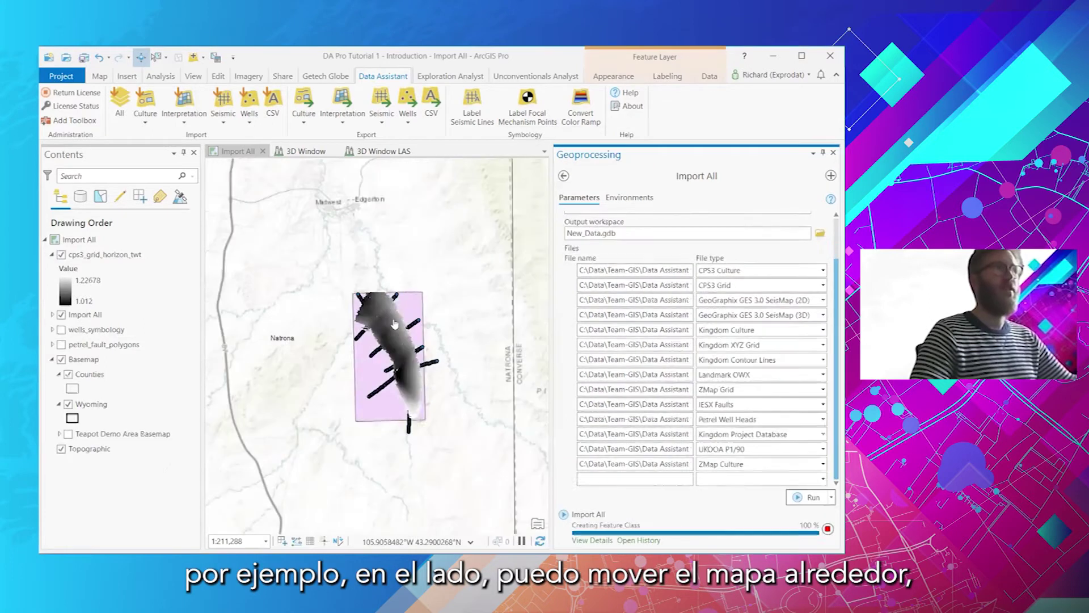
{"action": "scroll", "coordinate": [379, 249], "scroll_direction": "up", "scroll_amount": 3}
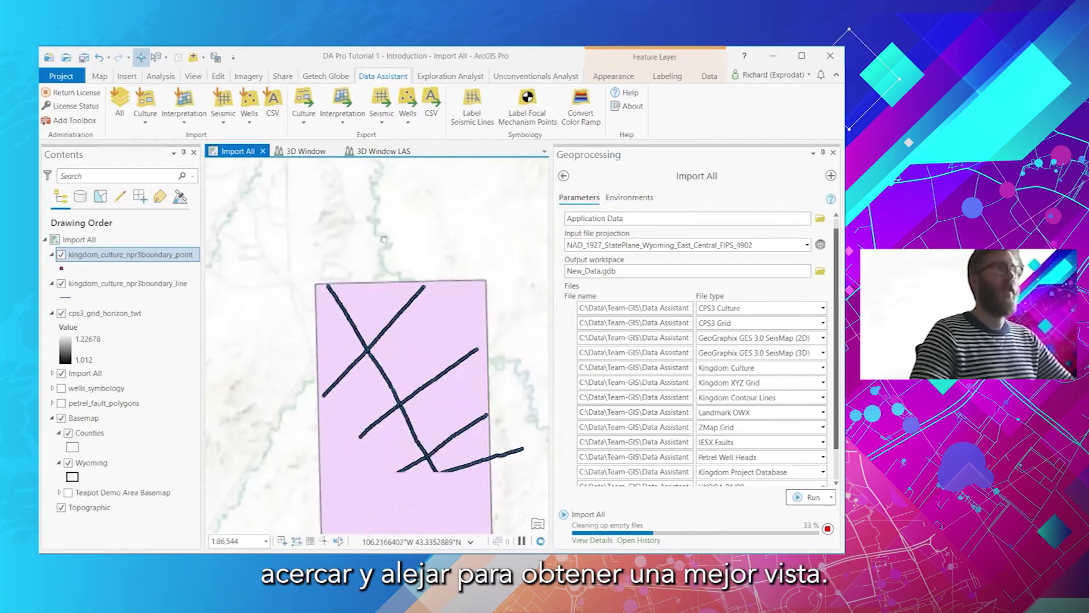
{"action": "left_click_drag", "start_coordinate": [391, 308], "coordinate": [369, 234]}
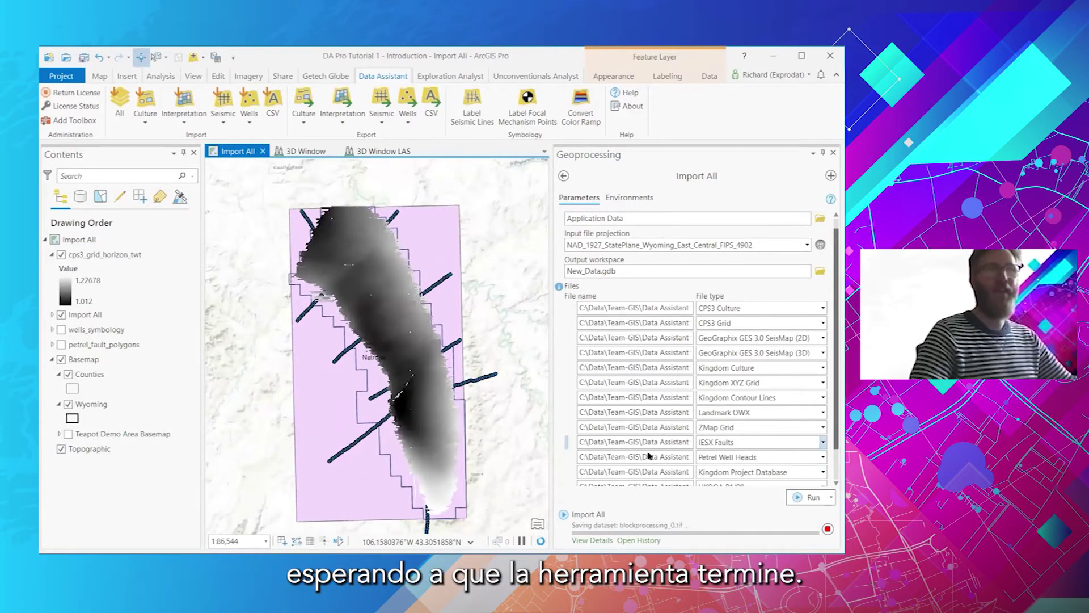
Step: Open the details of the running import and examine its messages, keeping the details window clear of the map data
{"action": "left_click", "coordinate": [584, 540]}
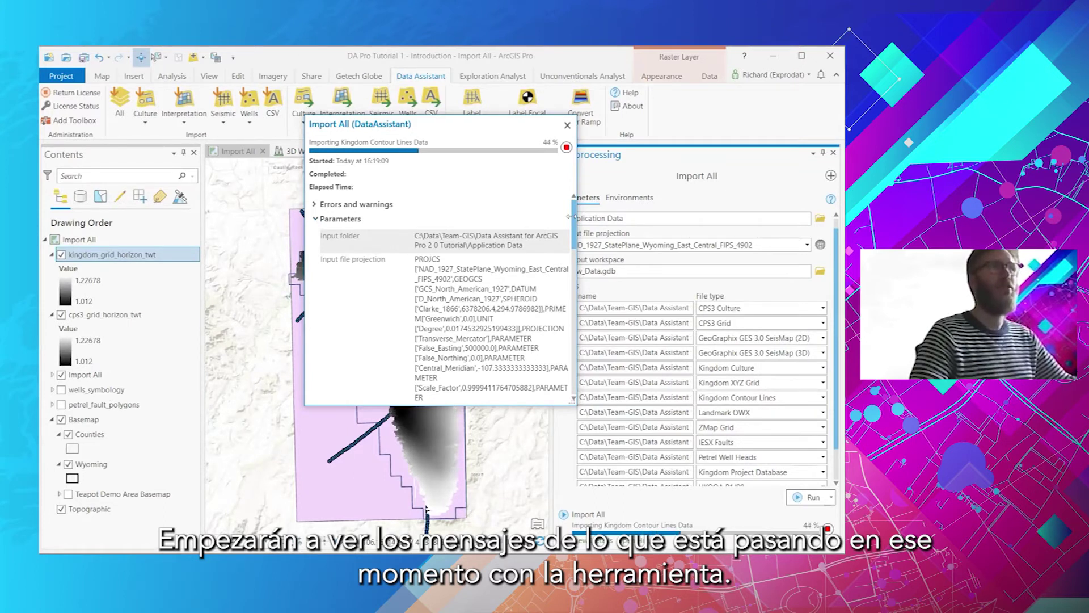
{"action": "left_click_drag", "start_coordinate": [574, 216], "coordinate": [597, 216]}
{"action": "scroll", "coordinate": [587, 317], "scroll_direction": "down", "scroll_amount": 10}
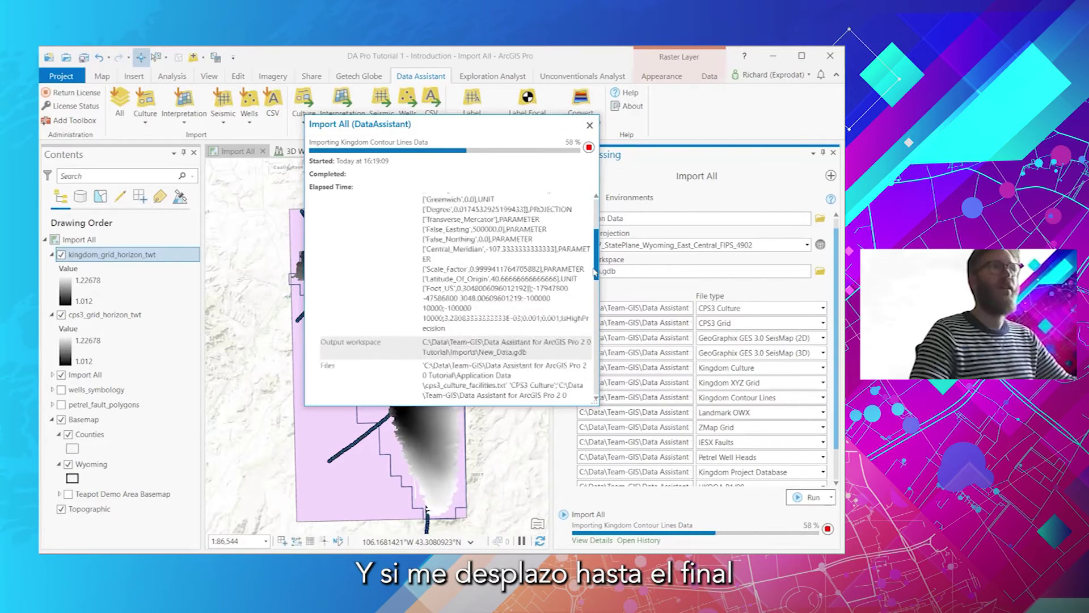
{"action": "scroll", "coordinate": [587, 317], "scroll_direction": "down", "scroll_amount": 5}
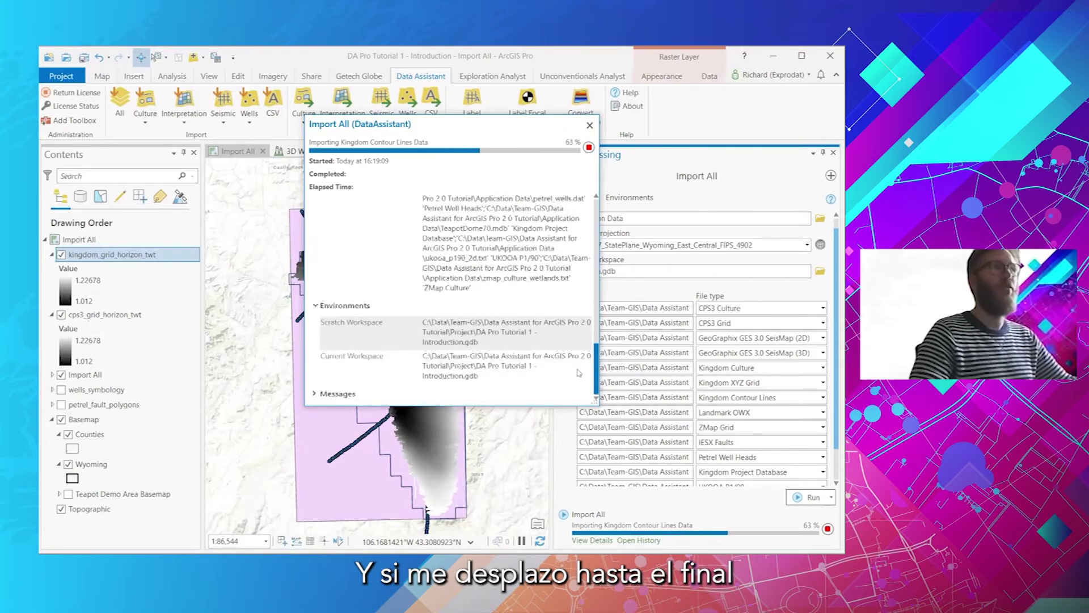
{"action": "left_click", "coordinate": [347, 391]}
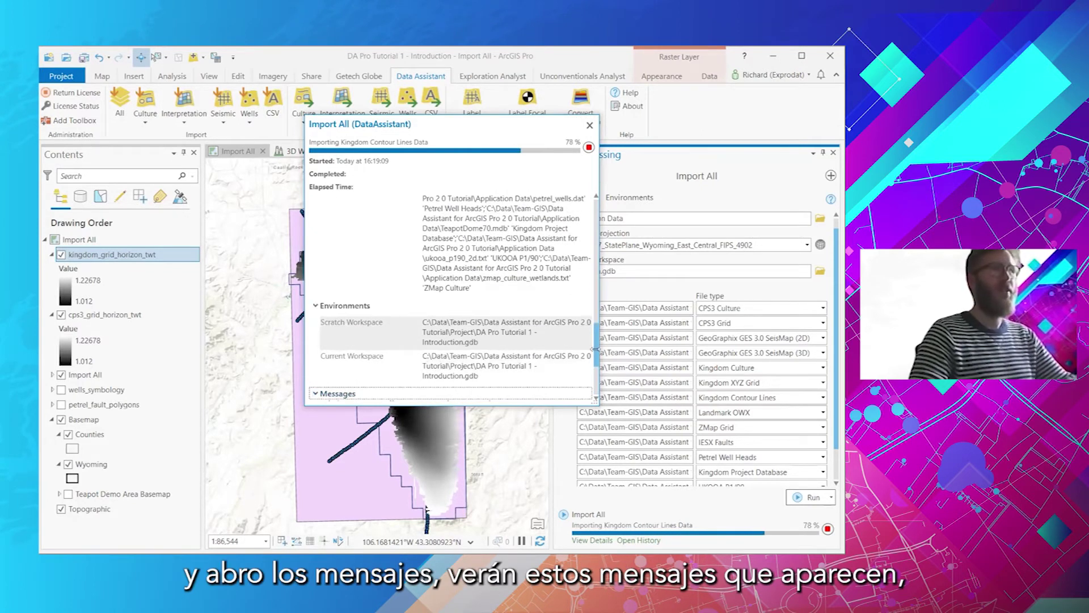
{"action": "left_click_drag", "start_coordinate": [595, 347], "coordinate": [595, 373]}
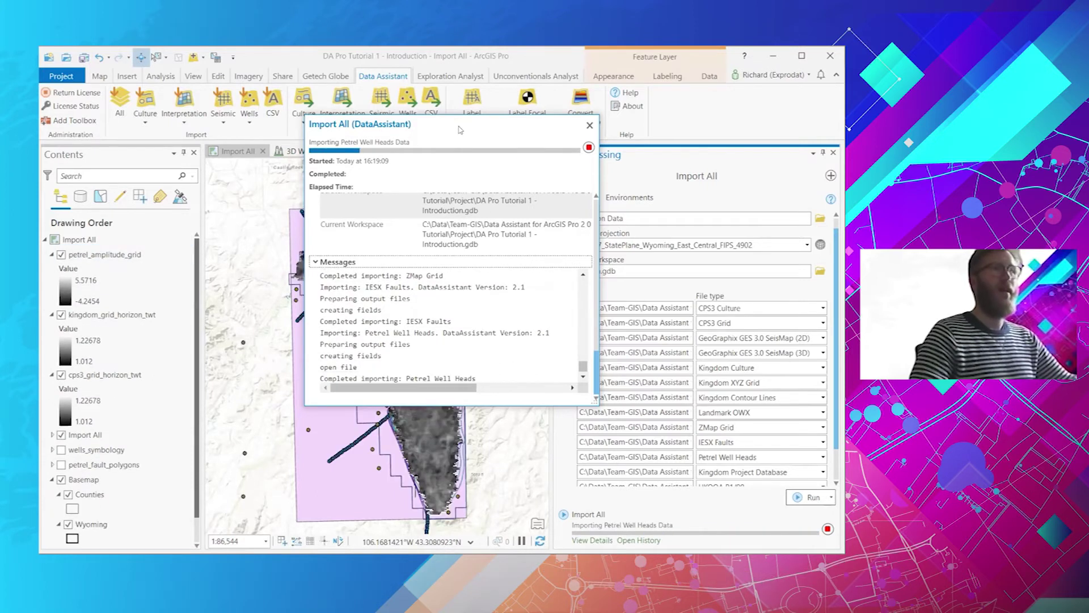
{"action": "left_click_drag", "start_coordinate": [459, 129], "coordinate": [647, 204]}
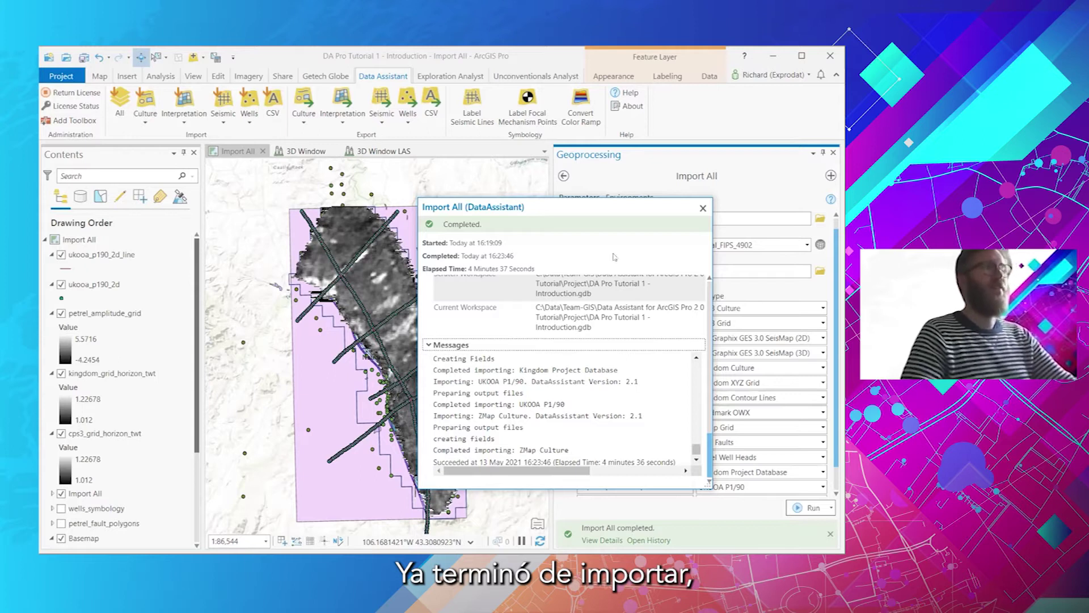
Step: Close the Import All details window and the Geoprocessing pane to review the imported layers
{"action": "left_click", "coordinate": [703, 208]}
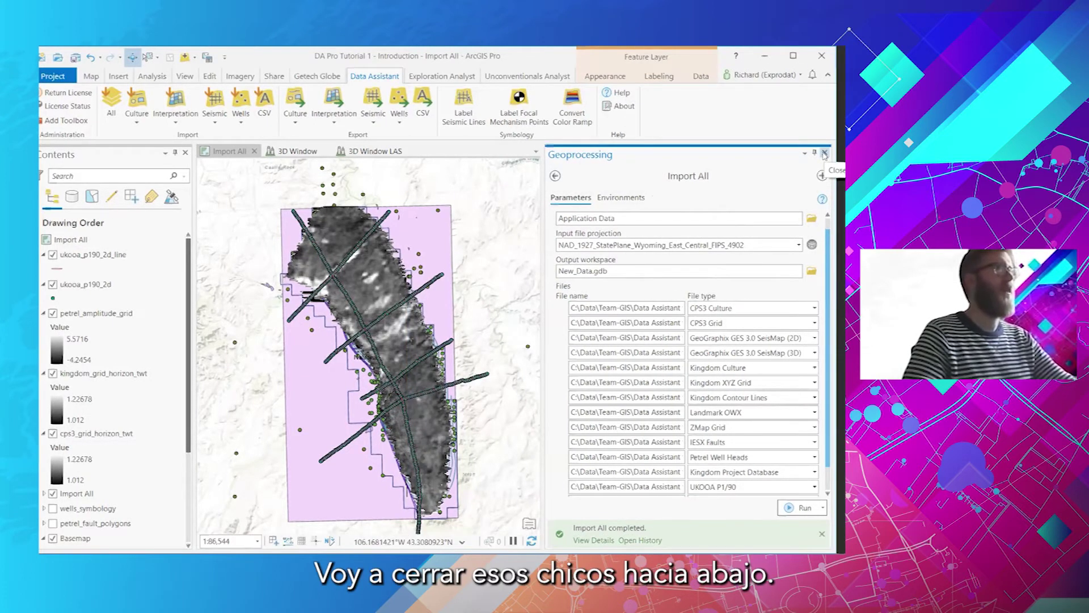
{"action": "left_click", "coordinate": [824, 155]}
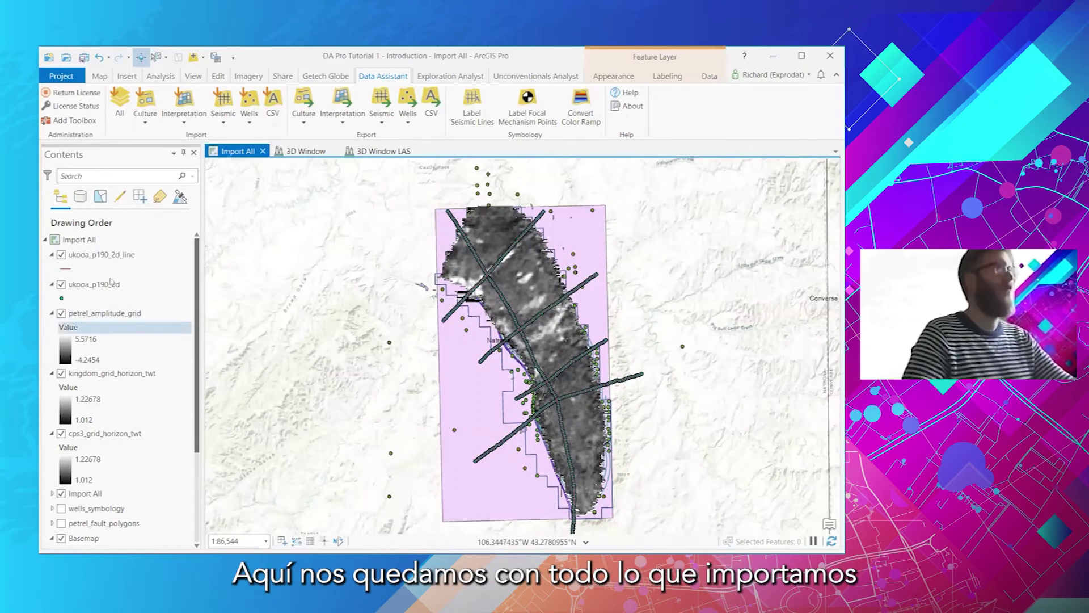
{"action": "scroll", "coordinate": [79, 369], "scroll_direction": "down", "scroll_amount": 2}
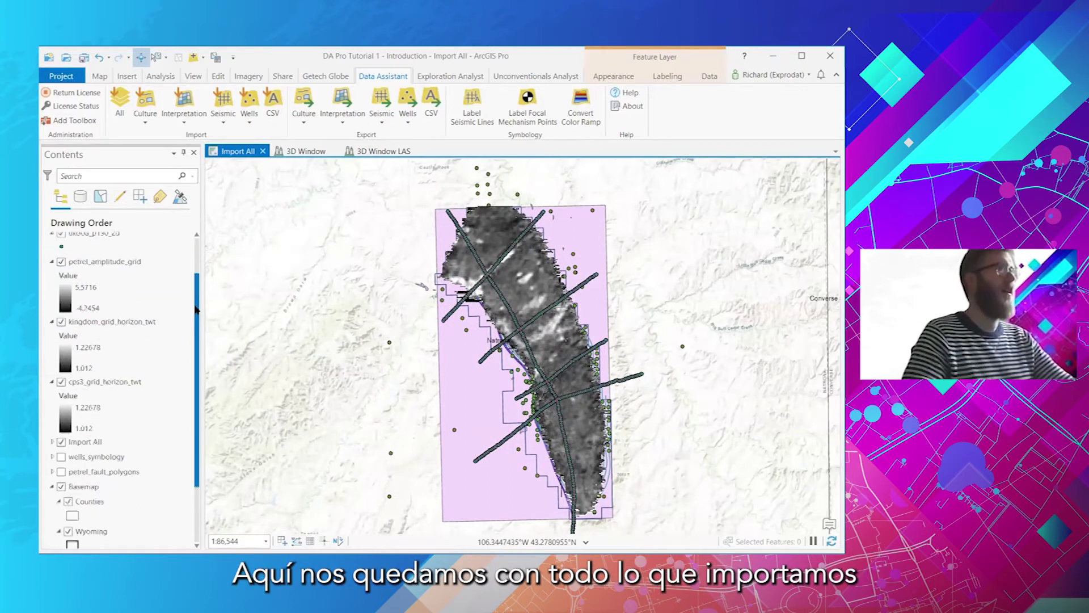
Step: Expand the Import All group and move the TeapotDome70 wells layer to the top of the drawing order
{"action": "left_click", "coordinate": [53, 442]}
{"action": "left_click_drag", "start_coordinate": [198, 385], "coordinate": [193, 340]}
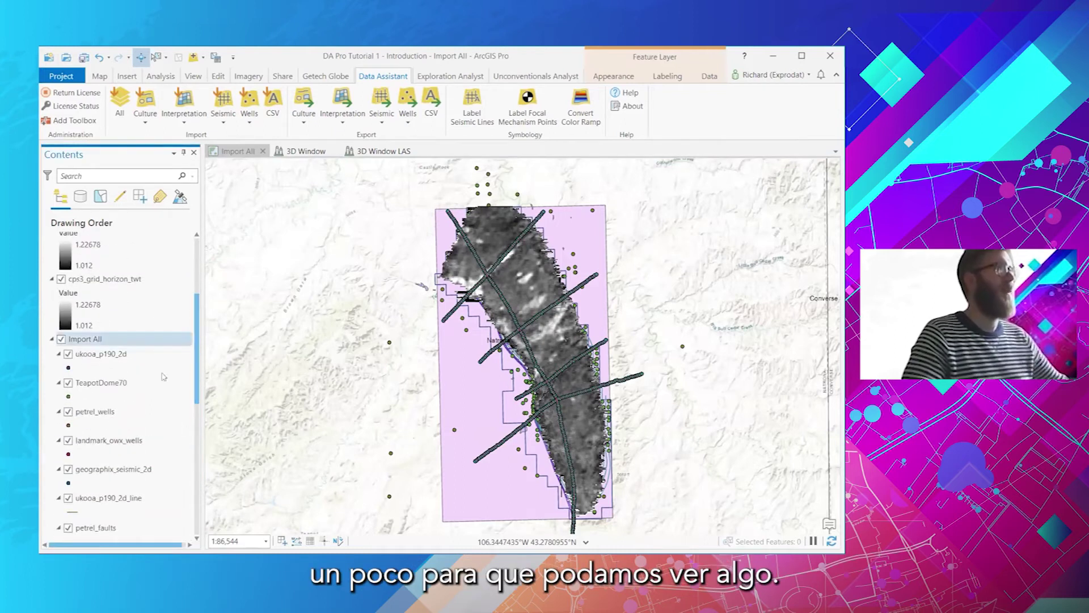
{"action": "left_click", "coordinate": [119, 384]}
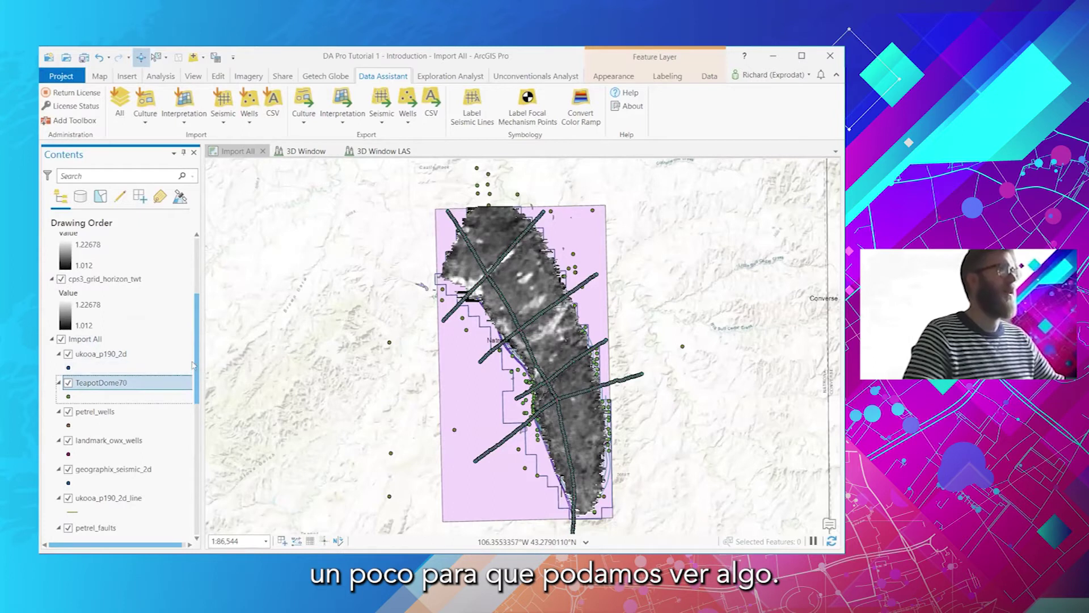
{"action": "left_click_drag", "start_coordinate": [197, 364], "coordinate": [196, 403]}
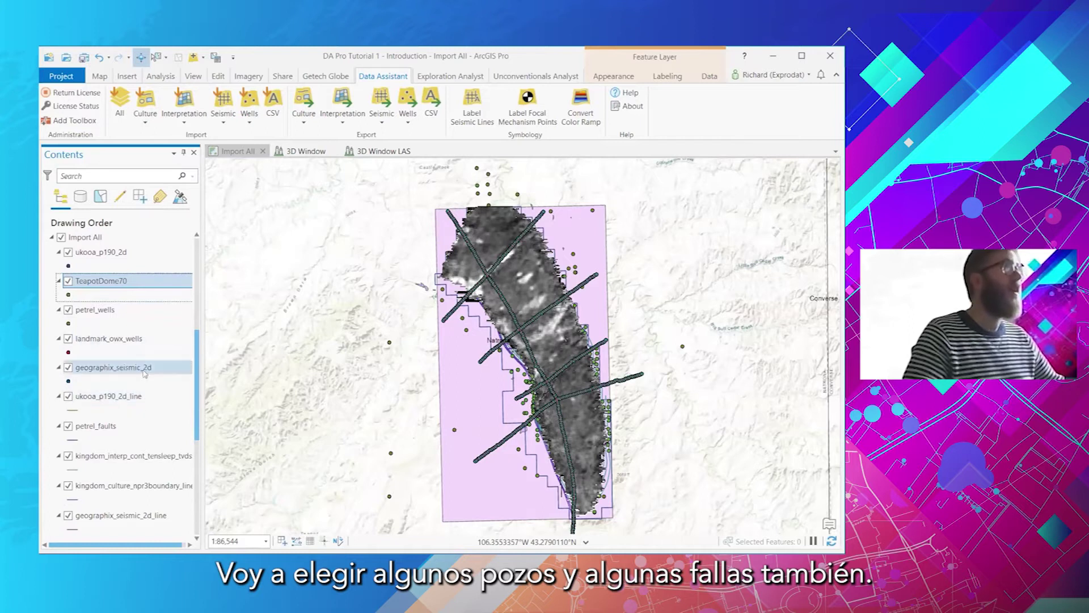
{"action": "mouse_move", "coordinate": [117, 279]}
{"action": "left_mouse_down"}
{"action": "mouse_move", "coordinate": [111, 239]}
{"action": "mouse_move", "coordinate": [117, 261]}
{"action": "left_mouse_up"}
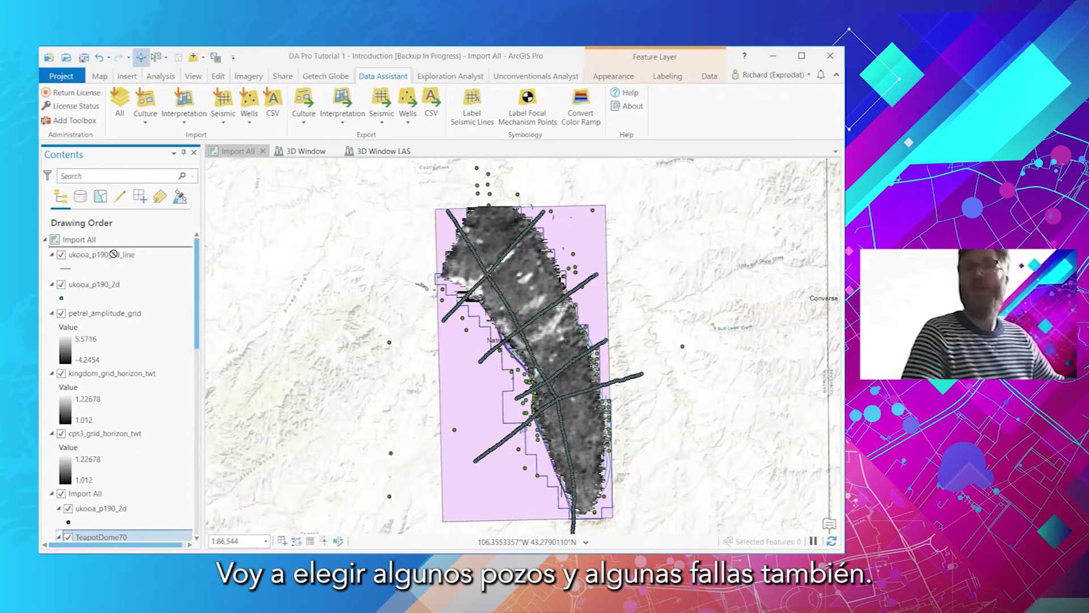
{"action": "left_click_drag", "start_coordinate": [116, 252], "coordinate": [116, 253]}
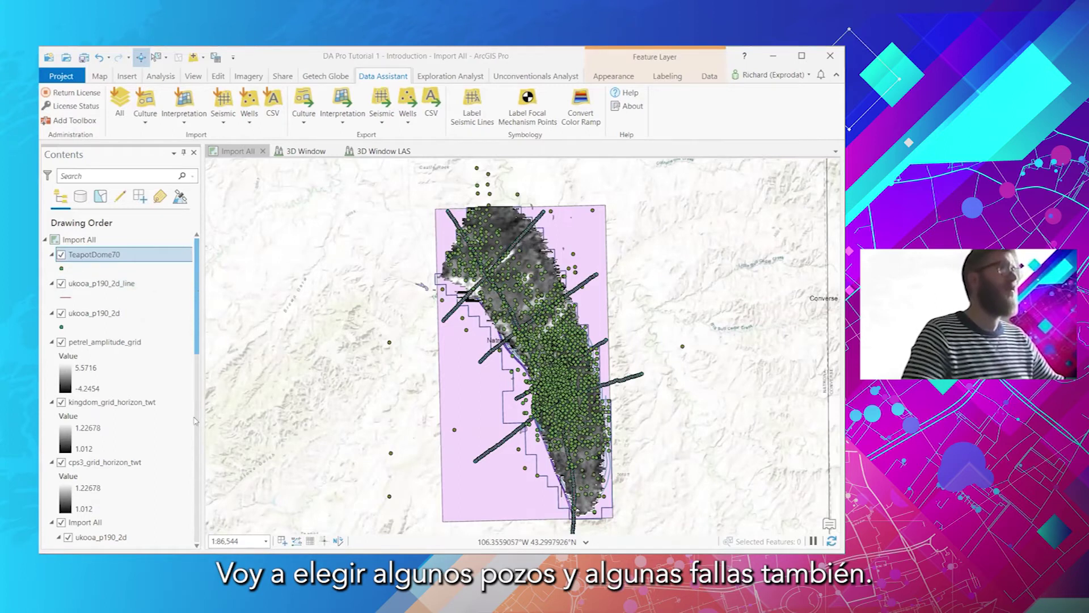
Step: Move the petrel_fault_polygons layer up the drawing order to directly beneath TeapotDome70
{"action": "scroll", "coordinate": [127, 385], "scroll_direction": "down", "scroll_amount": 15}
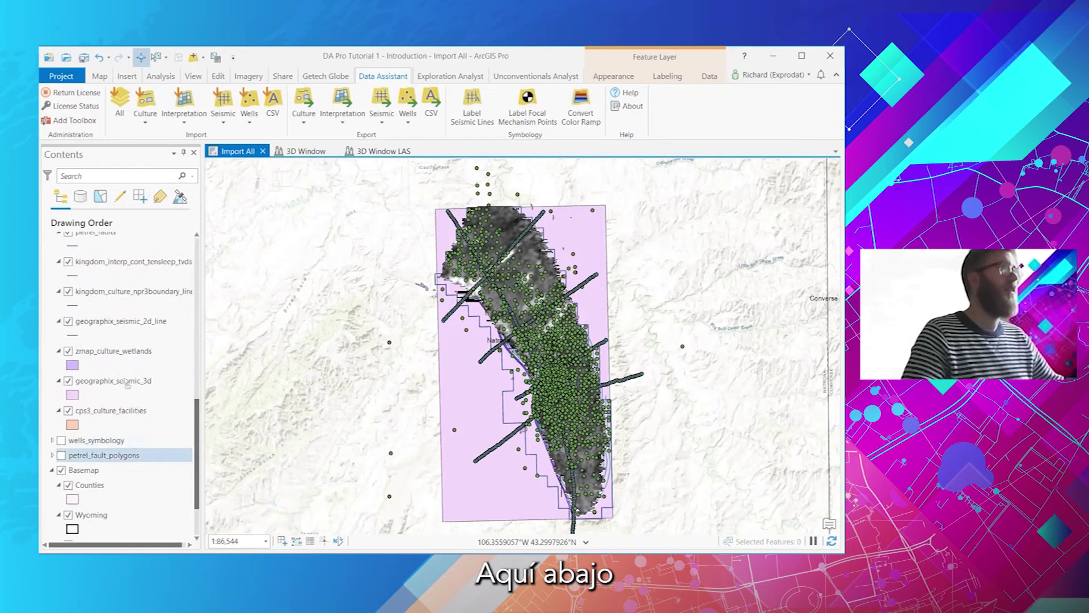
{"action": "scroll", "coordinate": [126, 249], "scroll_direction": "up", "scroll_amount": 15}
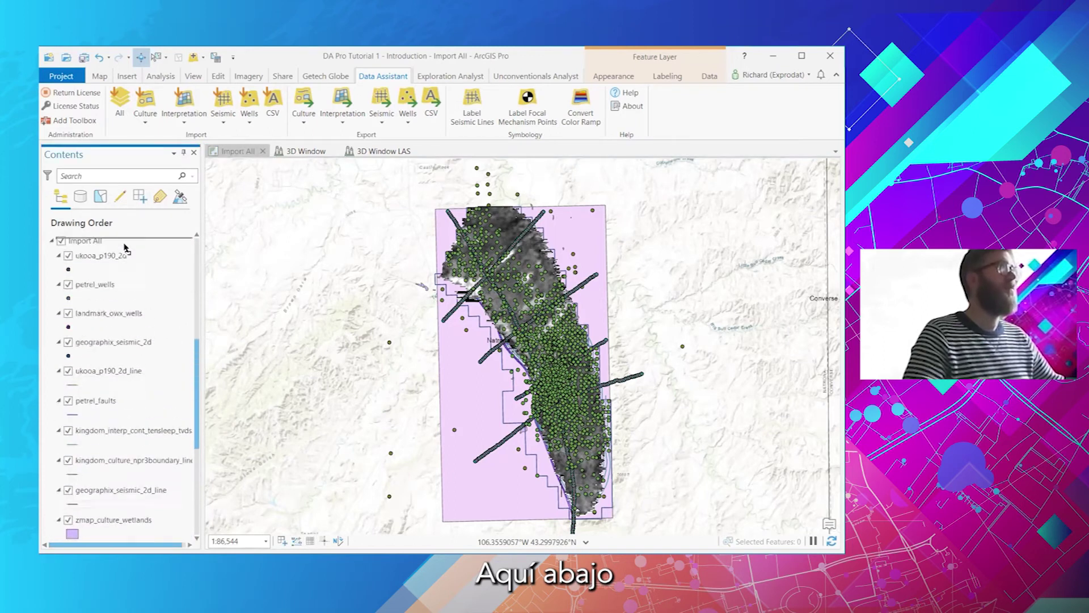
{"action": "scroll", "coordinate": [126, 248], "scroll_direction": "up", "scroll_amount": 10}
{"action": "left_click_drag", "start_coordinate": [124, 243], "coordinate": [167, 273]}
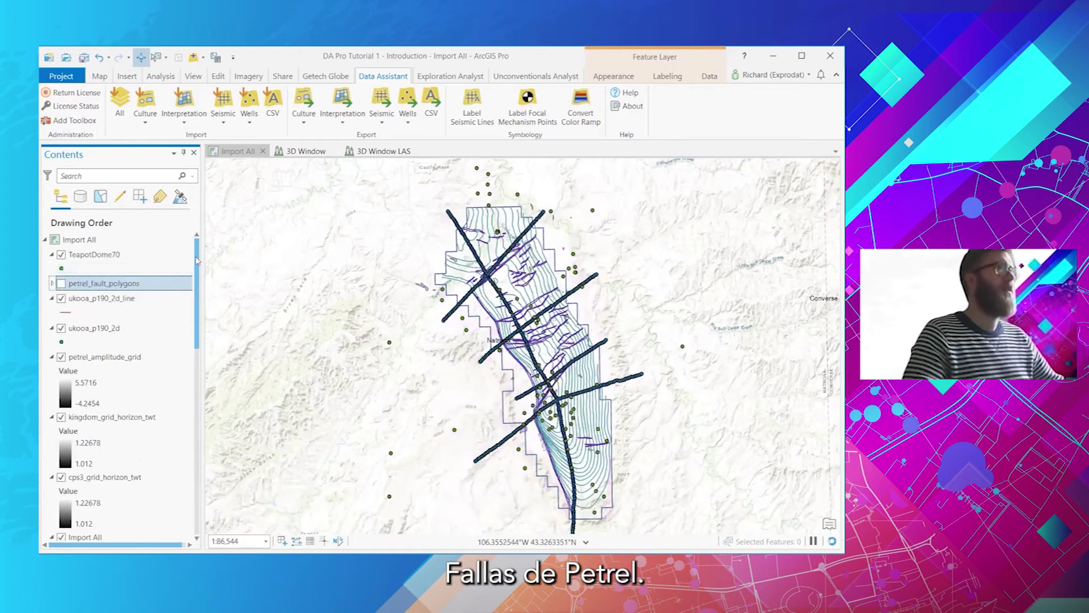
Step: Move the geographix_seismic_2d_line layer out of the Import All group to directly beneath TeapotDome70
{"action": "scroll", "coordinate": [198, 432], "scroll_direction": "down", "scroll_amount": 3}
{"action": "scroll", "coordinate": [198, 431], "scroll_direction": "down", "scroll_amount": 15}
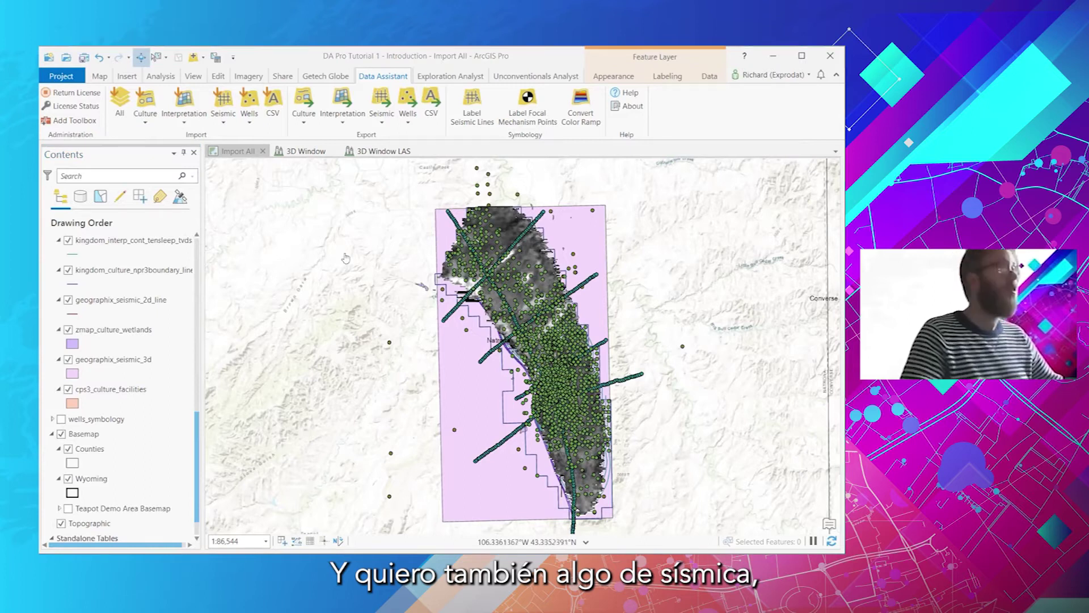
{"action": "scroll", "coordinate": [198, 433], "scroll_direction": "up", "scroll_amount": 3}
{"action": "left_click_drag", "start_coordinate": [121, 372], "coordinate": [110, 280]}
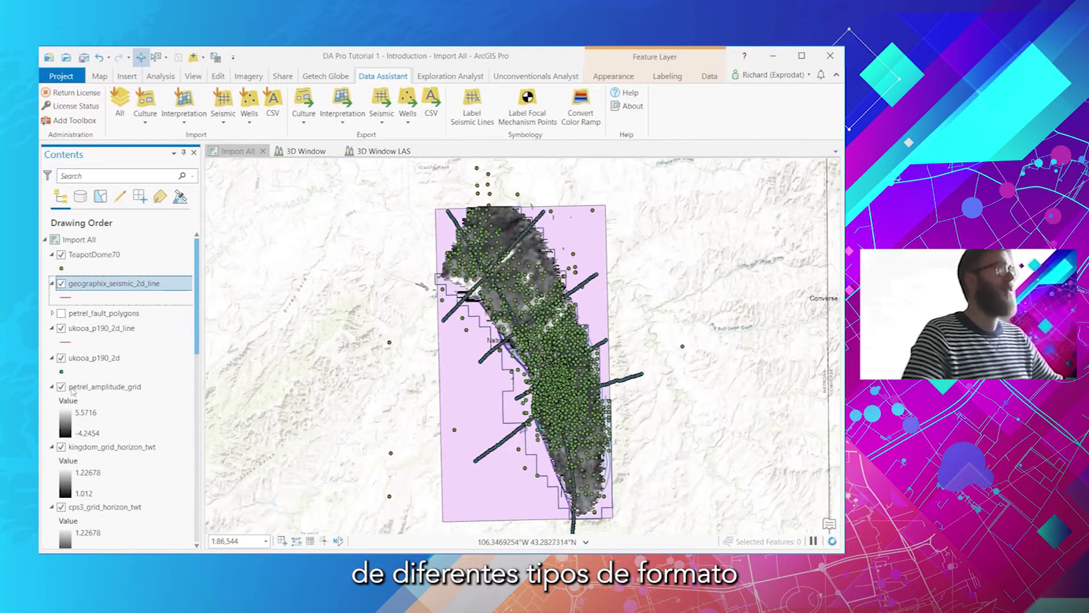
Step: Turn off kingdom_grid_horizon_twt, cps3_grid_horizon_twt, the Import All group, ukooa_p190_2d_line and ukooa_p190_2d
{"action": "left_click", "coordinate": [62, 447]}
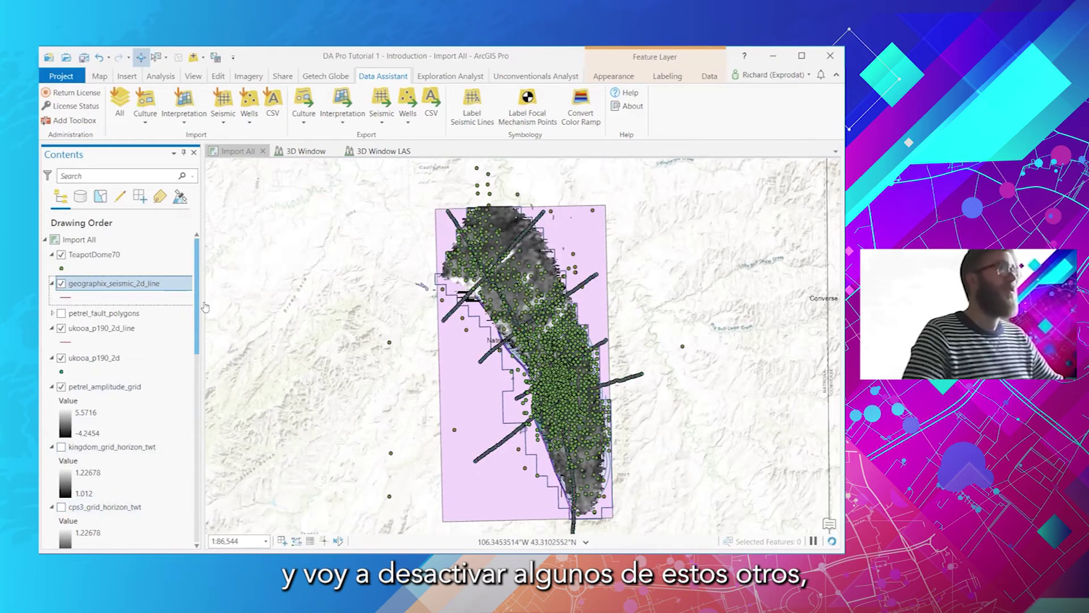
{"action": "scroll", "coordinate": [198, 301], "scroll_direction": "down", "scroll_amount": 6}
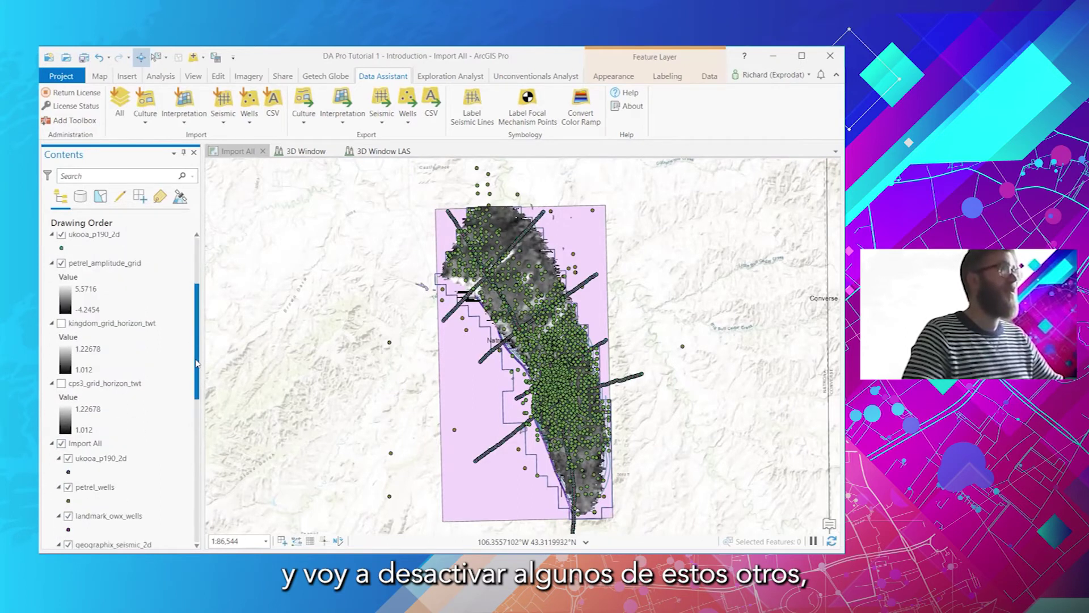
{"action": "left_click", "coordinate": [61, 393]}
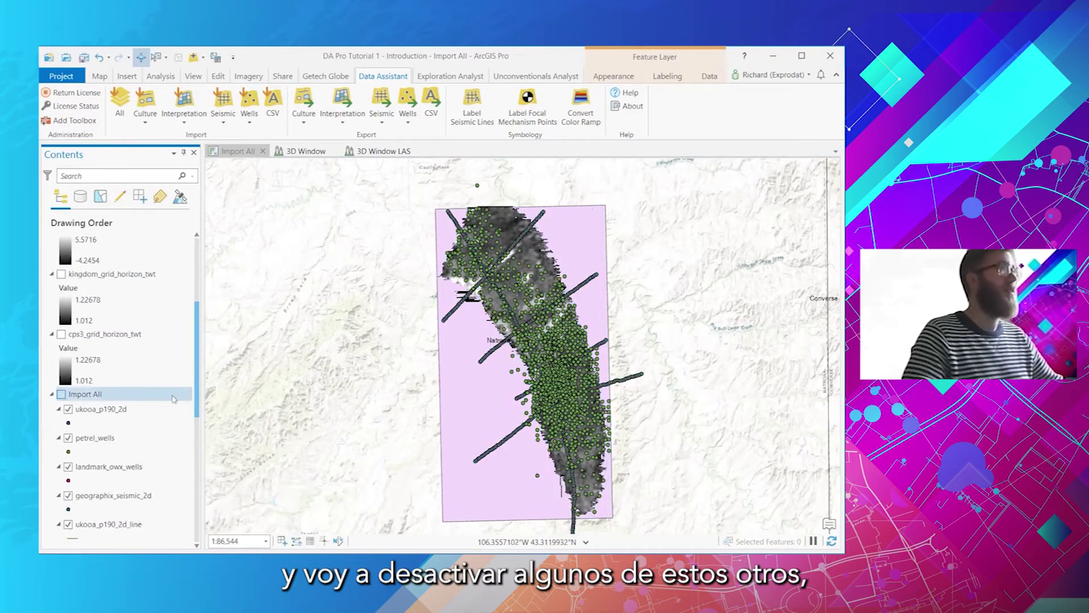
{"action": "left_click_drag", "start_coordinate": [196, 362], "coordinate": [194, 250]}
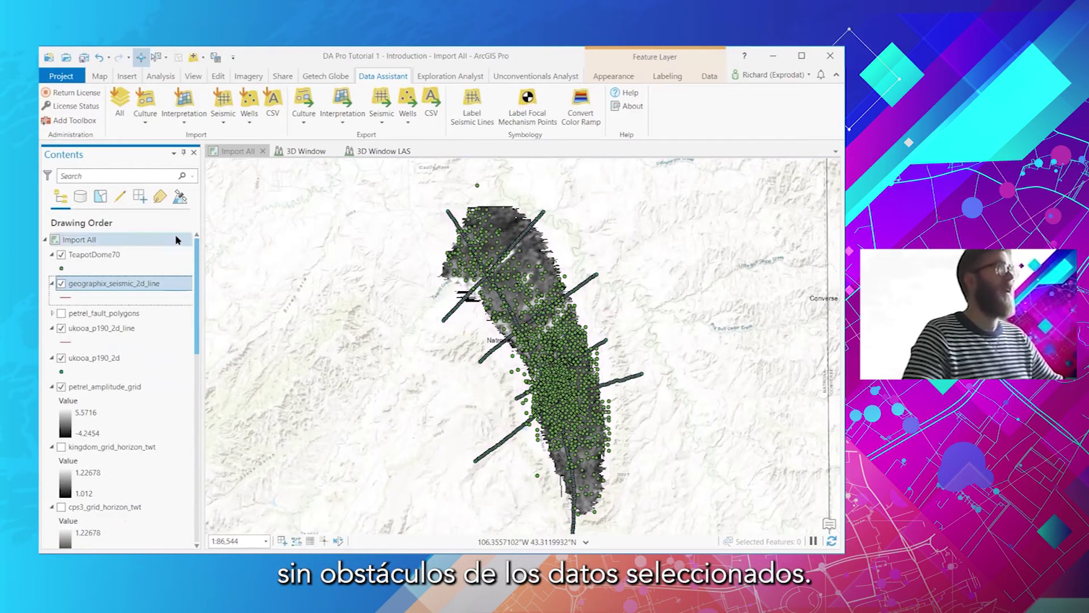
{"action": "left_click", "coordinate": [62, 328]}
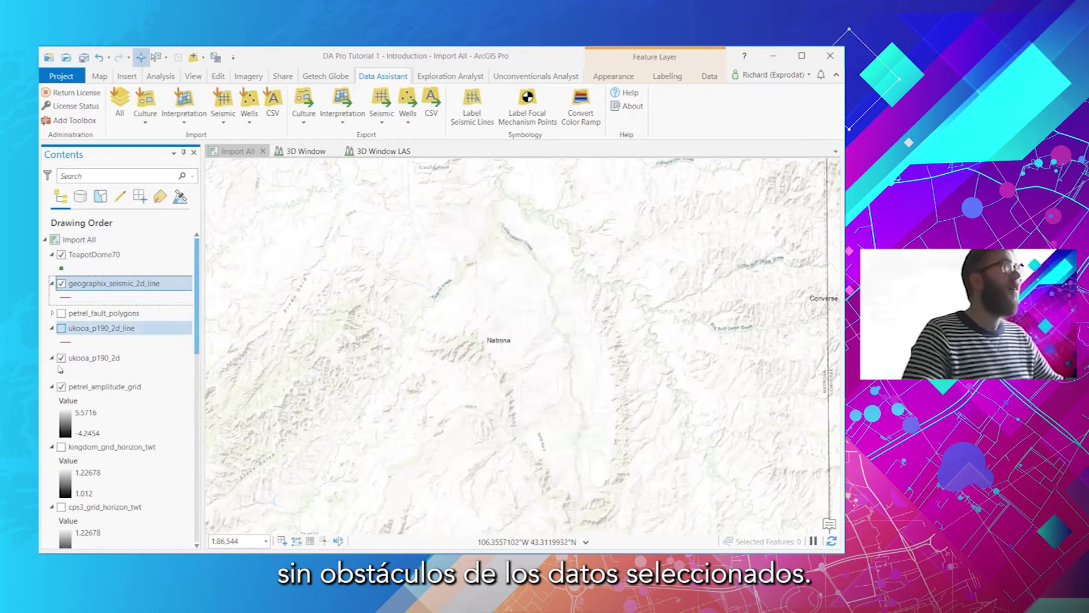
{"action": "left_click", "coordinate": [61, 357]}
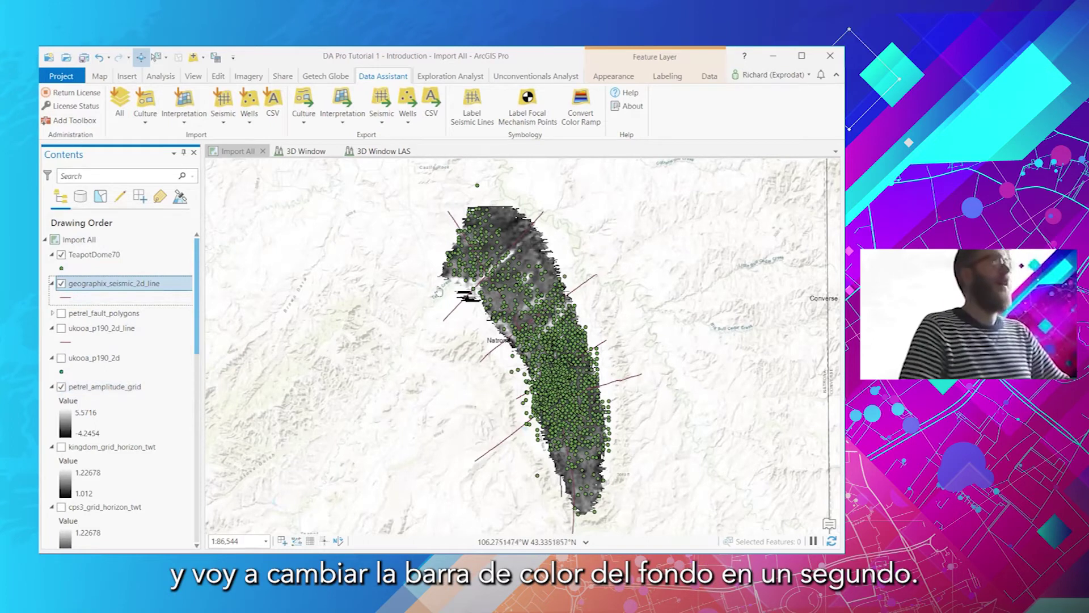
Step: Import symbology for the TeapotDome70 wells from the wells_symbology layer, and close the geoprocessing and symbology panes
{"action": "right_click", "coordinate": [98, 259]}
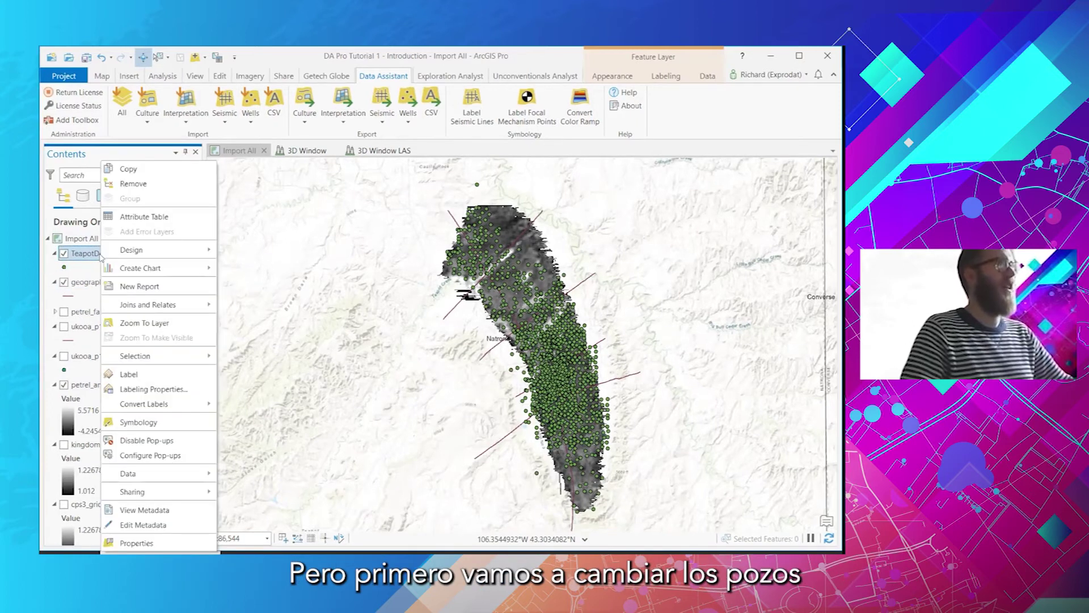
{"action": "left_click", "coordinate": [139, 422]}
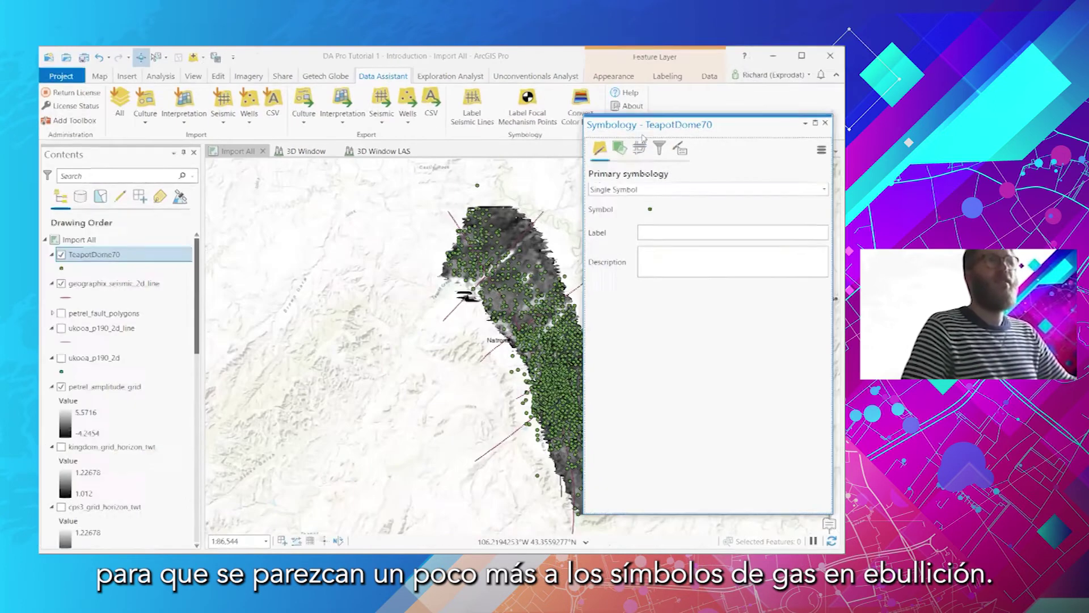
{"action": "left_click", "coordinate": [820, 150]}
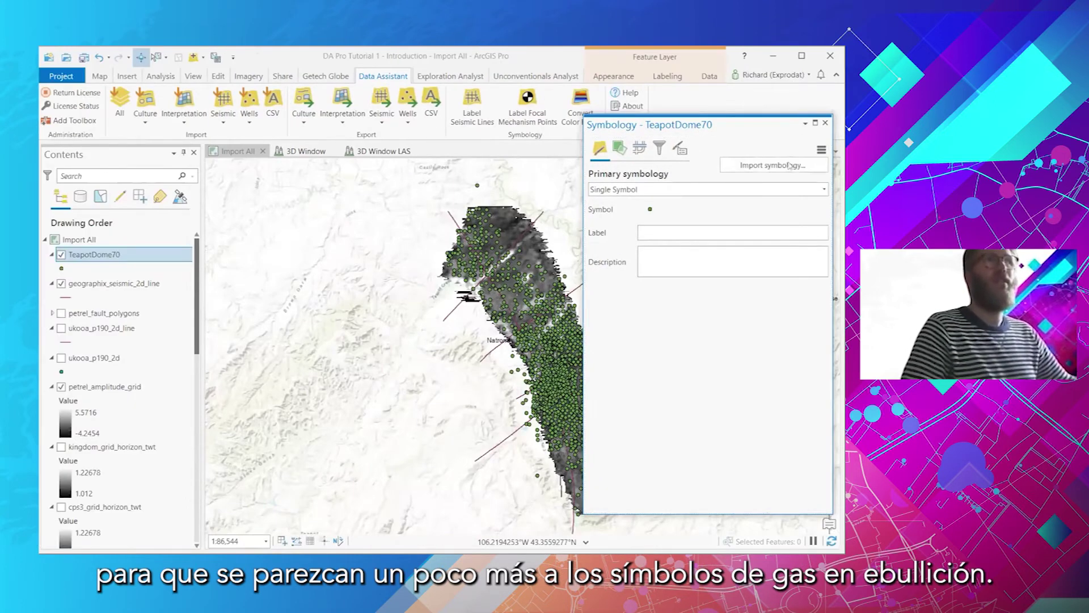
{"action": "left_click", "coordinate": [789, 166]}
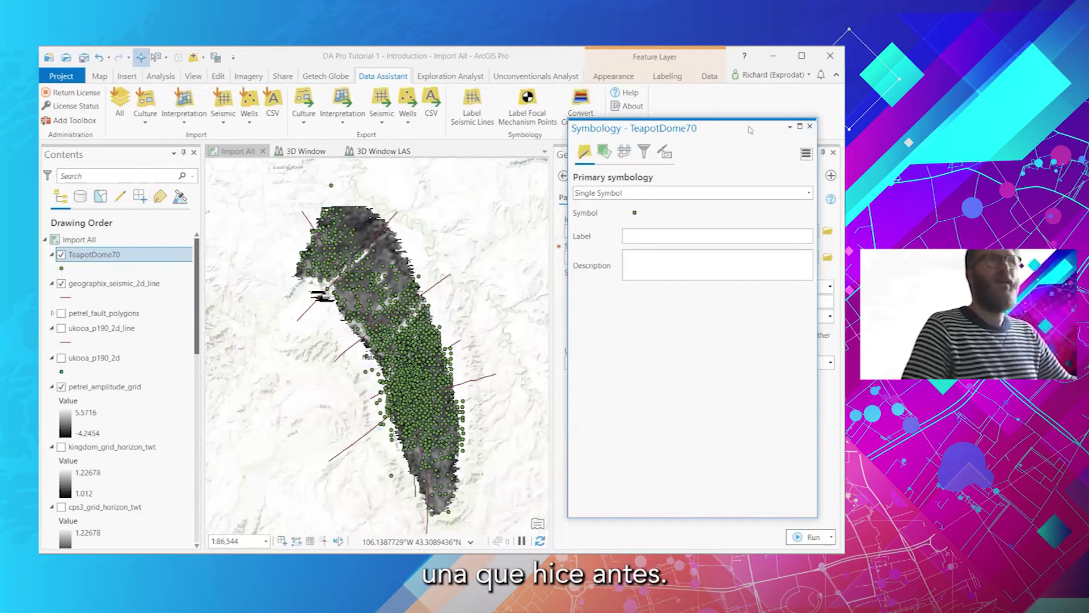
{"action": "left_click_drag", "start_coordinate": [750, 130], "coordinate": [469, 127]}
{"action": "left_click", "coordinate": [814, 259]}
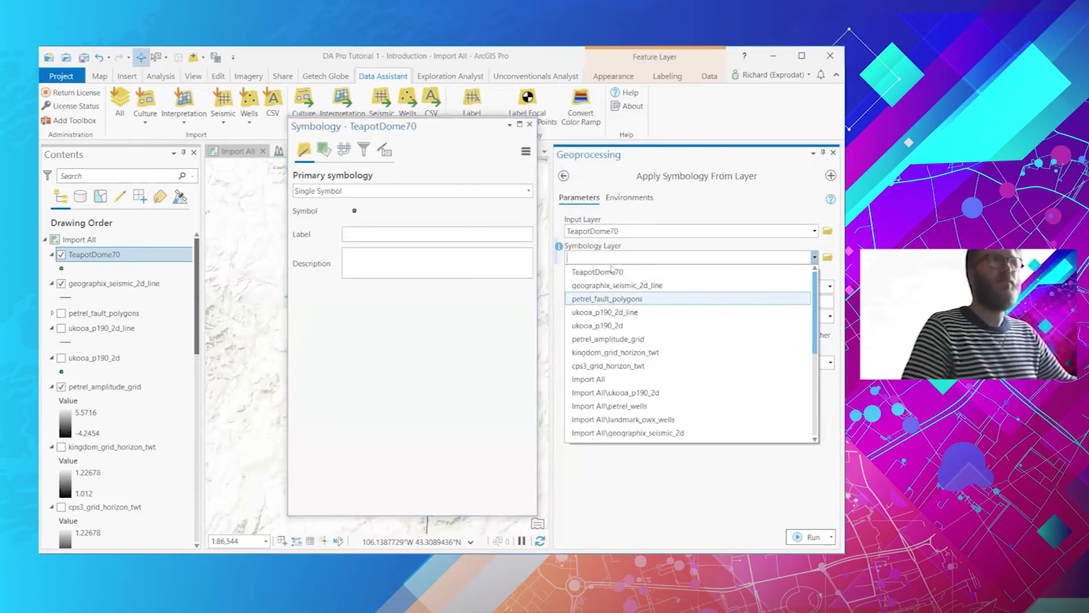
{"action": "scroll", "coordinate": [669, 352], "scroll_direction": "down", "scroll_amount": 5}
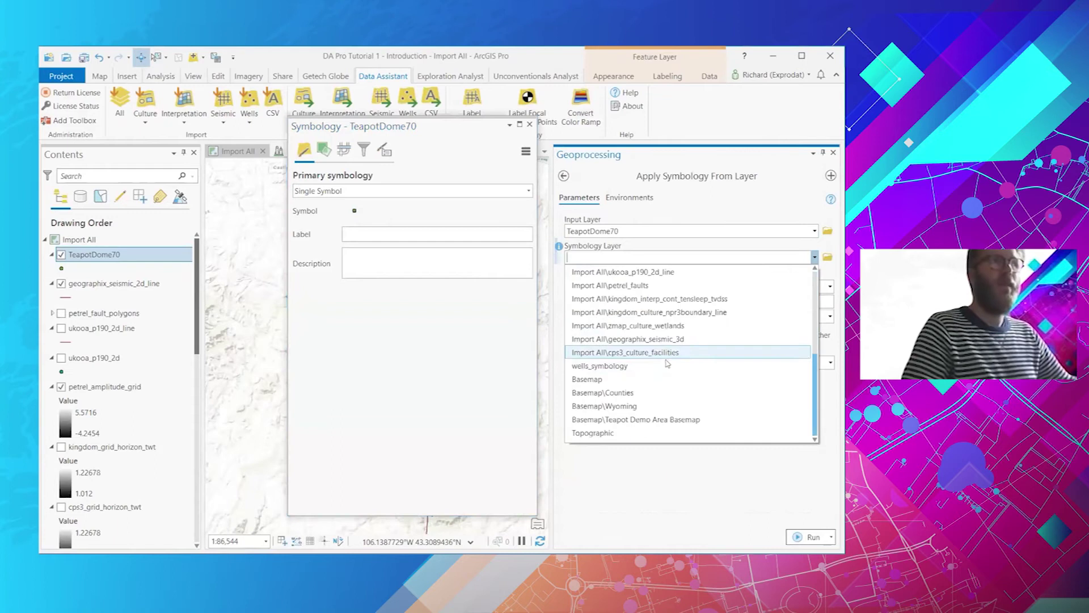
{"action": "left_click", "coordinate": [650, 366]}
{"action": "left_click", "coordinate": [815, 538]}
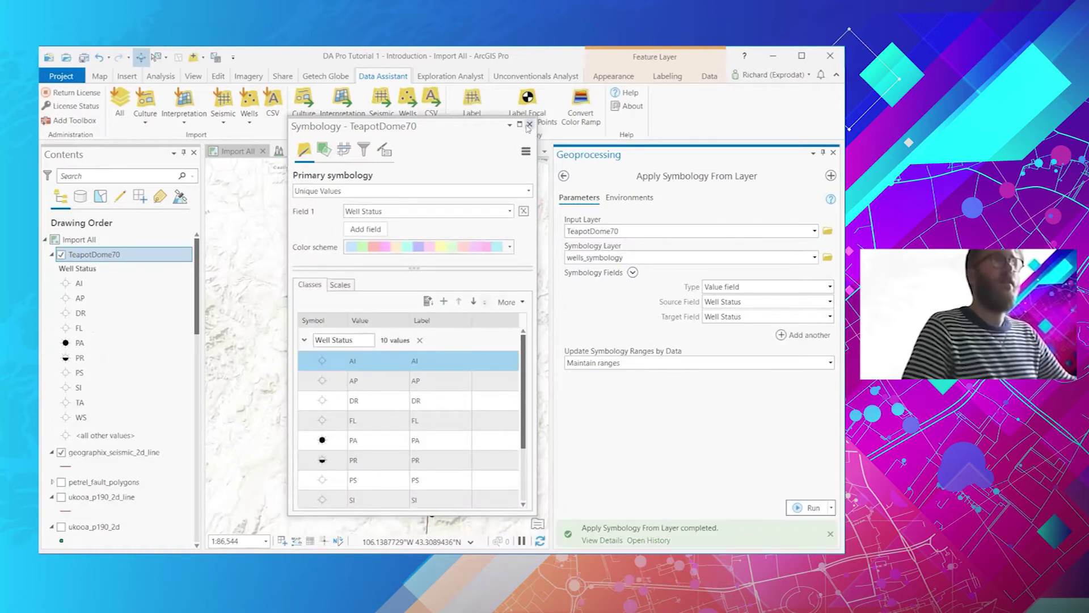
{"action": "left_click", "coordinate": [832, 154]}
{"action": "left_click", "coordinate": [529, 124]}
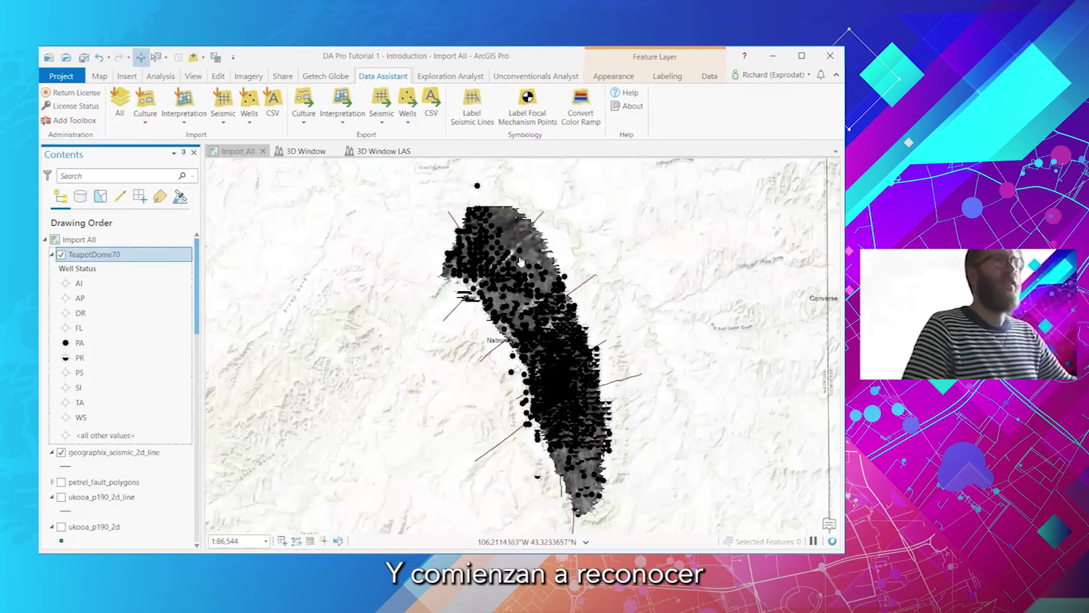
Step: Start Convert Color Ramp and choose petrel_amplitude_grid as the raster layer to recolor
{"action": "scroll", "coordinate": [509, 249], "scroll_direction": "up", "scroll_amount": 4}
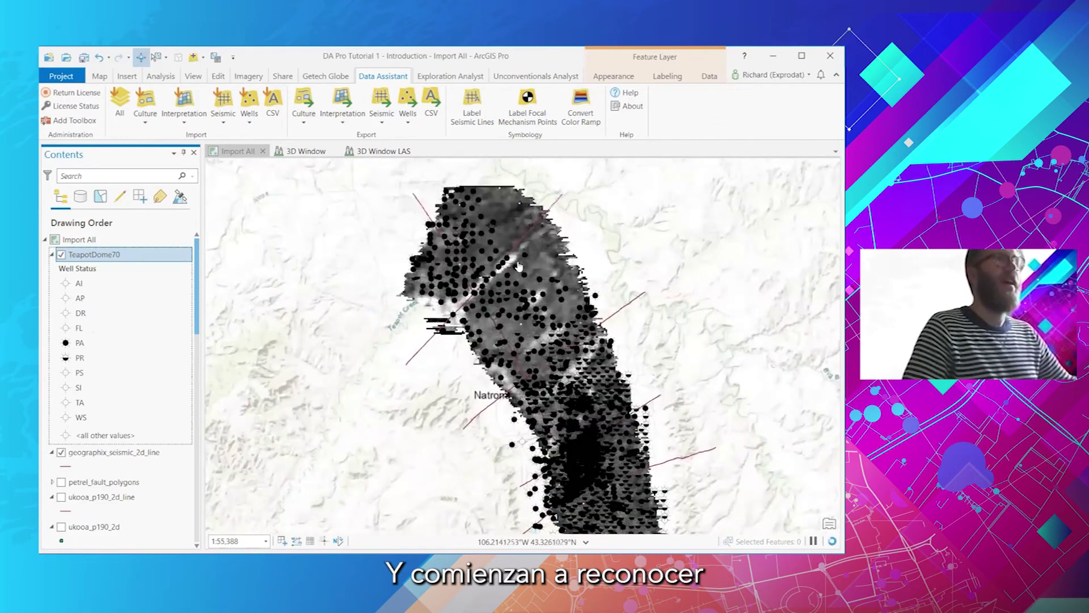
{"action": "scroll", "coordinate": [527, 258], "scroll_direction": "down", "scroll_amount": 2}
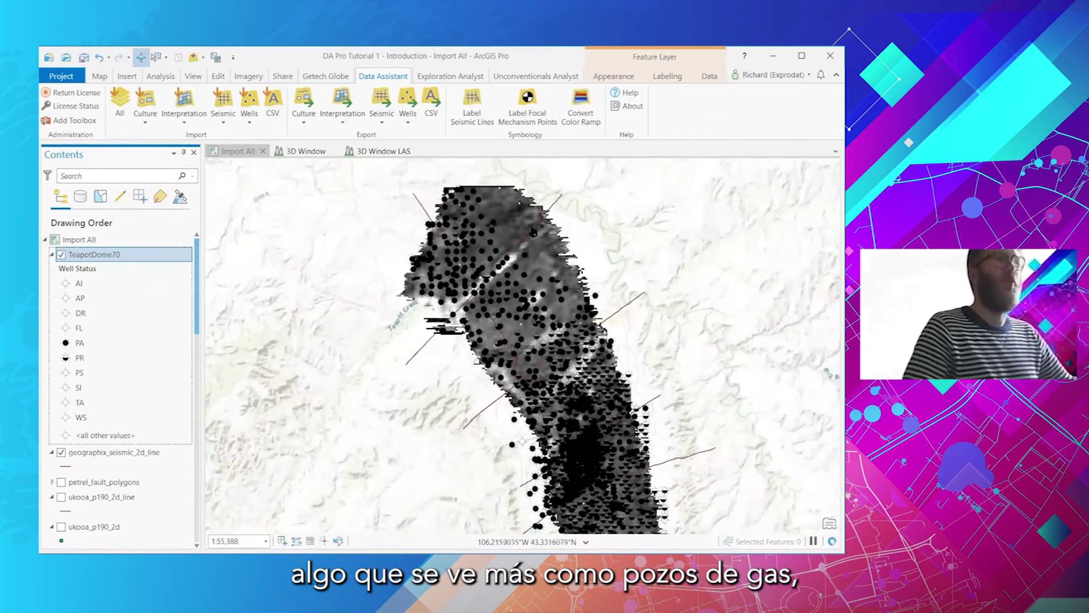
{"action": "left_click_drag", "start_coordinate": [519, 268], "coordinate": [479, 297]}
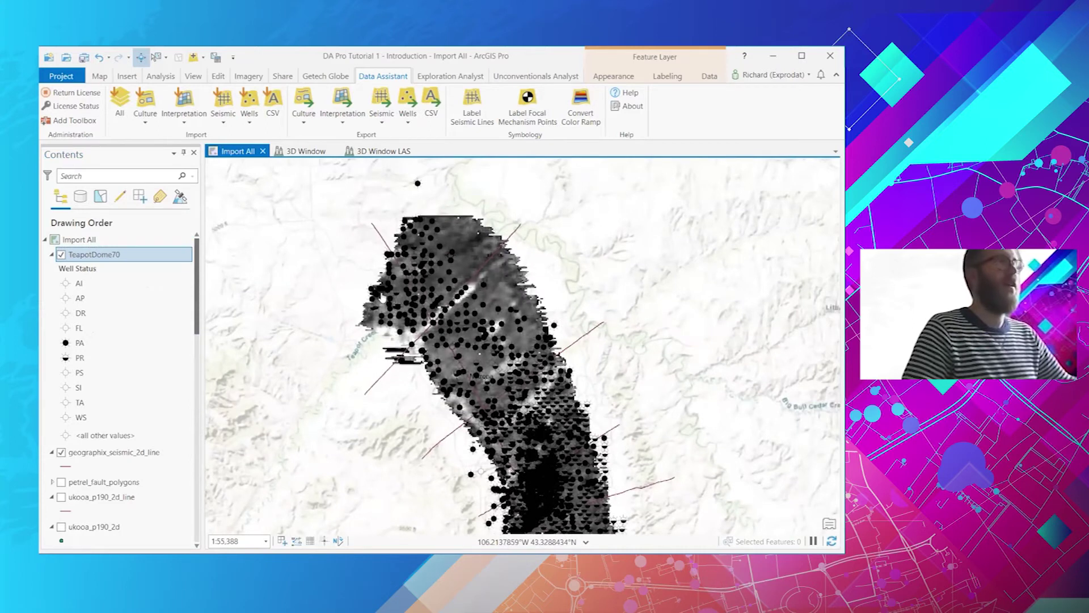
{"action": "scroll", "coordinate": [198, 299], "scroll_direction": "down", "scroll_amount": 3}
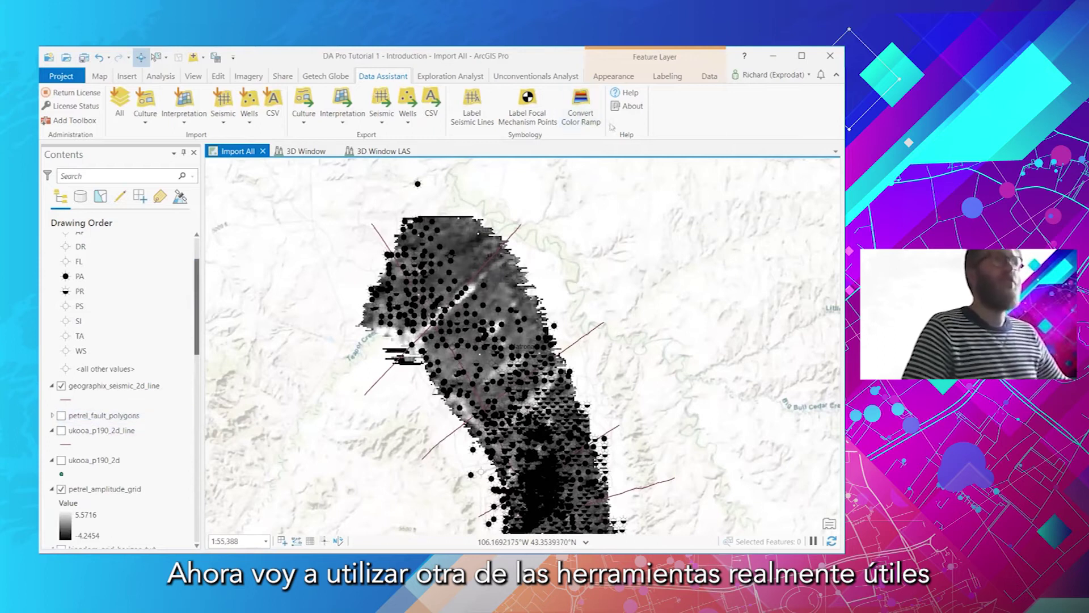
{"action": "left_click", "coordinate": [575, 113]}
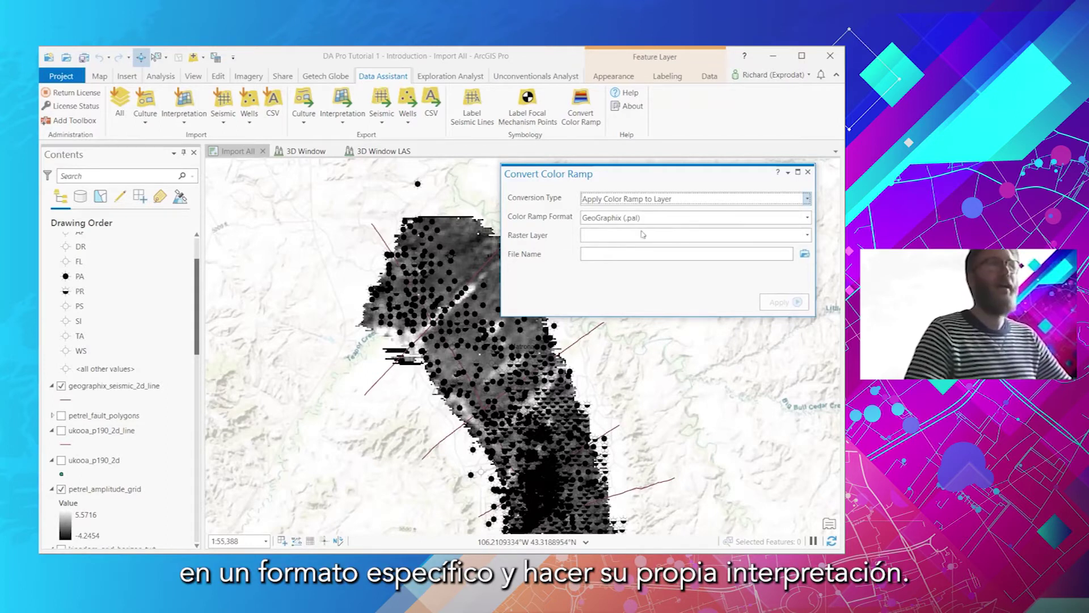
{"action": "left_click", "coordinate": [795, 236]}
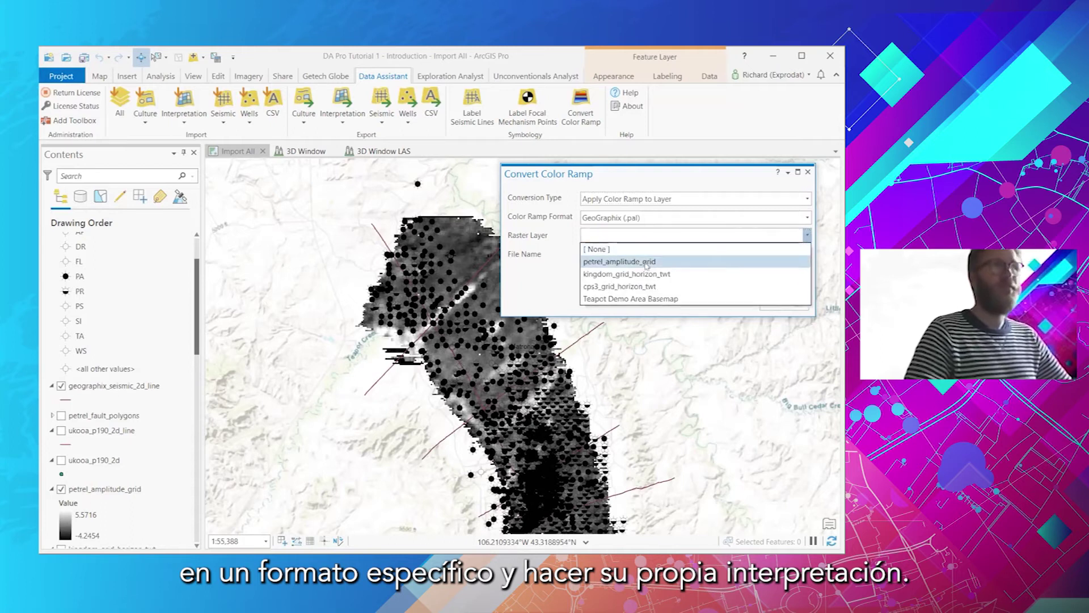
{"action": "left_click", "coordinate": [646, 257]}
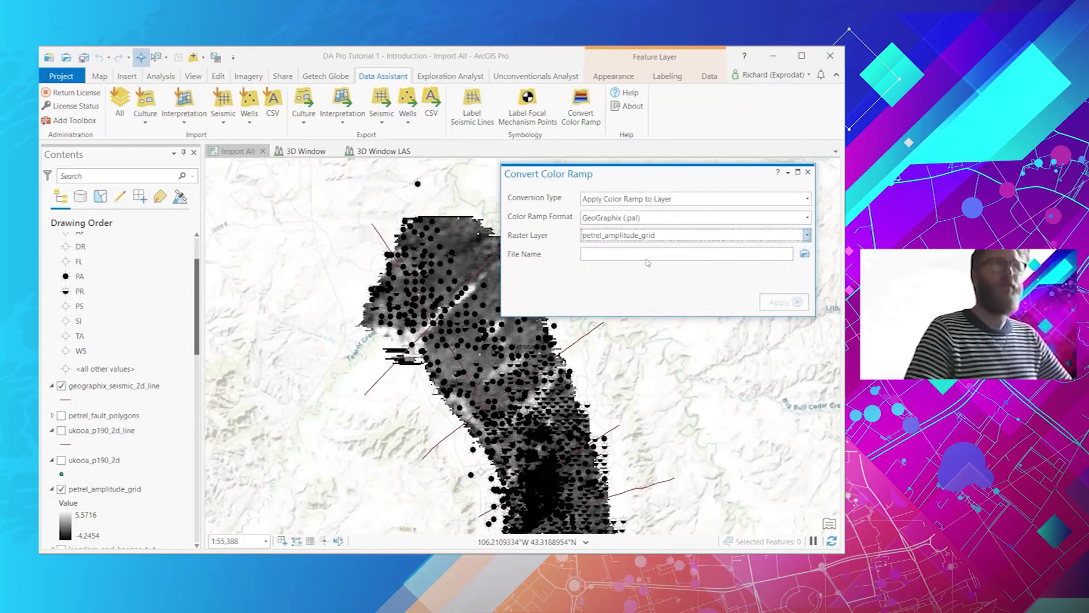
{"action": "left_click", "coordinate": [801, 254]}
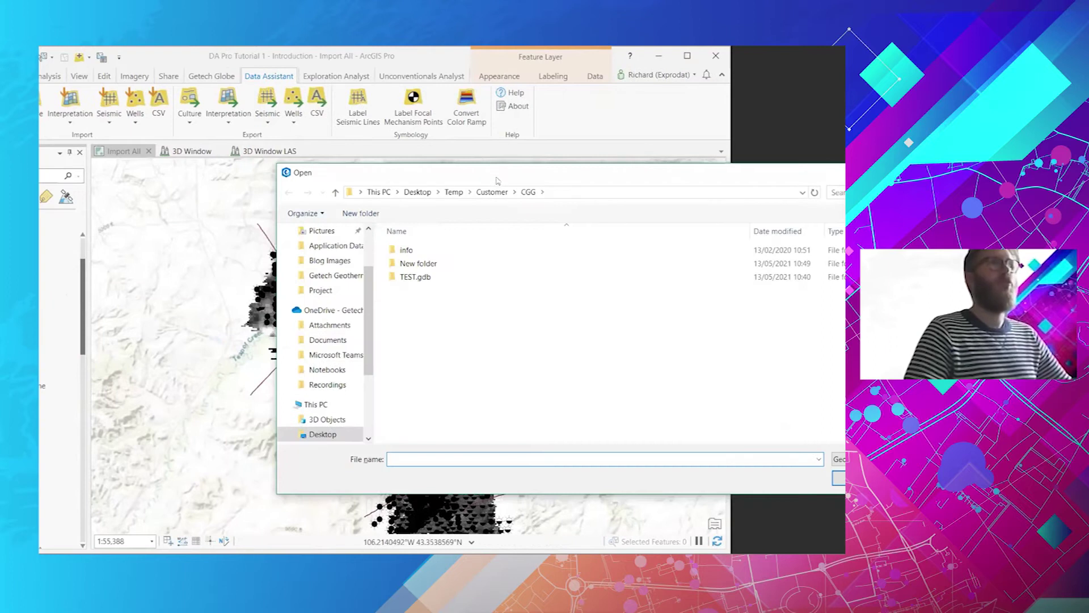
{"action": "left_click_drag", "start_coordinate": [485, 179], "coordinate": [374, 173]}
{"action": "scroll", "coordinate": [195, 414], "scroll_direction": "down", "scroll_amount": 3}
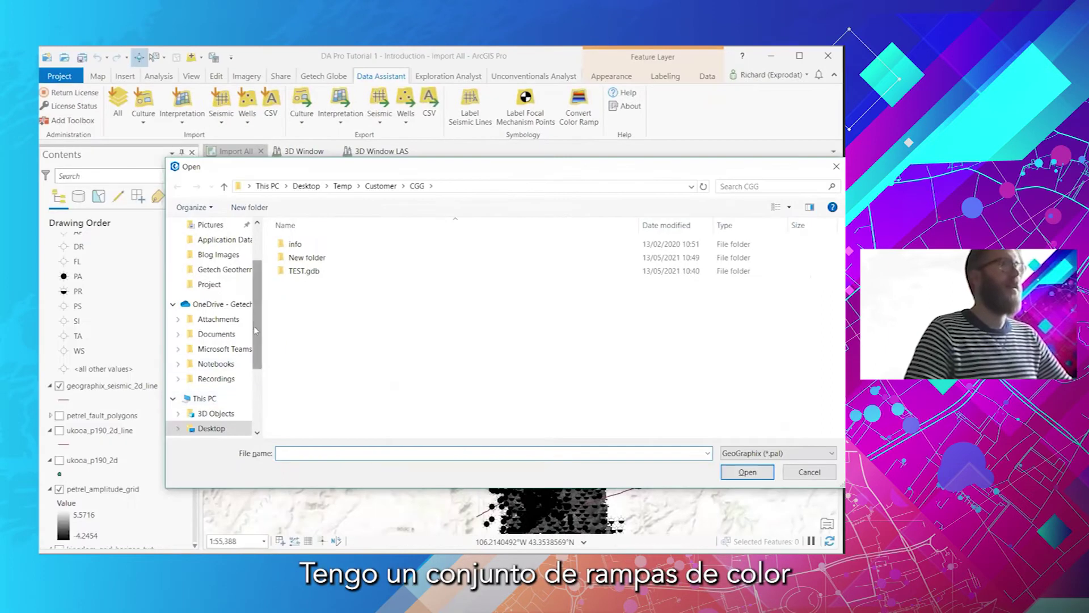
{"action": "left_click", "coordinate": [208, 393]}
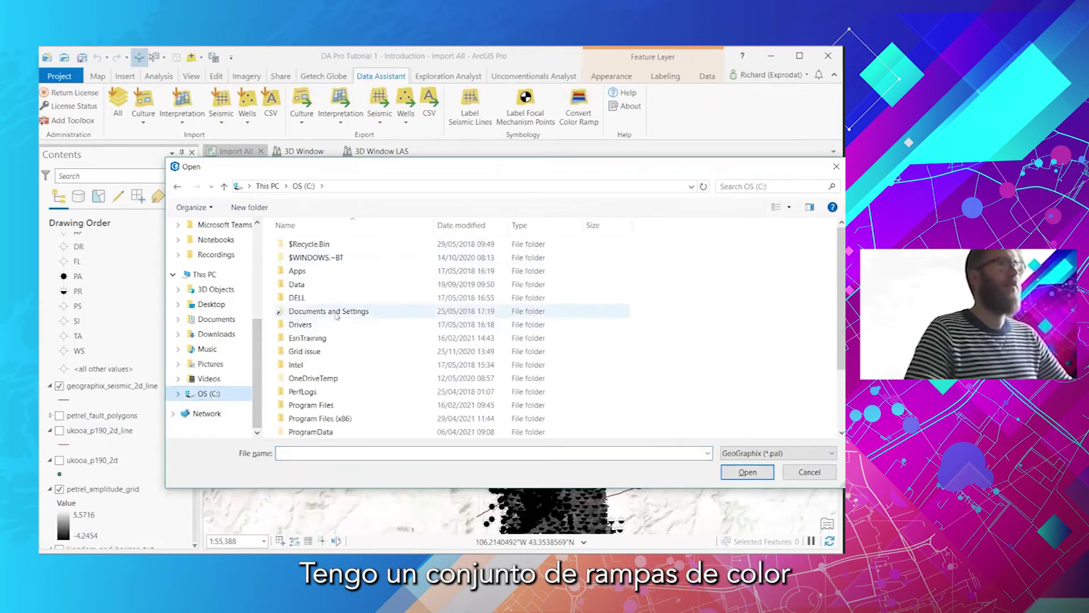
{"action": "double_click", "coordinate": [334, 284]}
{"action": "double_click", "coordinate": [331, 258]}
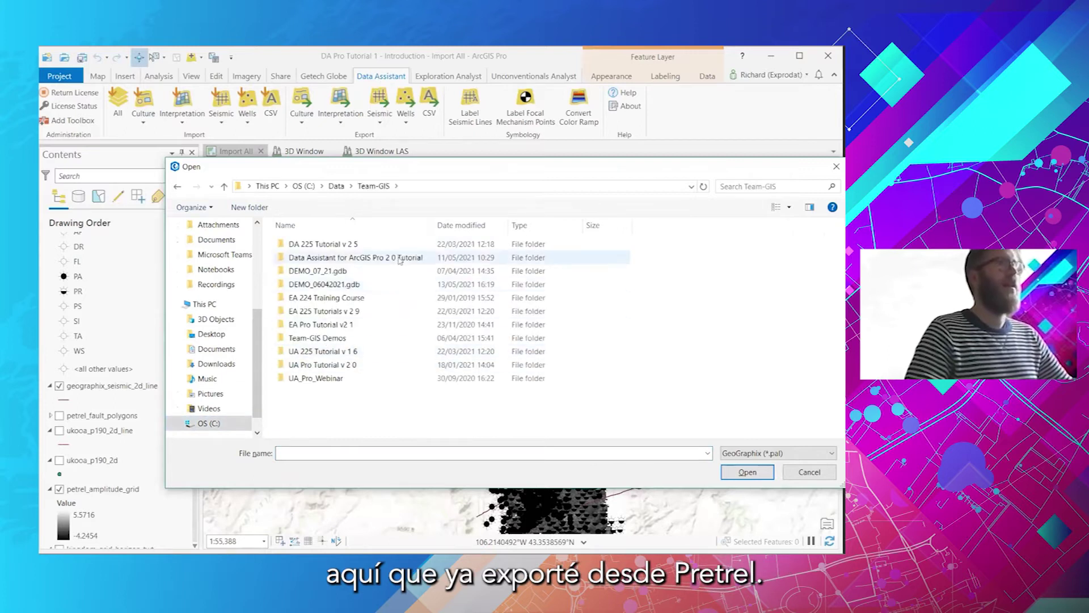
{"action": "double_click", "coordinate": [379, 338]}
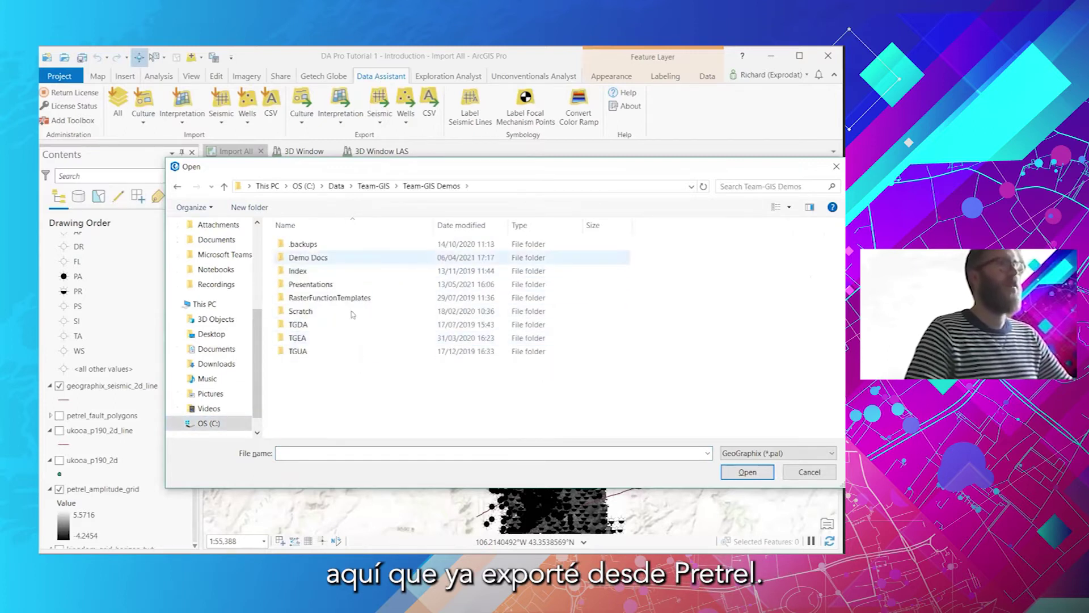
{"action": "double_click", "coordinate": [337, 328]}
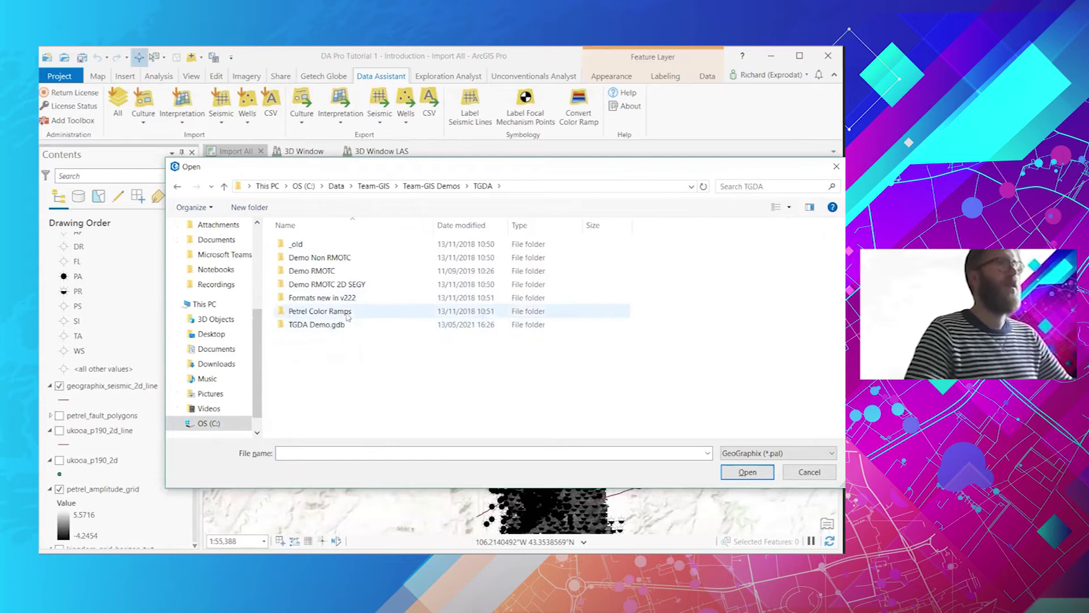
{"action": "double_click", "coordinate": [340, 310]}
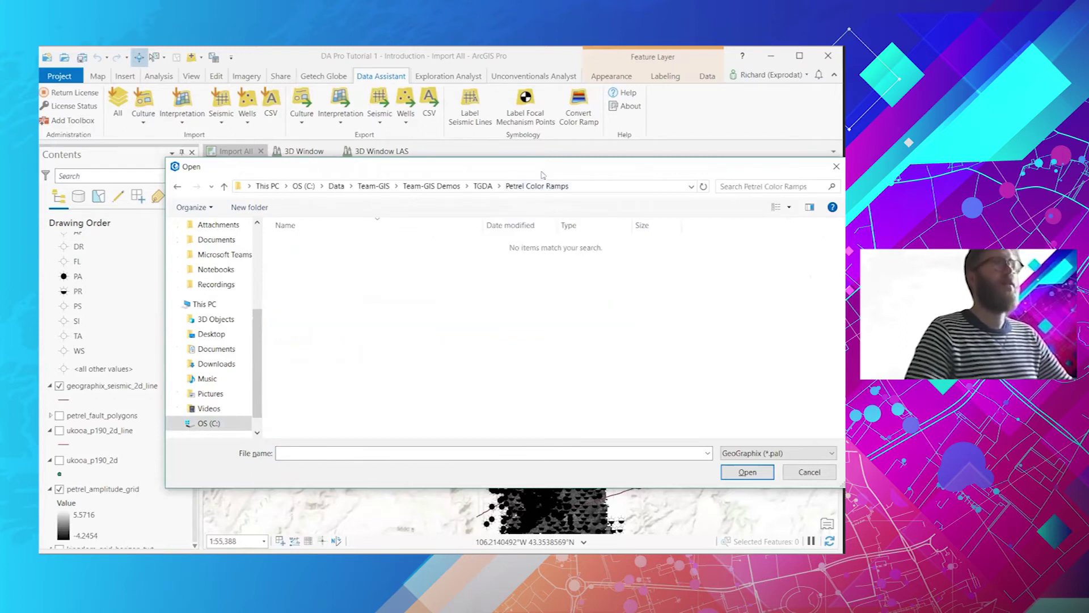
{"action": "left_click", "coordinate": [809, 472]}
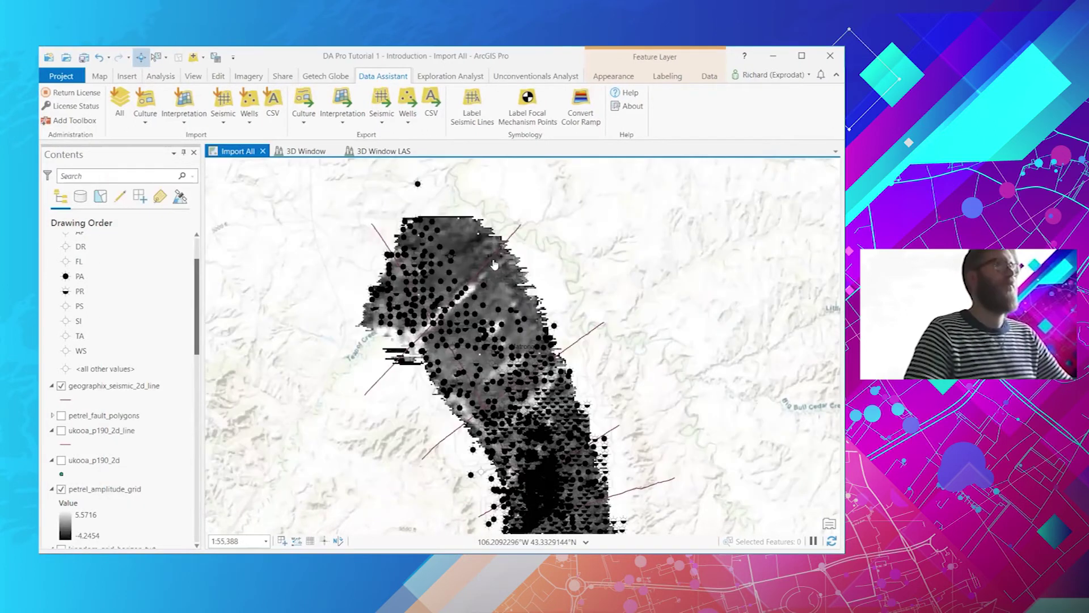
{"action": "scroll", "coordinate": [99, 316], "scroll_direction": "up", "scroll_amount": 2}
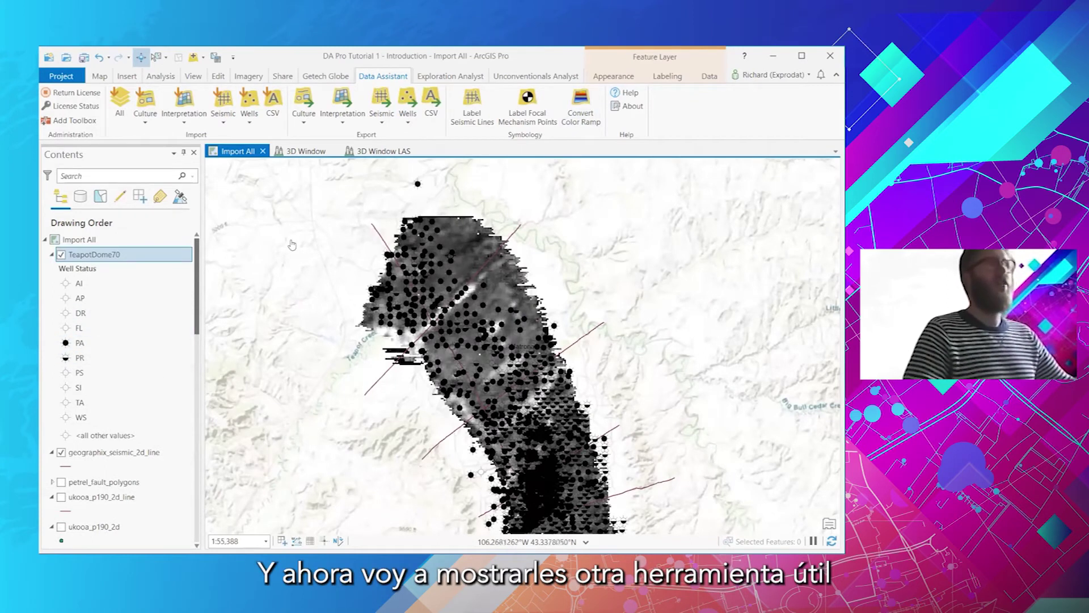
Step: Start Convert Color Ramp and set the color ramp format to Petrel (.alut)
{"action": "left_click", "coordinate": [582, 114]}
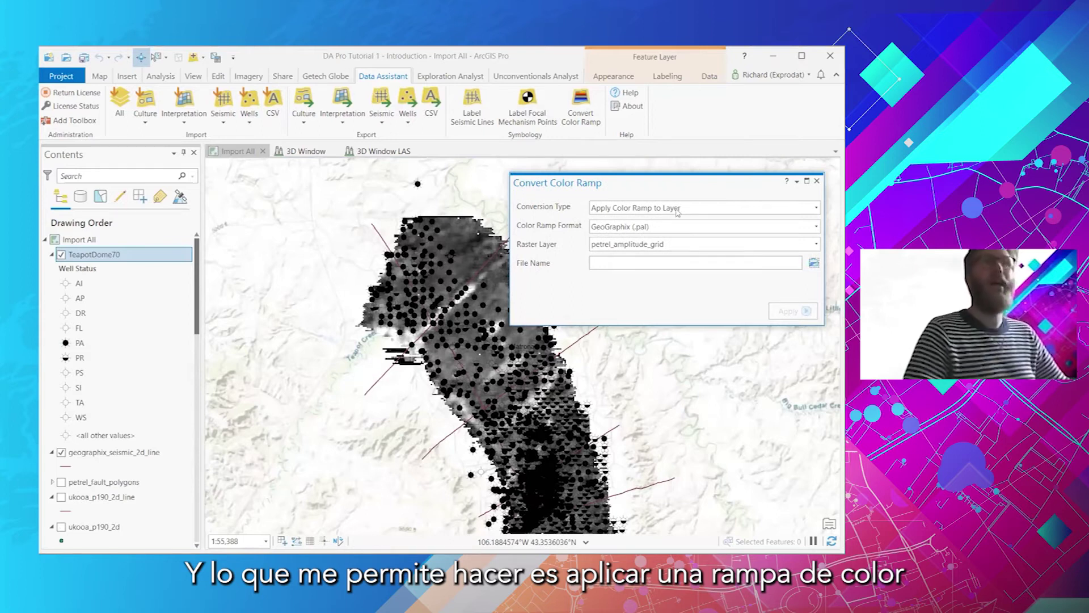
{"action": "left_click", "coordinate": [708, 229]}
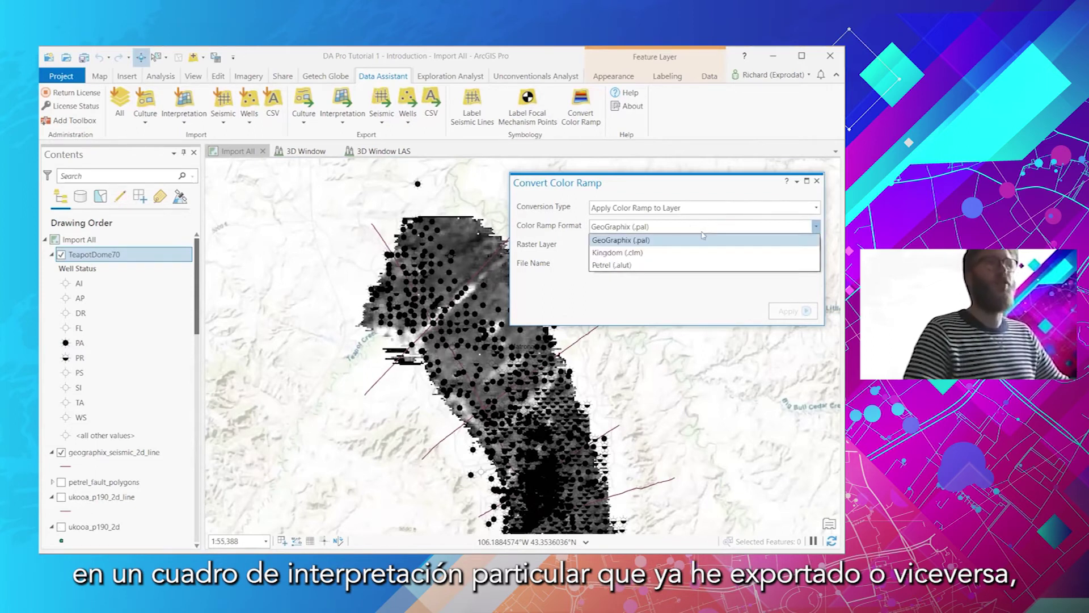
{"action": "left_click", "coordinate": [683, 266]}
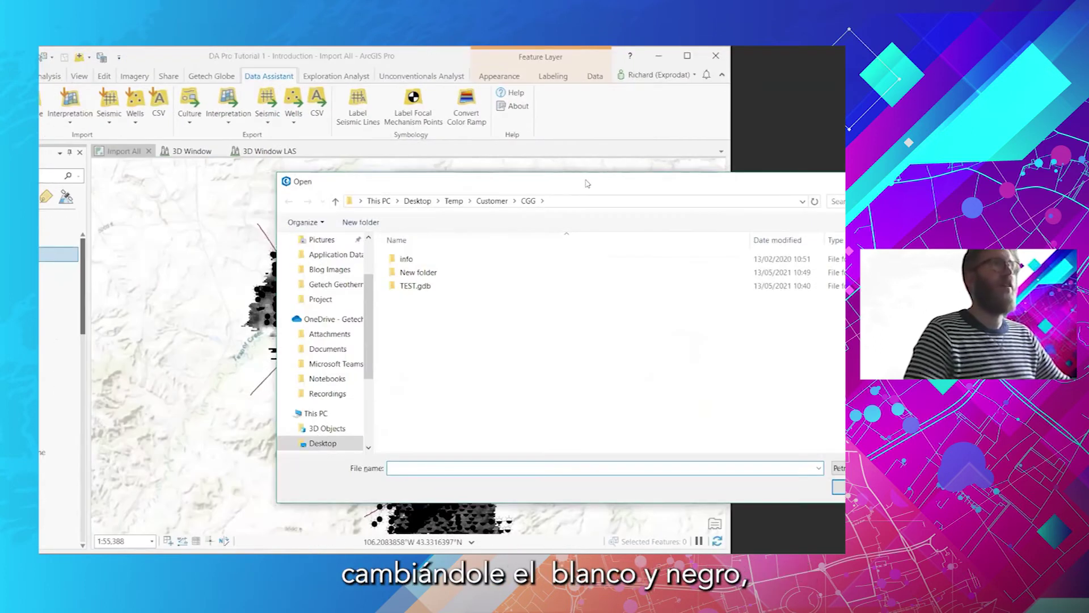
Step: Browse for the color ramp file in C:\Data\Team-GIS\Team-GIS Demos\TGDA\Petrel Color Ramps
{"action": "left_click_drag", "start_coordinate": [587, 183], "coordinate": [309, 172]}
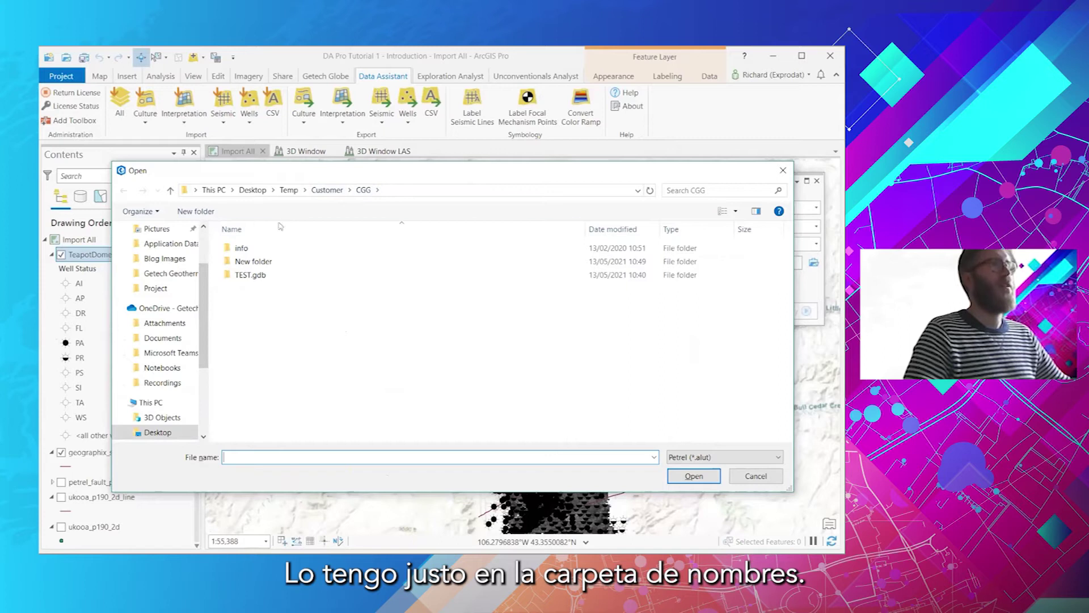
{"action": "scroll", "coordinate": [137, 392], "scroll_direction": "down", "scroll_amount": 3}
{"action": "left_click", "coordinate": [150, 383]}
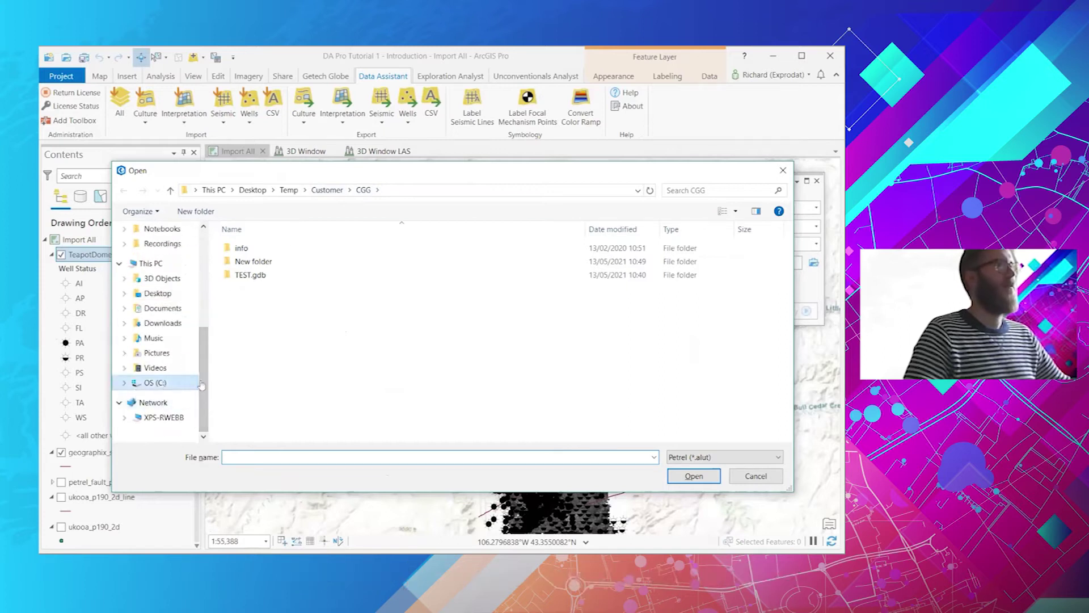
{"action": "double_click", "coordinate": [264, 288]}
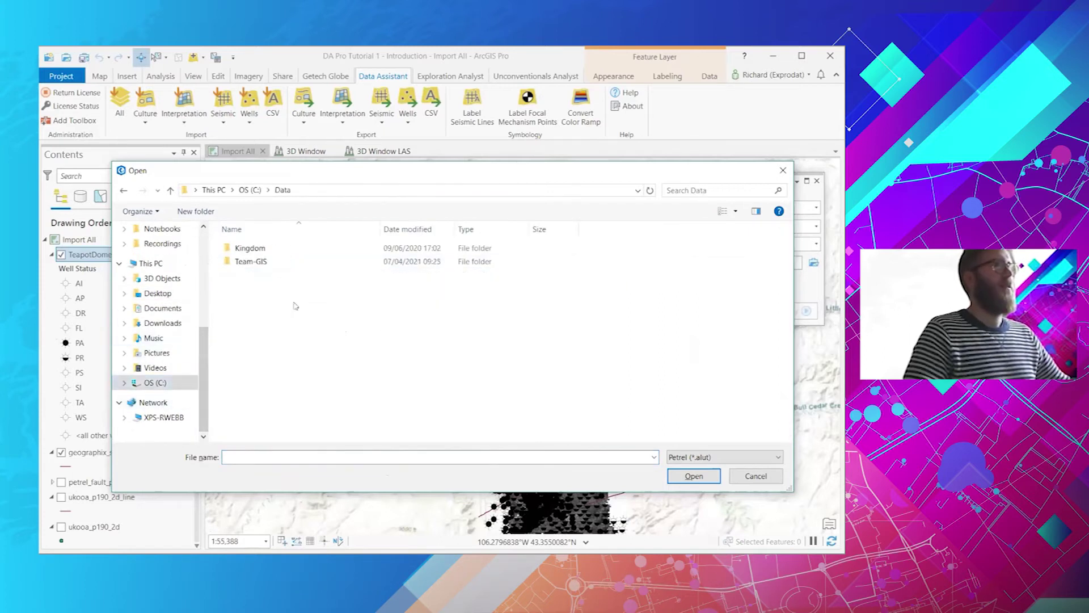
{"action": "left_click", "coordinate": [250, 262]}
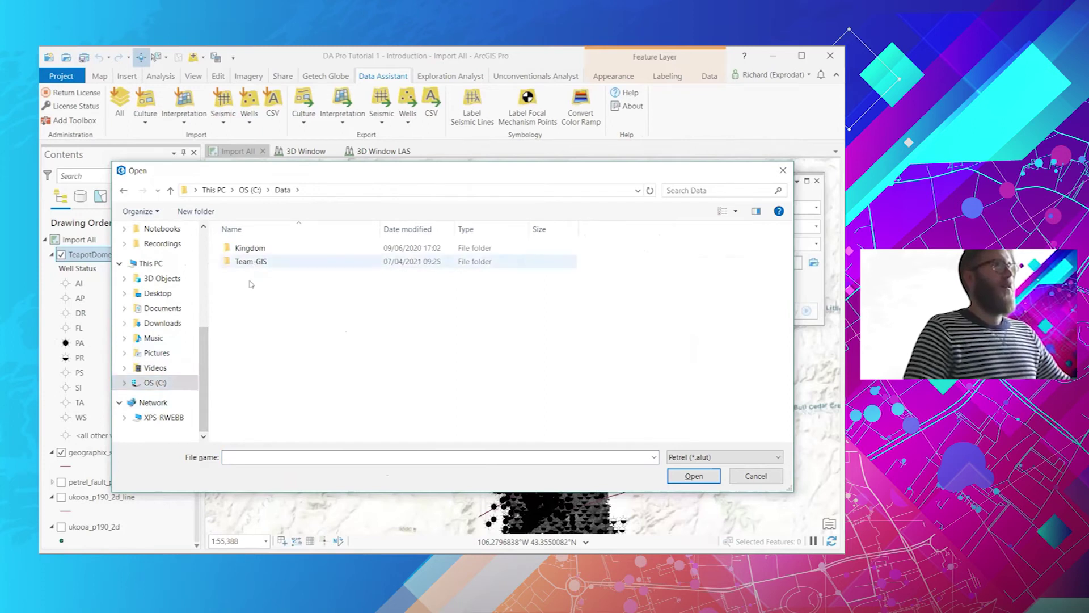
{"action": "double_click", "coordinate": [296, 266]}
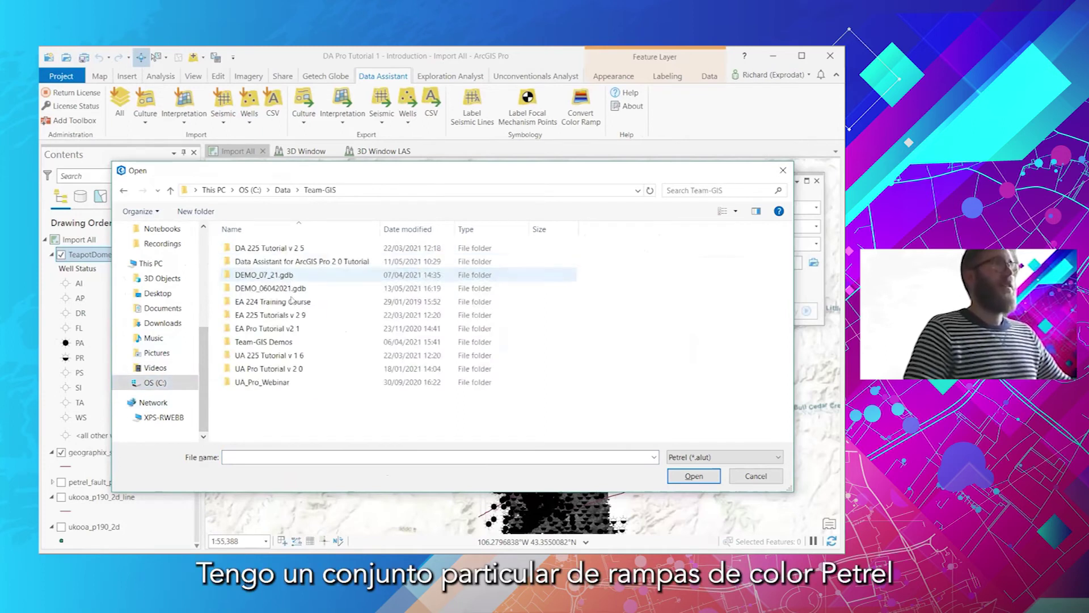
{"action": "double_click", "coordinate": [319, 343]}
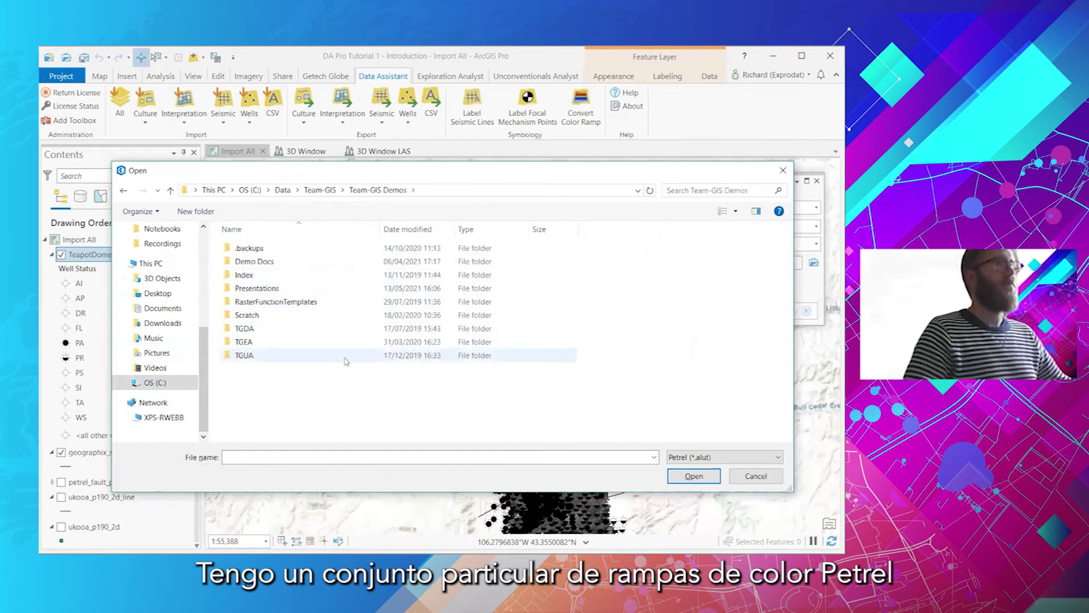
{"action": "left_click", "coordinate": [318, 329]}
{"action": "double_click", "coordinate": [319, 329]}
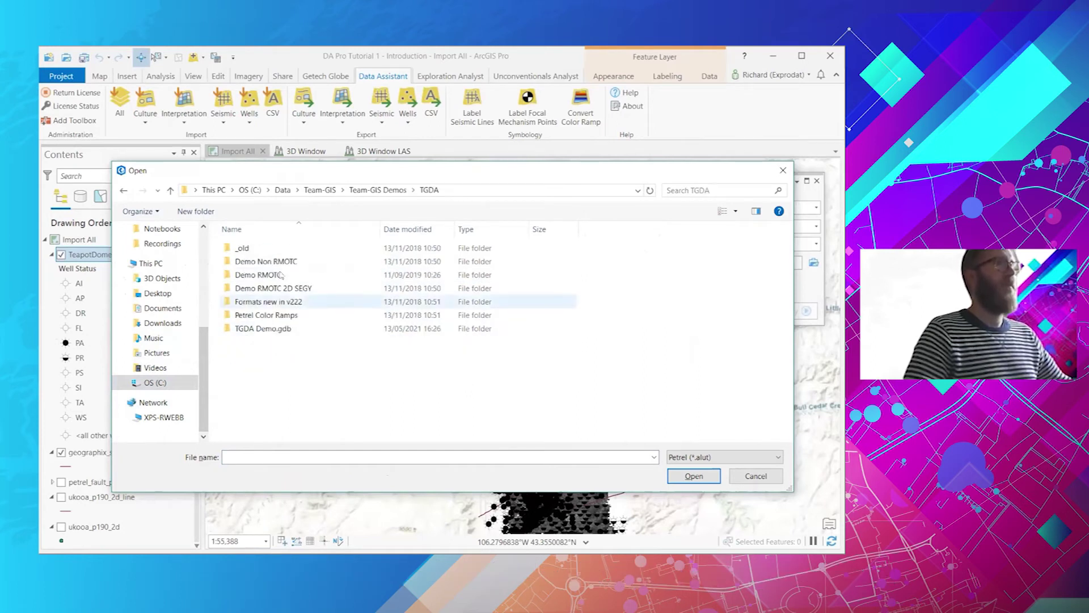
{"action": "double_click", "coordinate": [303, 315]}
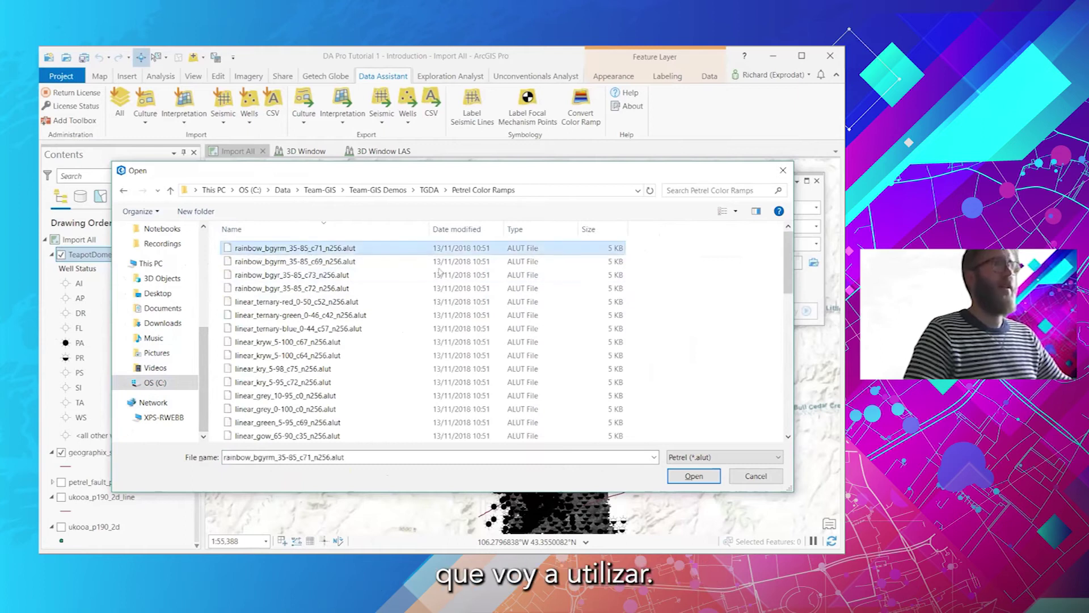
Step: Load rainbow_bgyrm_35-85_c71_n256.alut, apply it to petrel_amplitude_grid, and close Convert Color Ramp
{"action": "left_click", "coordinate": [695, 476]}
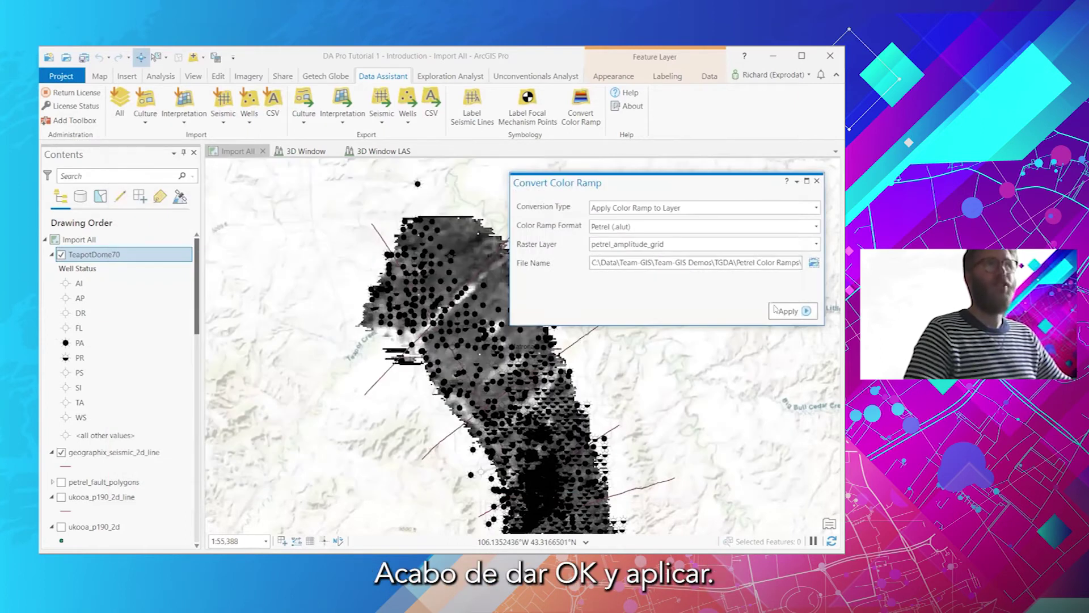
{"action": "left_click", "coordinate": [776, 310]}
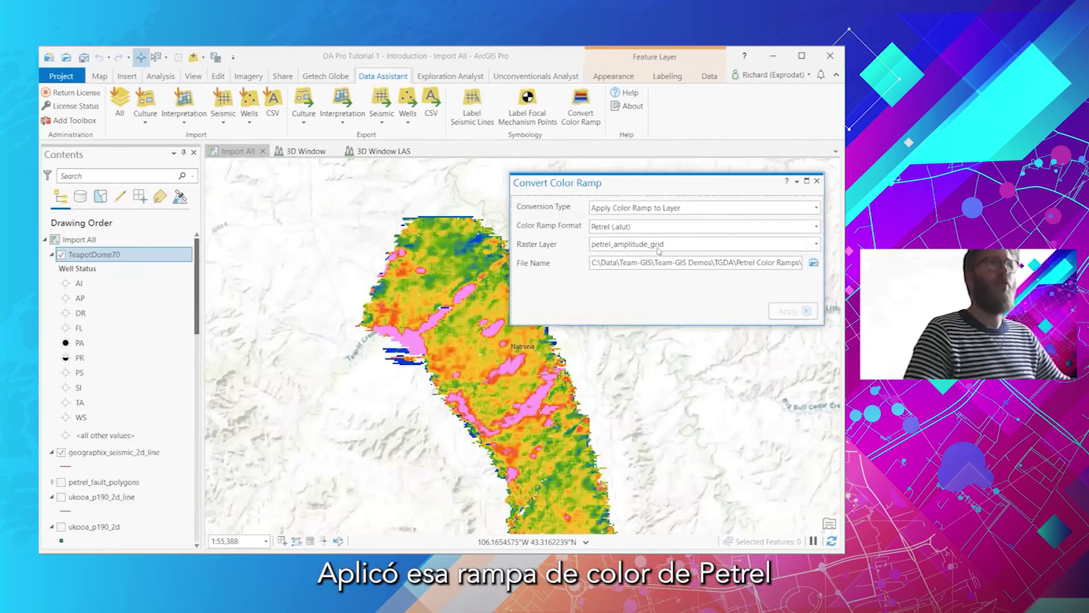
{"action": "left_click", "coordinate": [815, 180]}
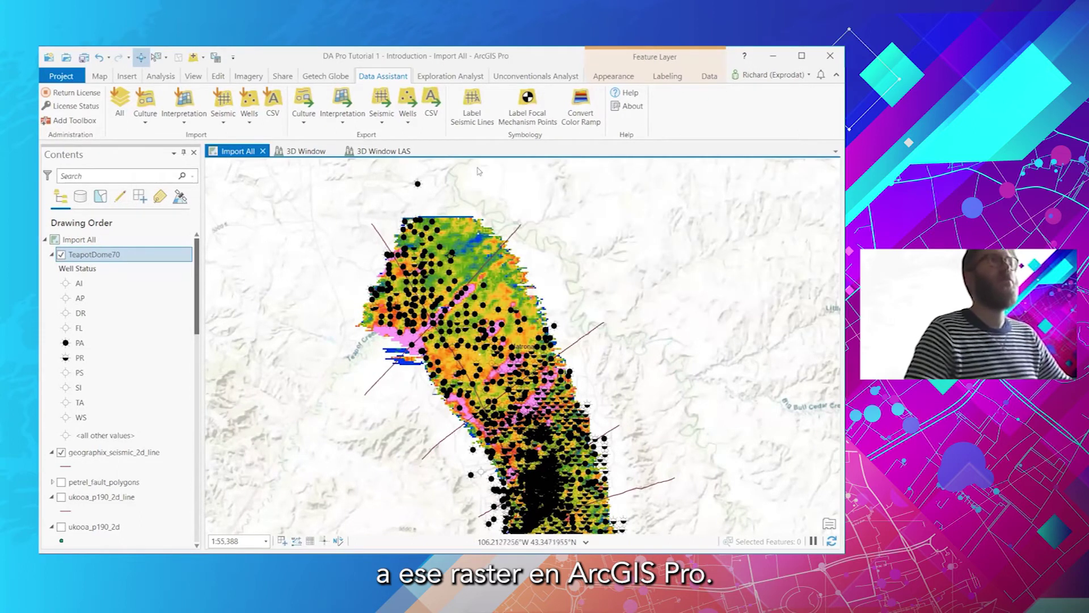
Step: Label the geographix_seismic_2d_line layer with Label Seismic Lines, using the Line Name field, and close the tool
{"action": "left_click", "coordinate": [485, 117]}
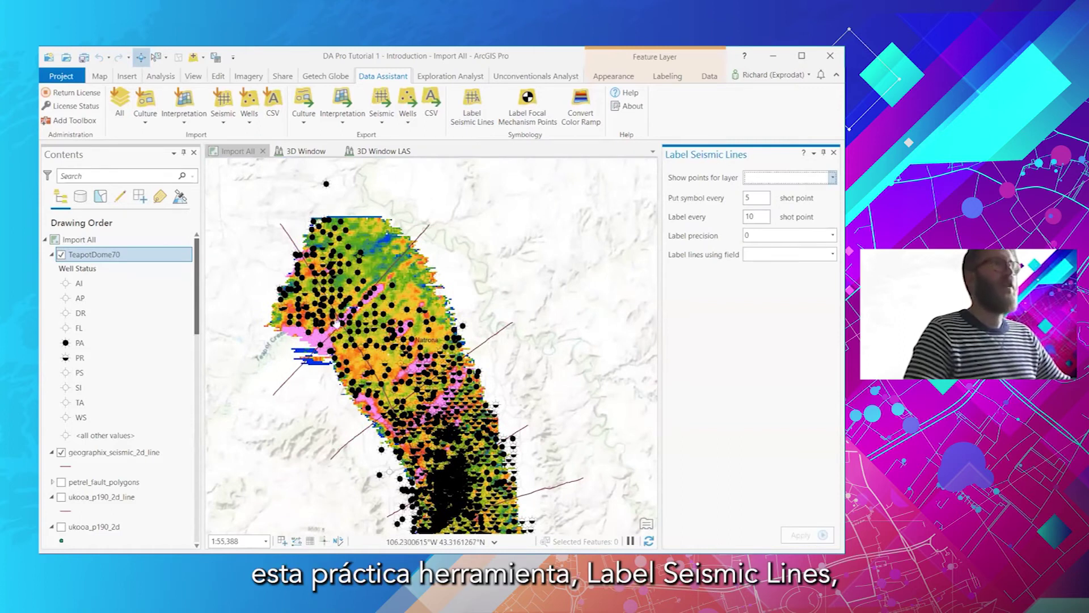
{"action": "left_click", "coordinate": [800, 180]}
{"action": "left_click", "coordinate": [797, 205]}
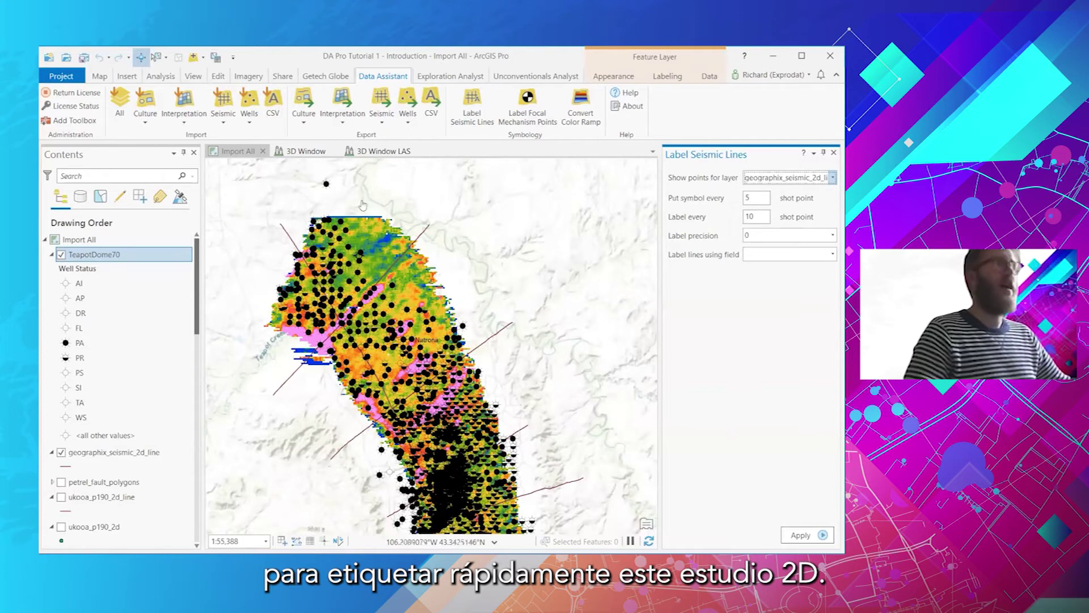
{"action": "left_click", "coordinate": [821, 256]}
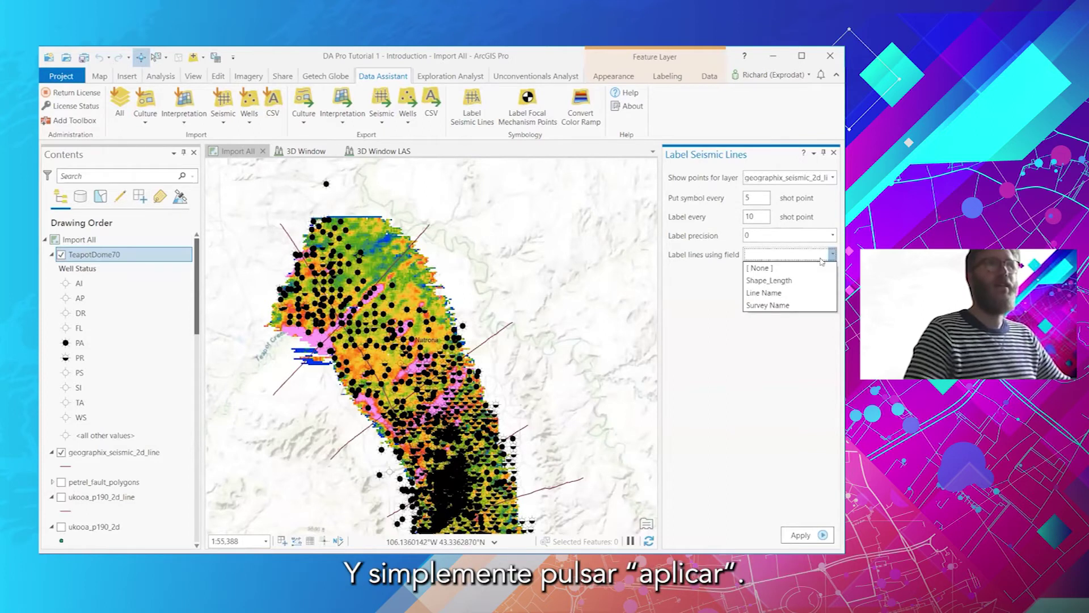
{"action": "left_click", "coordinate": [786, 291]}
{"action": "left_click", "coordinate": [807, 536]}
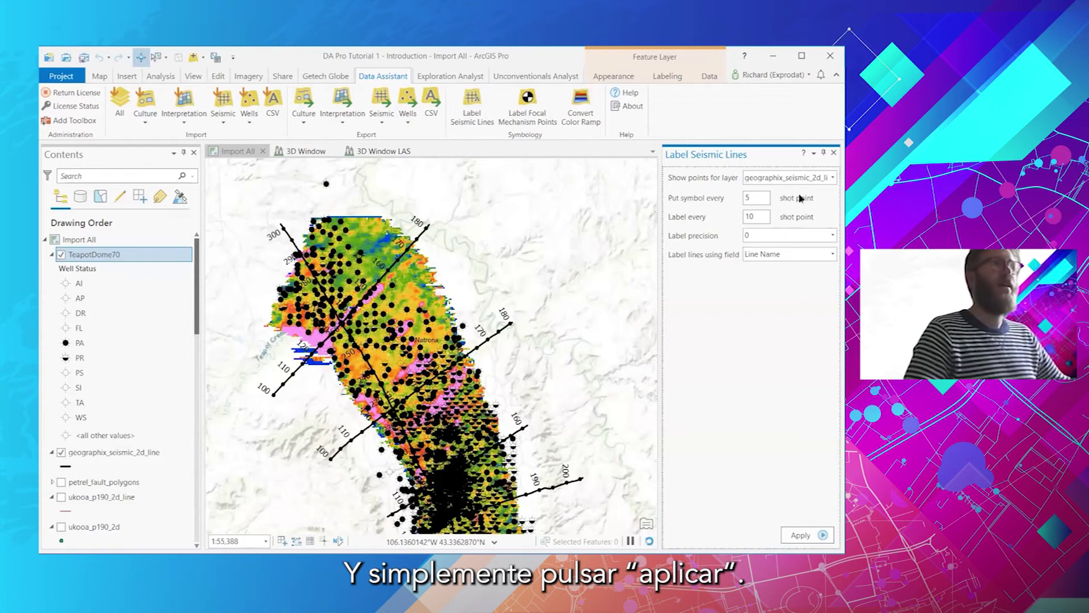
{"action": "left_click", "coordinate": [834, 152]}
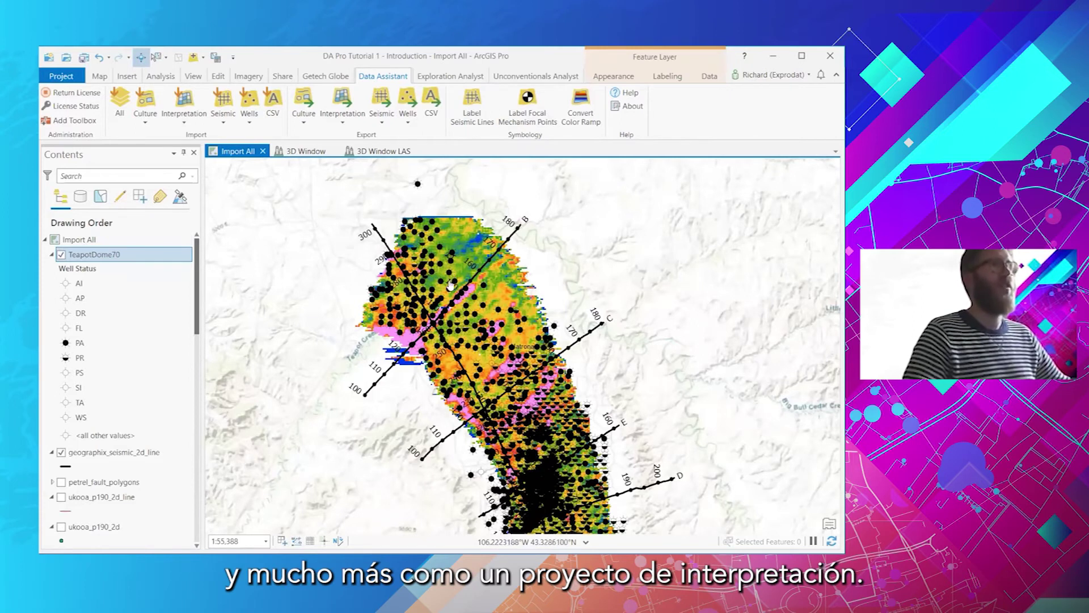
Step: Turn on petrel_fault_polygons and inspect the faults over the amplitude grid
{"action": "scroll", "coordinate": [442, 291], "scroll_direction": "up", "scroll_amount": 2}
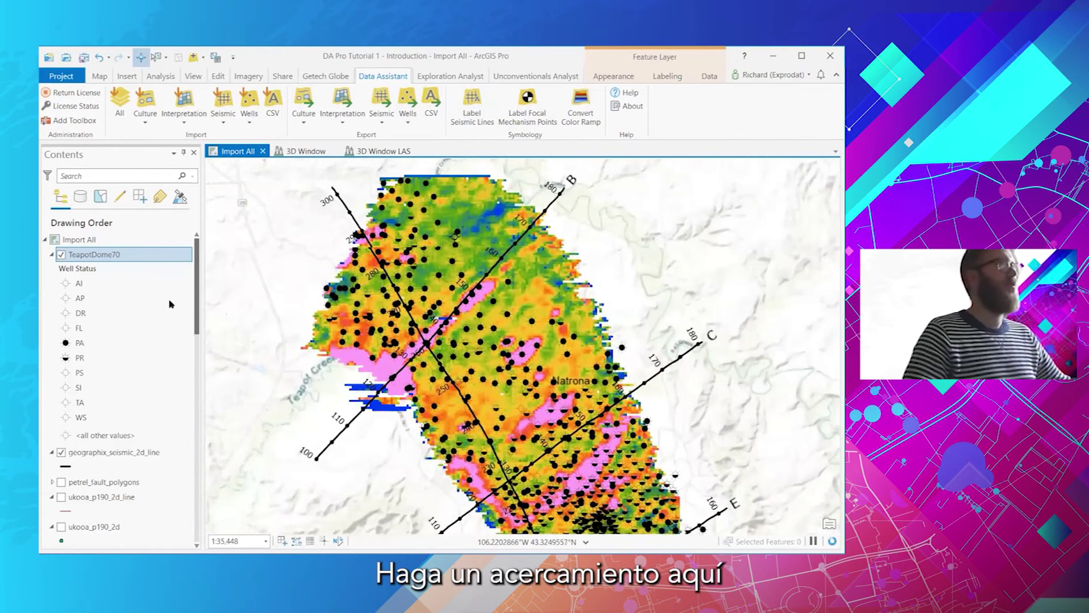
{"action": "scroll", "coordinate": [465, 308], "scroll_direction": "up", "scroll_amount": 2}
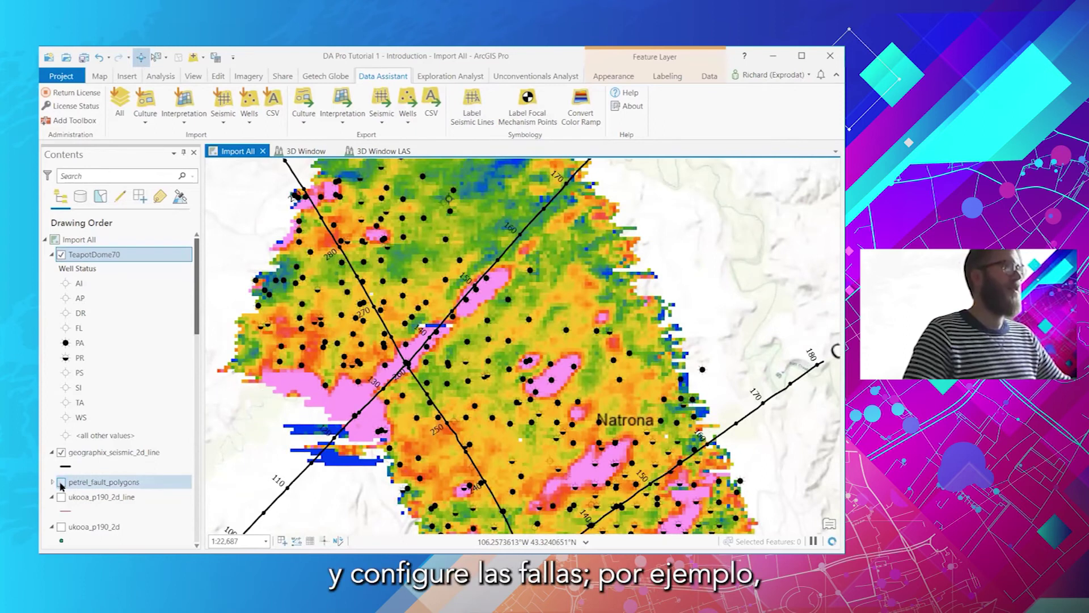
{"action": "left_click", "coordinate": [61, 482]}
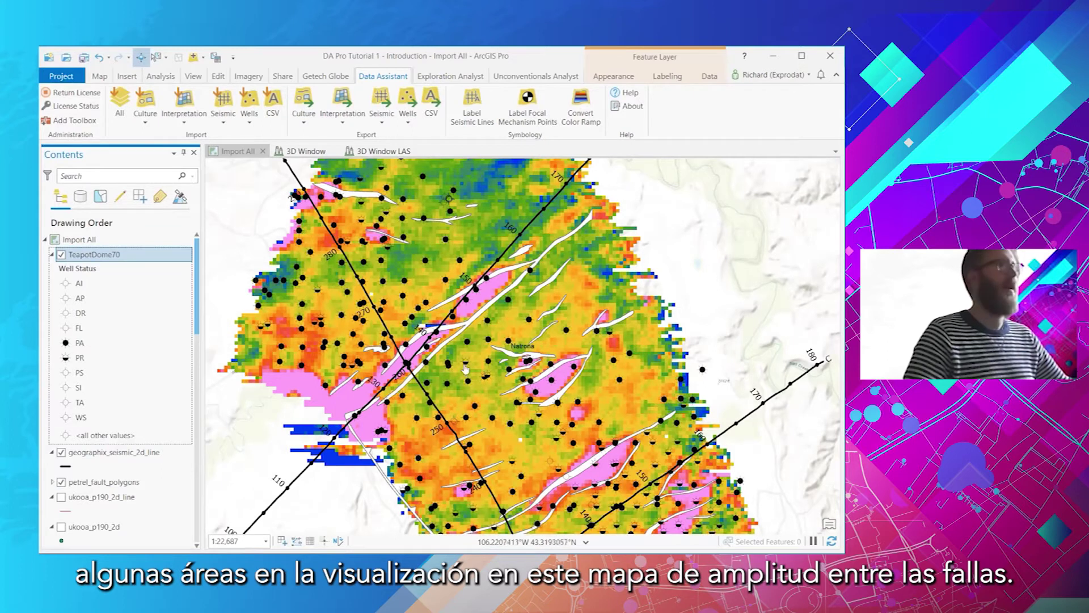
{"action": "scroll", "coordinate": [489, 304], "scroll_direction": "down", "scroll_amount": 2}
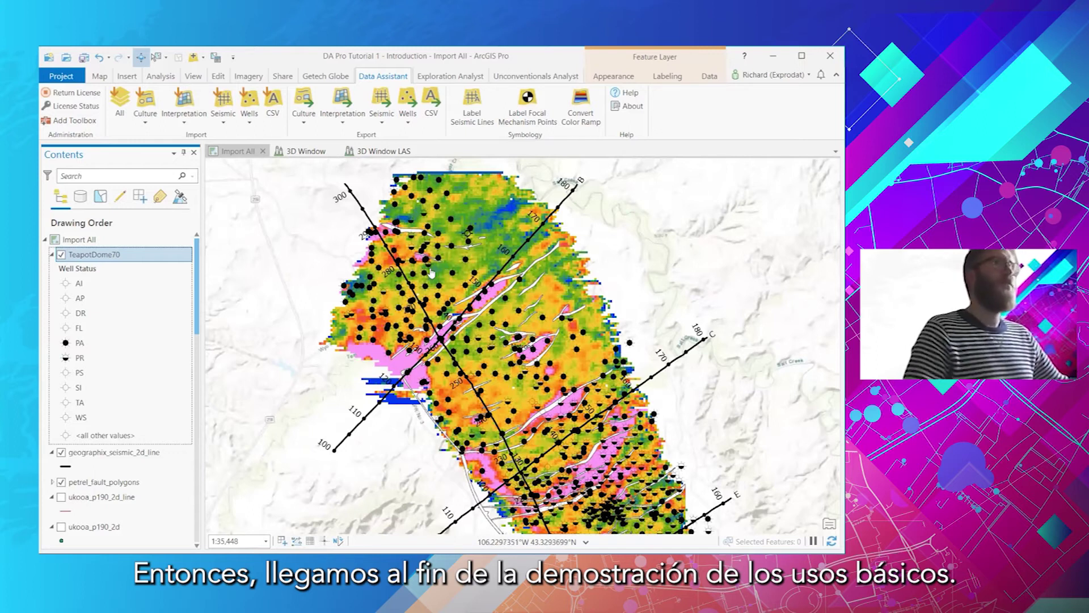
{"action": "scroll", "coordinate": [434, 273], "scroll_direction": "down", "scroll_amount": 2}
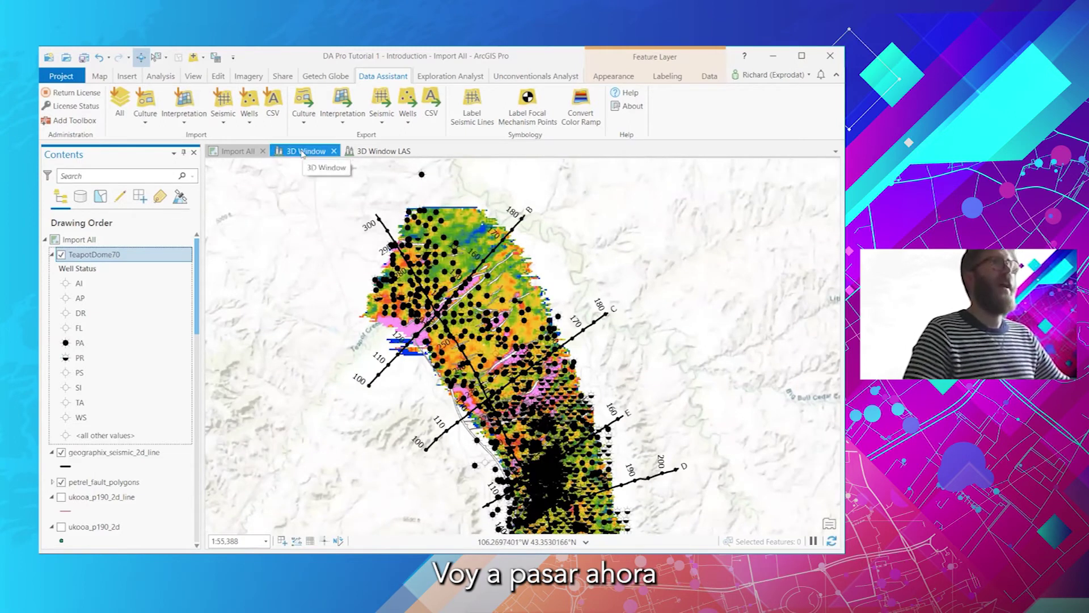
Step: In the 3D Window scene, start the SEG Y Data Exchange (rev 1) Explorer import and load lineB.sgy as the input file
{"action": "left_click", "coordinate": [306, 152]}
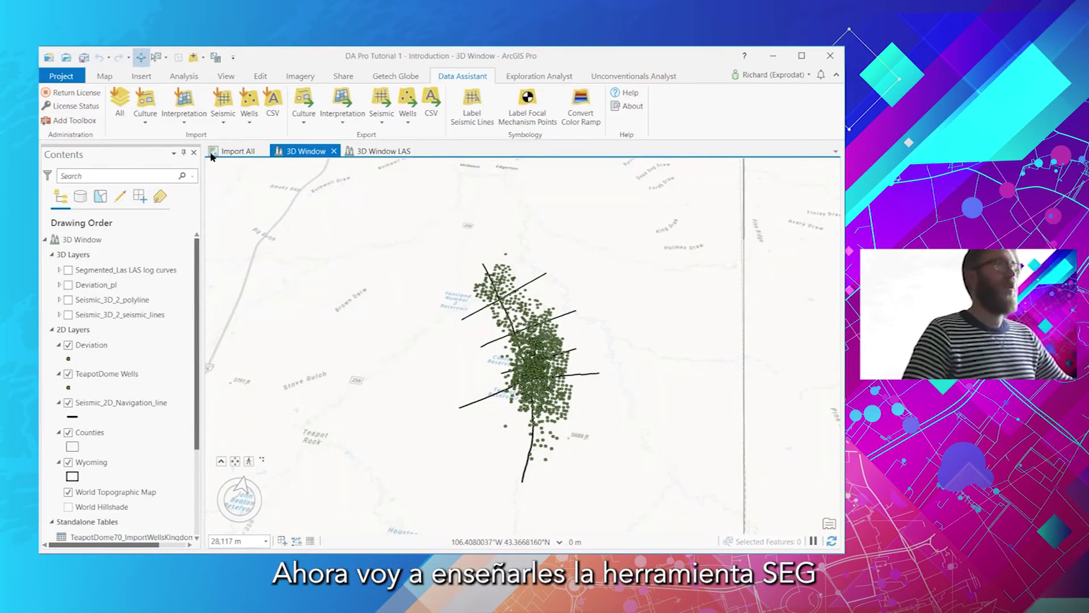
{"action": "left_click", "coordinate": [231, 122]}
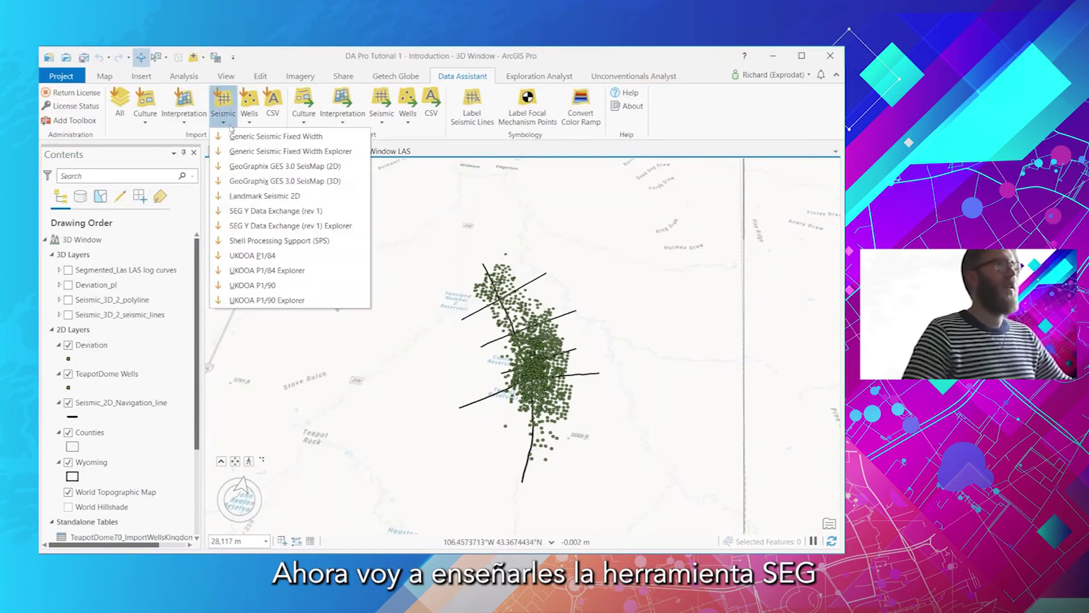
{"action": "left_click", "coordinate": [339, 226]}
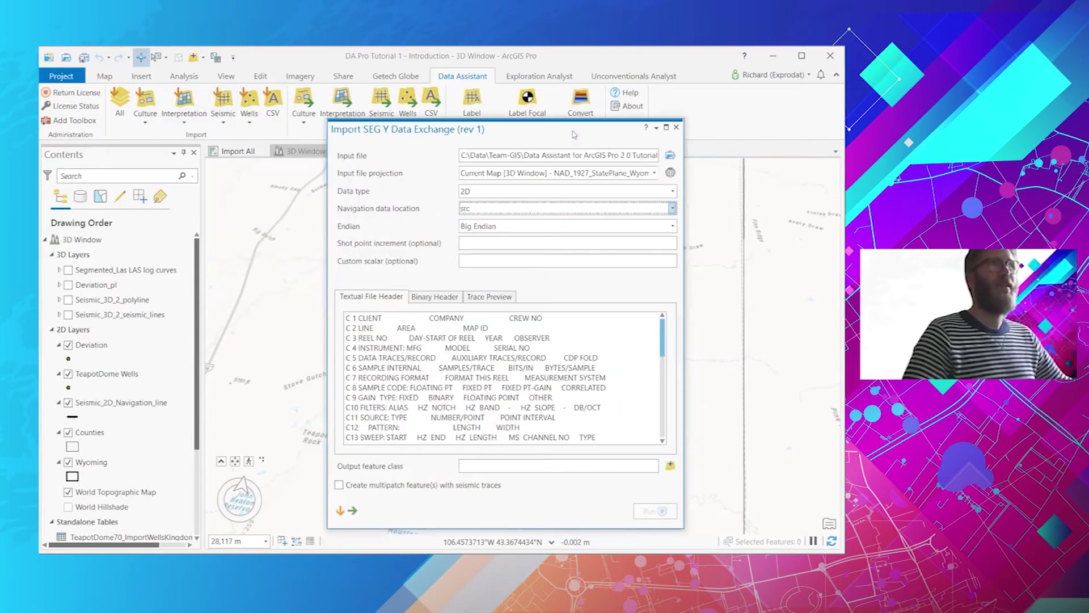
{"action": "left_click_drag", "start_coordinate": [573, 135], "coordinate": [686, 137]}
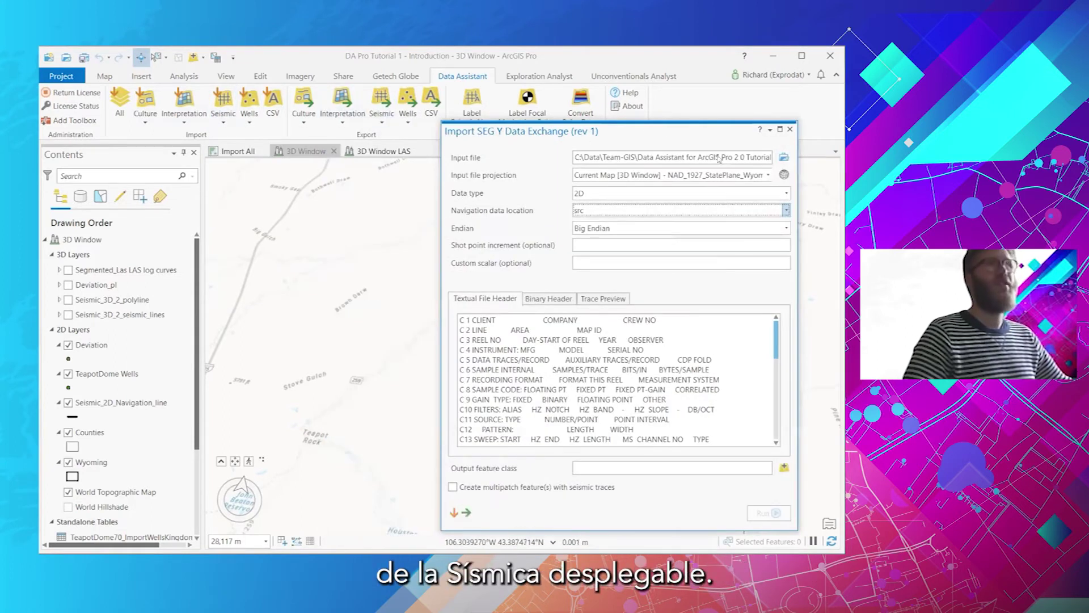
{"action": "left_click", "coordinate": [783, 158]}
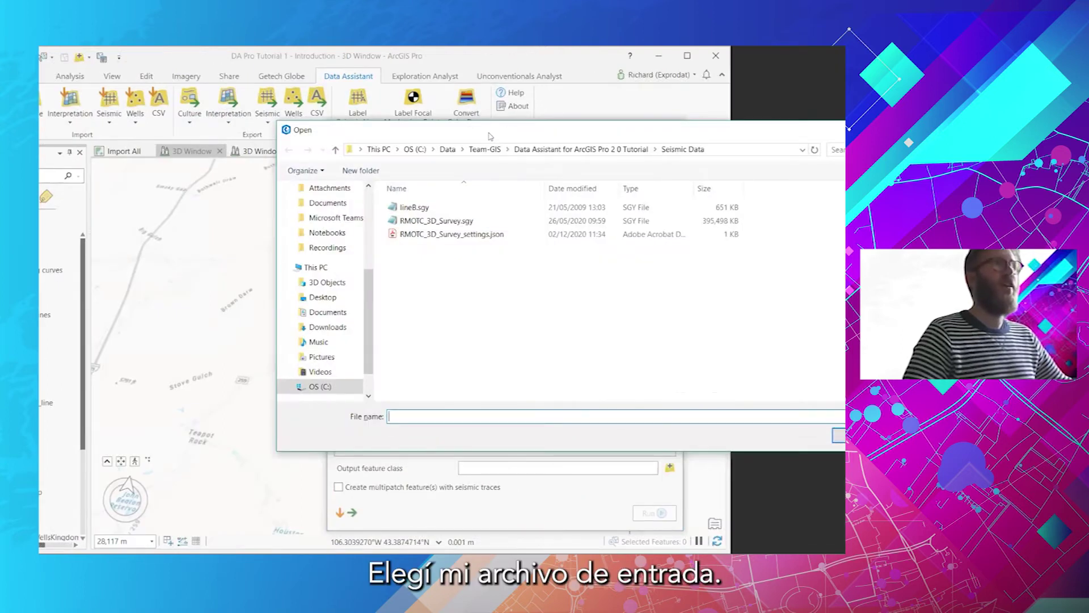
{"action": "left_click", "coordinate": [423, 207]}
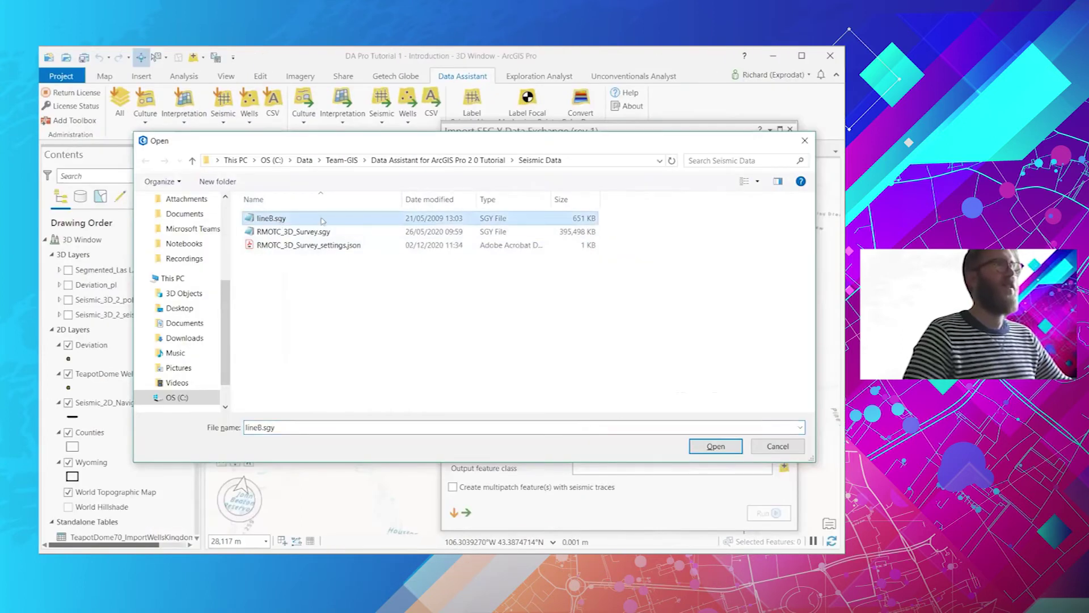
{"action": "left_click", "coordinate": [716, 446]}
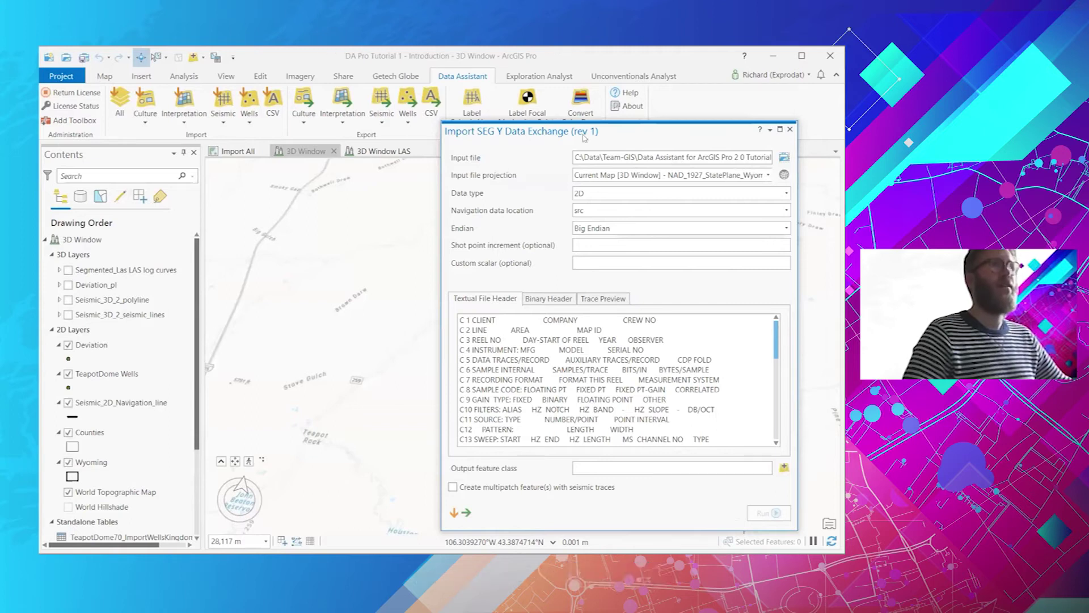
Step: Set the navigation data location to src and check the X and Y coordinates in the trace preview
{"action": "left_click_drag", "start_coordinate": [584, 138], "coordinate": [268, 135]}
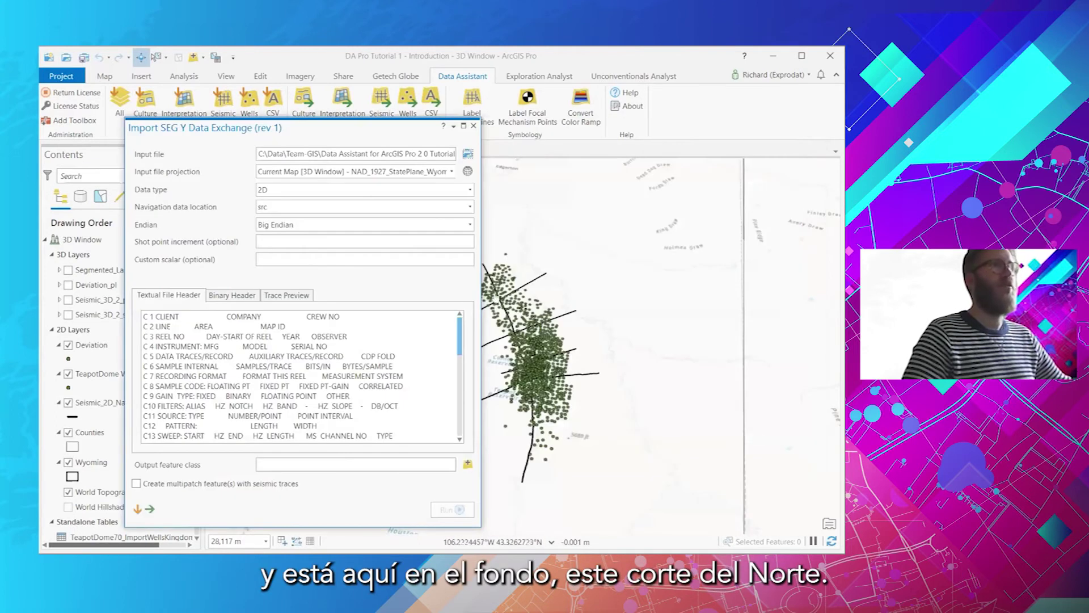
{"action": "left_click", "coordinate": [470, 206]}
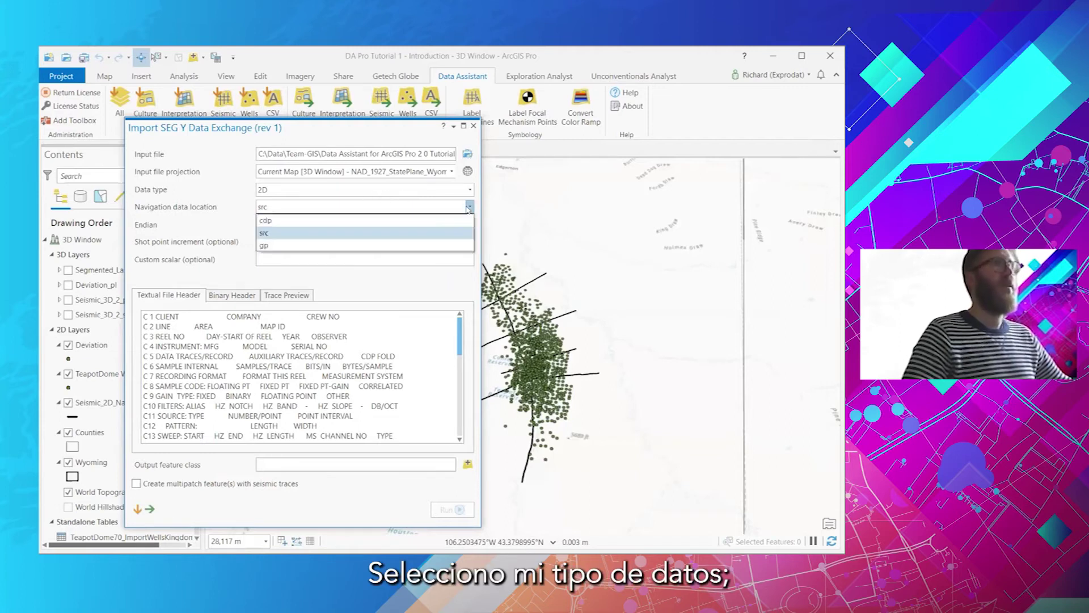
{"action": "left_click", "coordinate": [295, 233]}
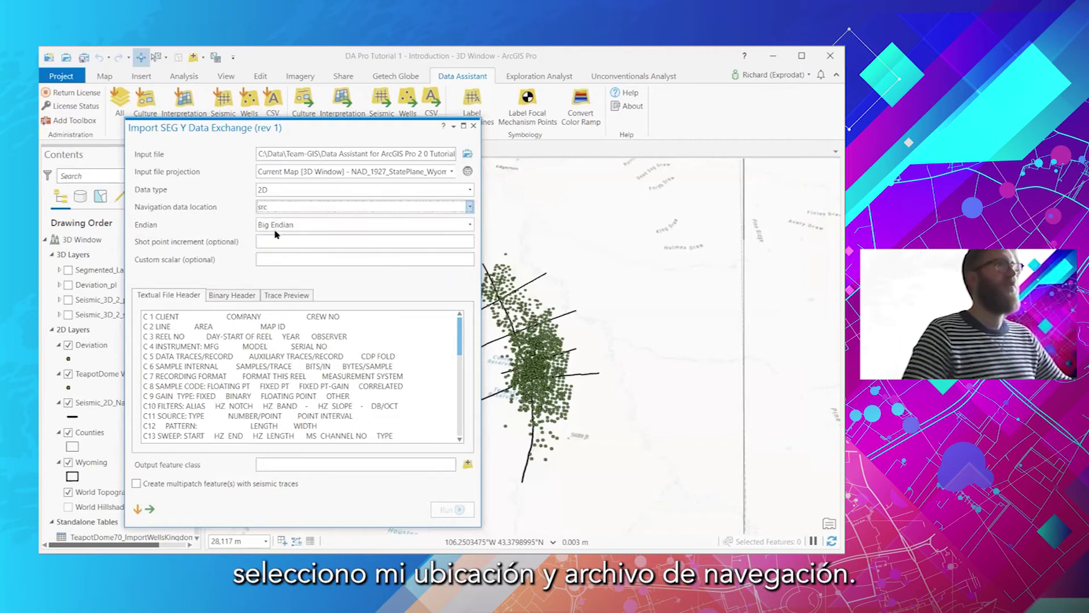
{"action": "left_click", "coordinate": [287, 295]}
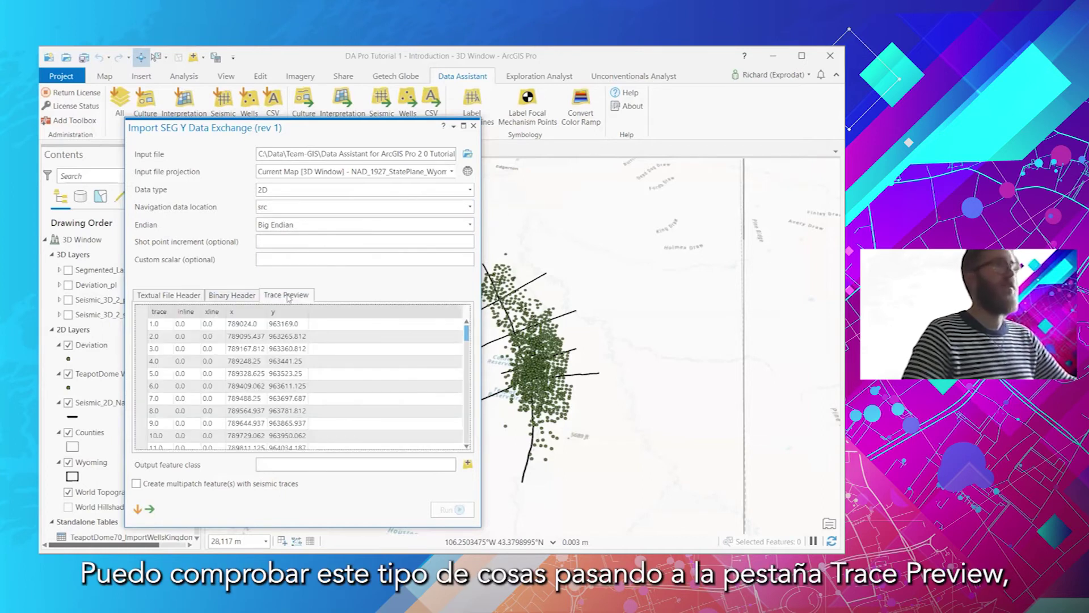
{"action": "left_click", "coordinate": [208, 324]}
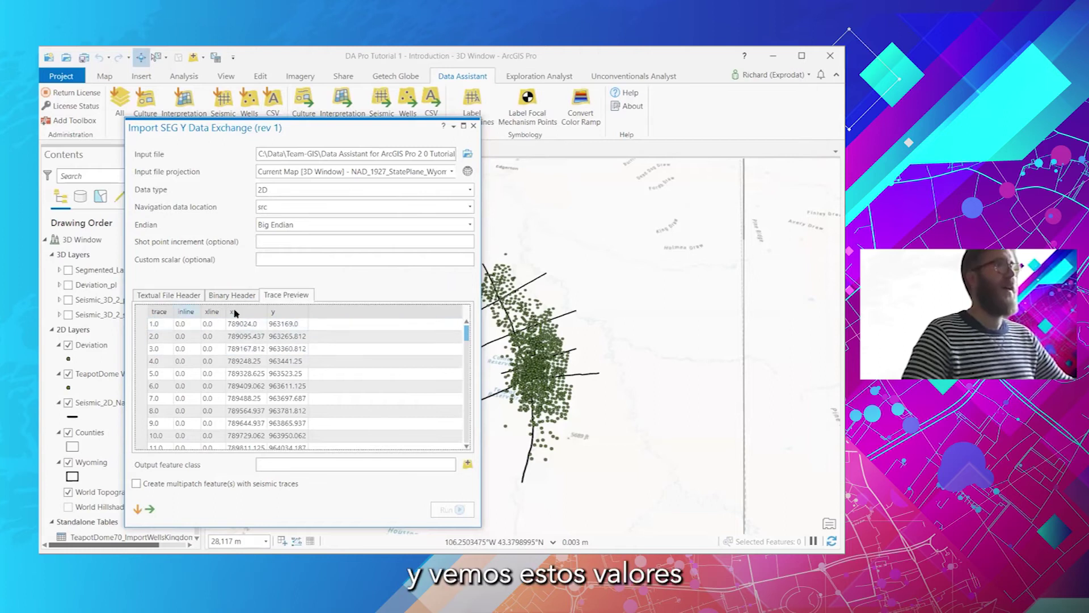
{"action": "left_click", "coordinate": [287, 340]}
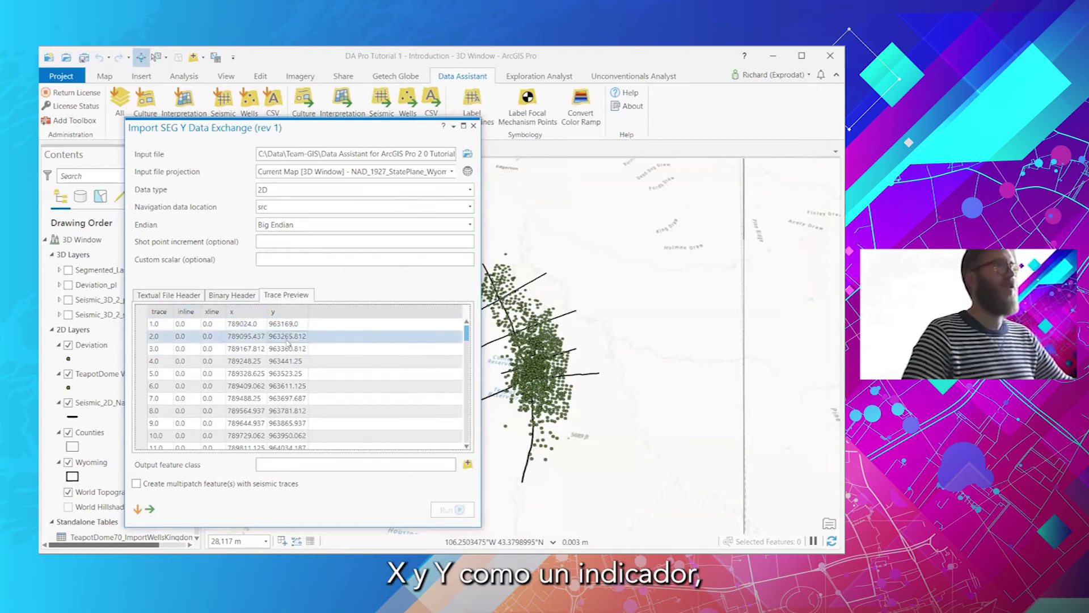
{"action": "left_click", "coordinate": [311, 401]}
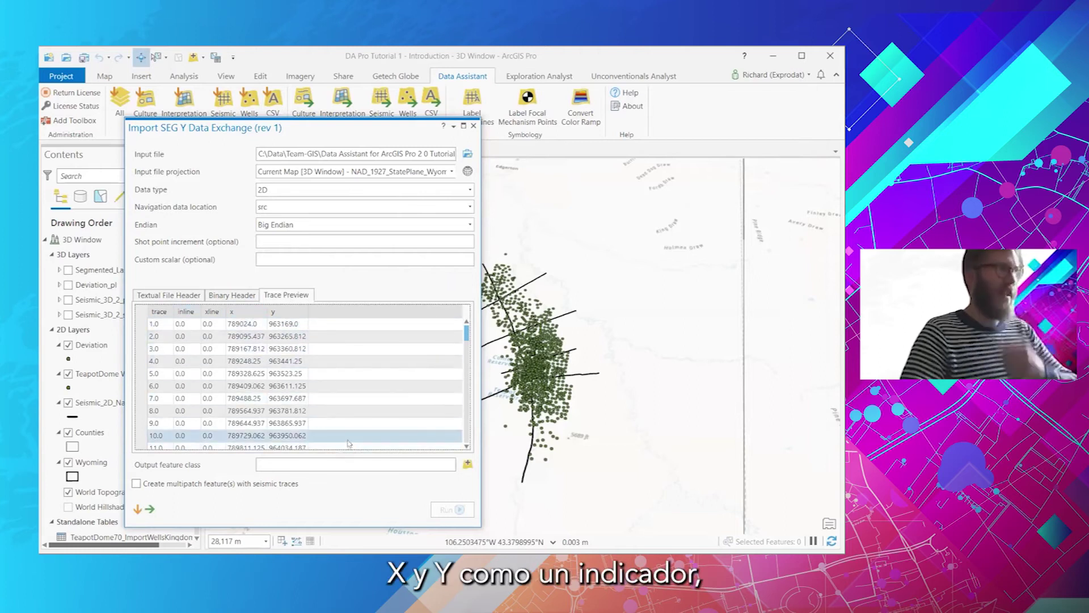
Step: Import the line with multipatch seismic traces enabled, output to Line_B in Imports\New_Data.gdb, and close the import dialog
{"action": "left_click", "coordinate": [137, 484]}
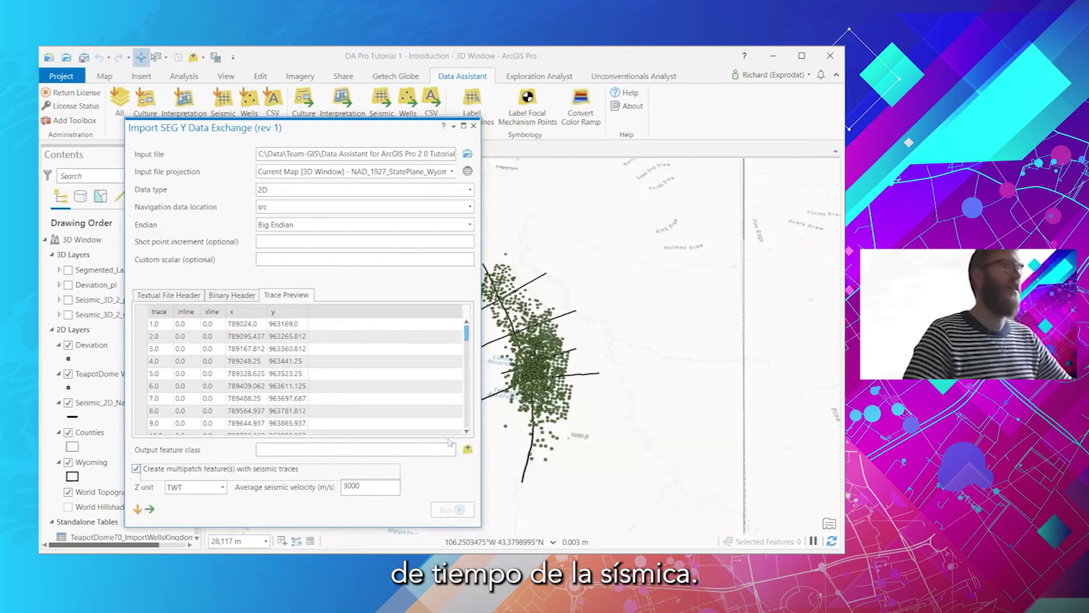
{"action": "left_click", "coordinate": [467, 450]}
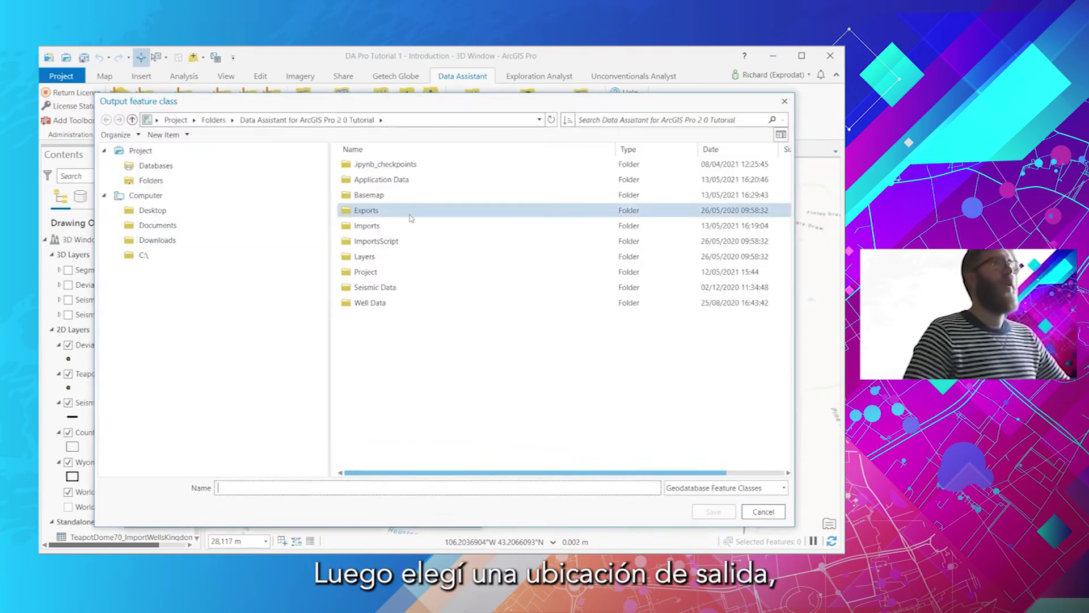
{"action": "double_click", "coordinate": [408, 229]}
{"action": "double_click", "coordinate": [375, 179]}
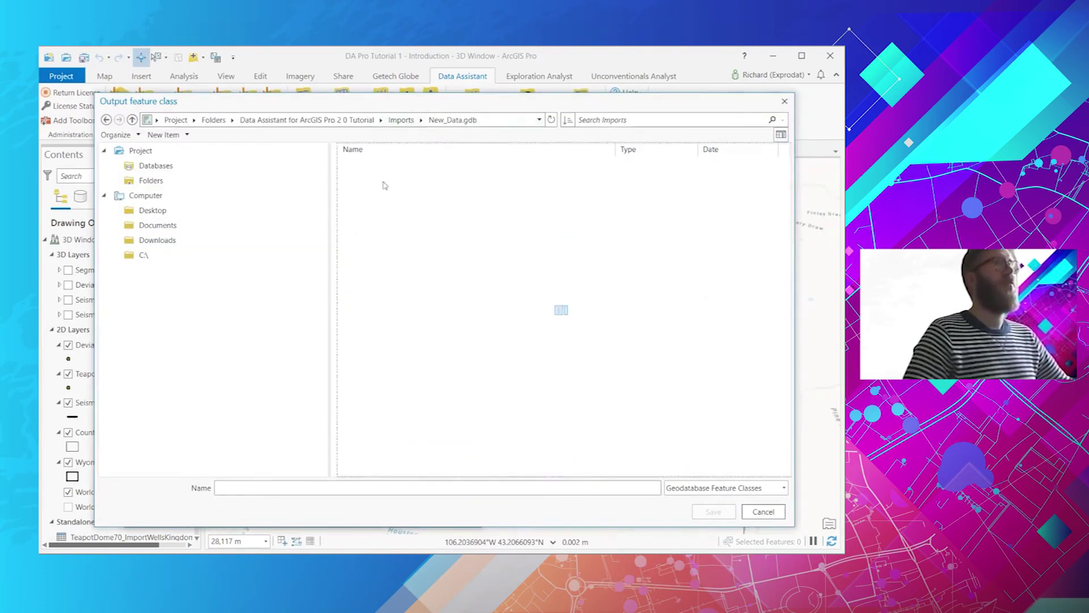
{"action": "left_click", "coordinate": [288, 485]}
{"action": "type", "text": "Line_t"}
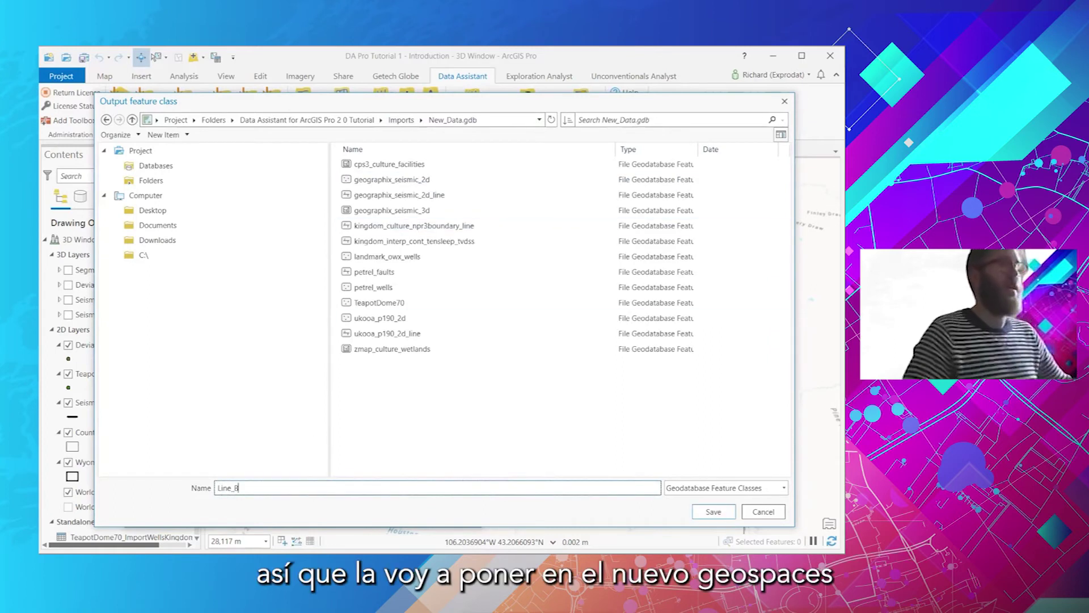
{"action": "left_click", "coordinate": [701, 510]}
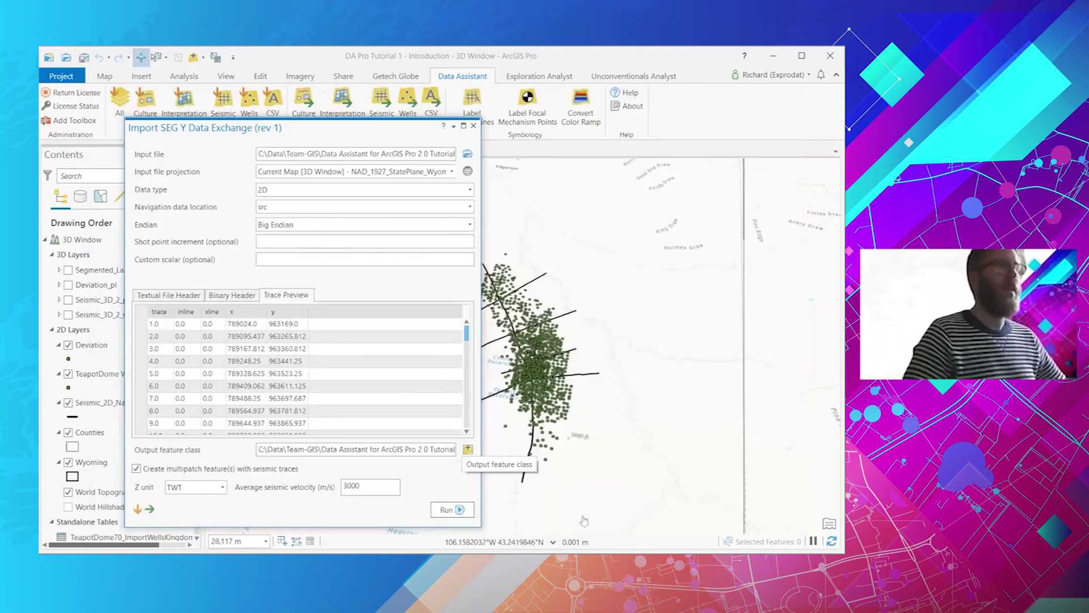
{"action": "left_click", "coordinate": [453, 510]}
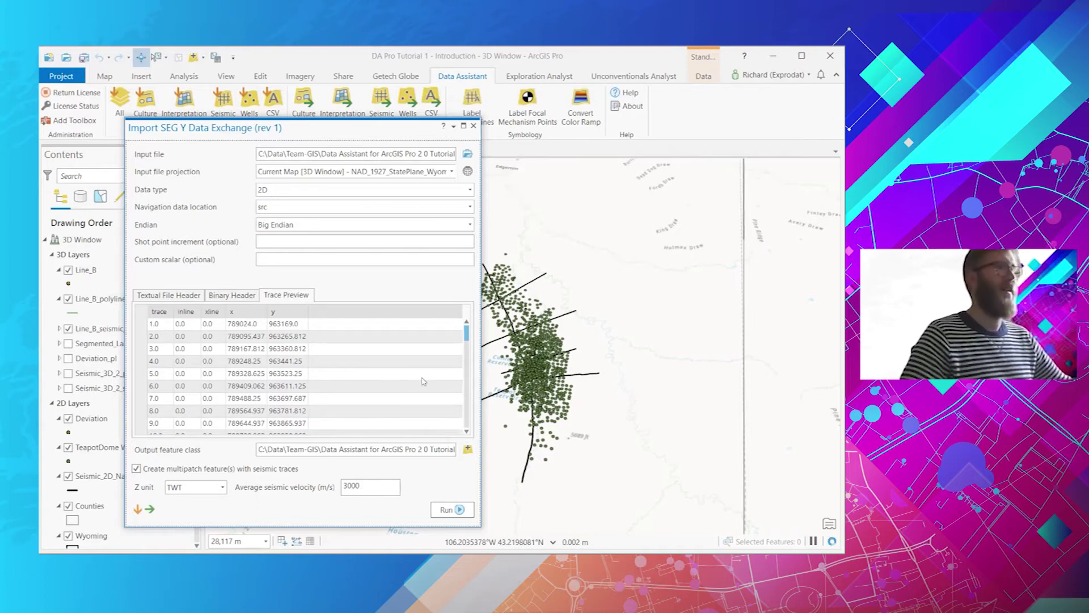
{"action": "left_click", "coordinate": [474, 126]}
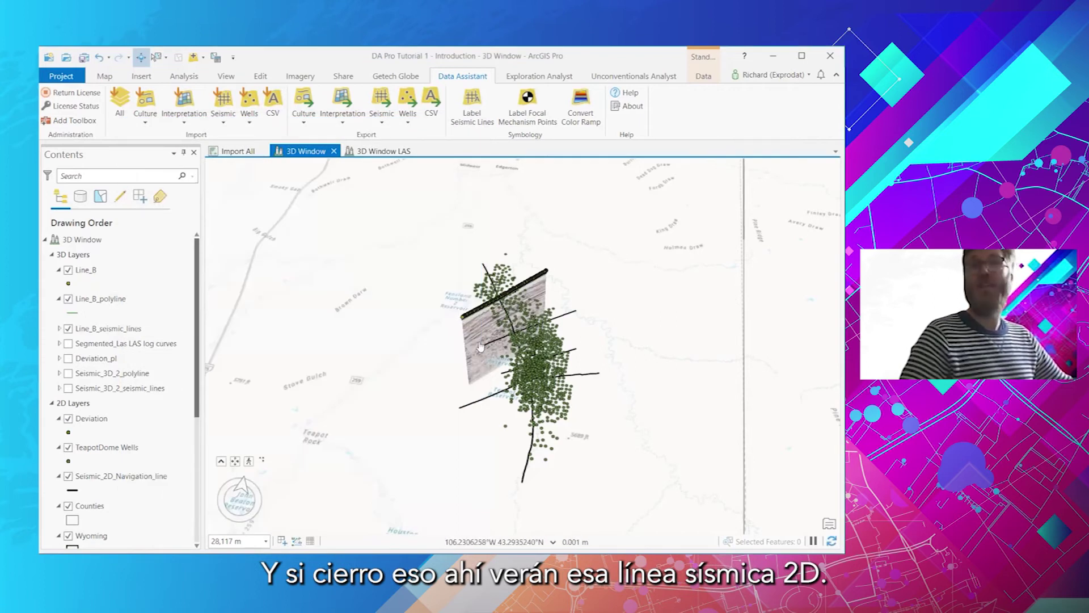
Step: Inspect the imported seismic section in the scene and turn off the Line_B and Line_B_polyline layers
{"action": "scroll", "coordinate": [483, 346], "scroll_direction": "up", "scroll_amount": 5}
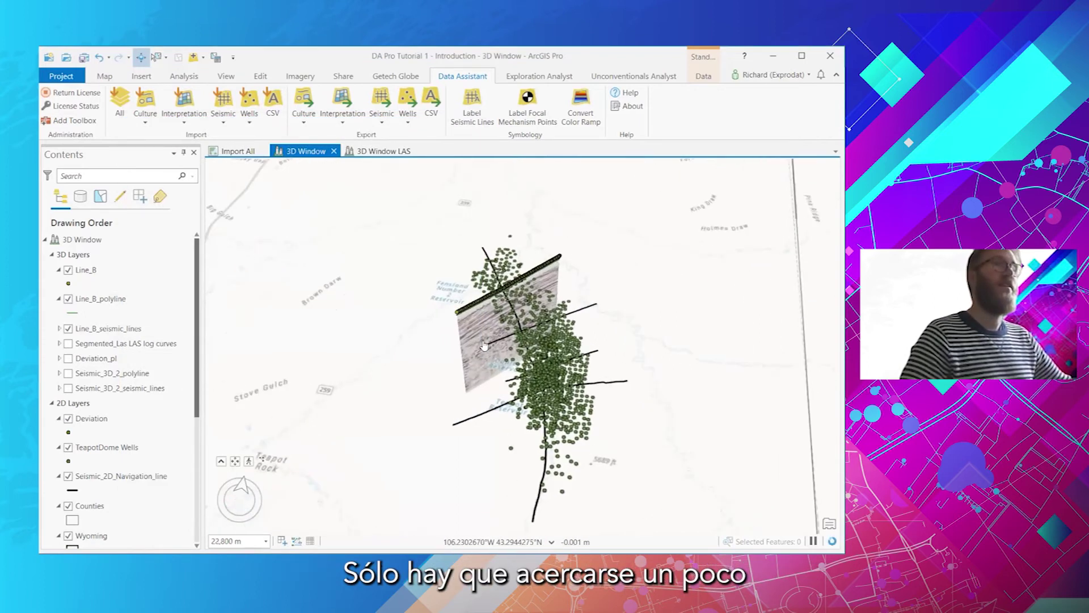
{"action": "left_click_drag", "start_coordinate": [533, 419], "coordinate": [530, 422]}
{"action": "left_click_drag", "start_coordinate": [542, 371], "coordinate": [575, 396]}
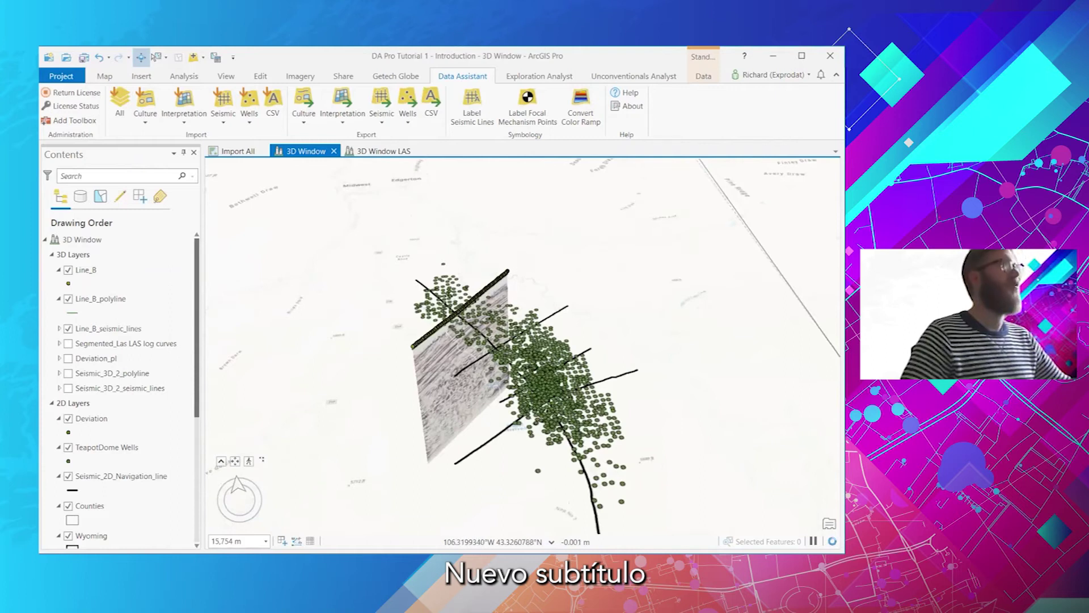
{"action": "left_click", "coordinate": [68, 271]}
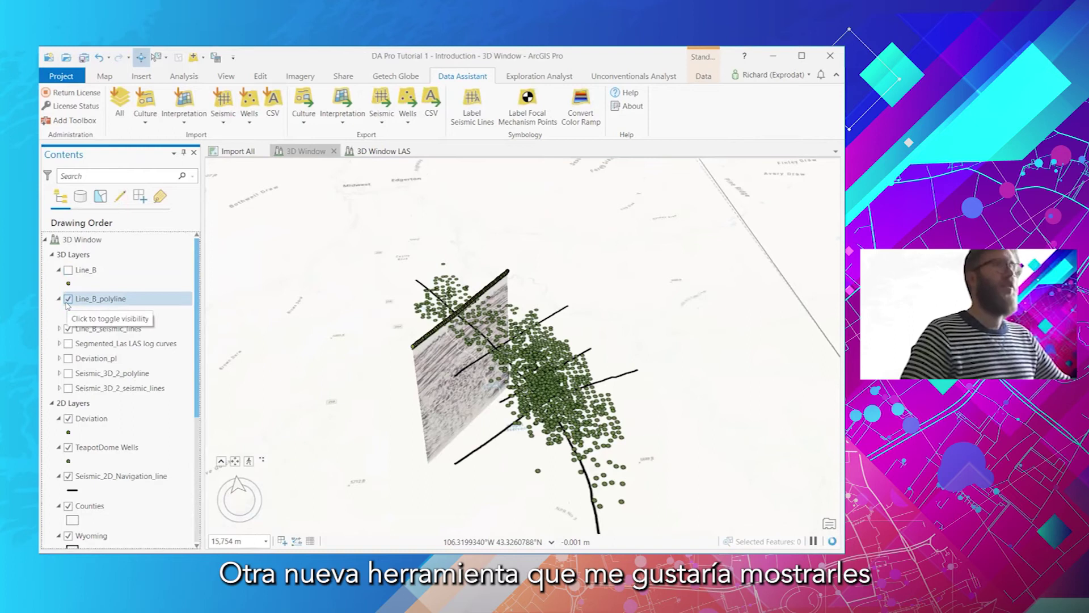
{"action": "left_click", "coordinate": [67, 299]}
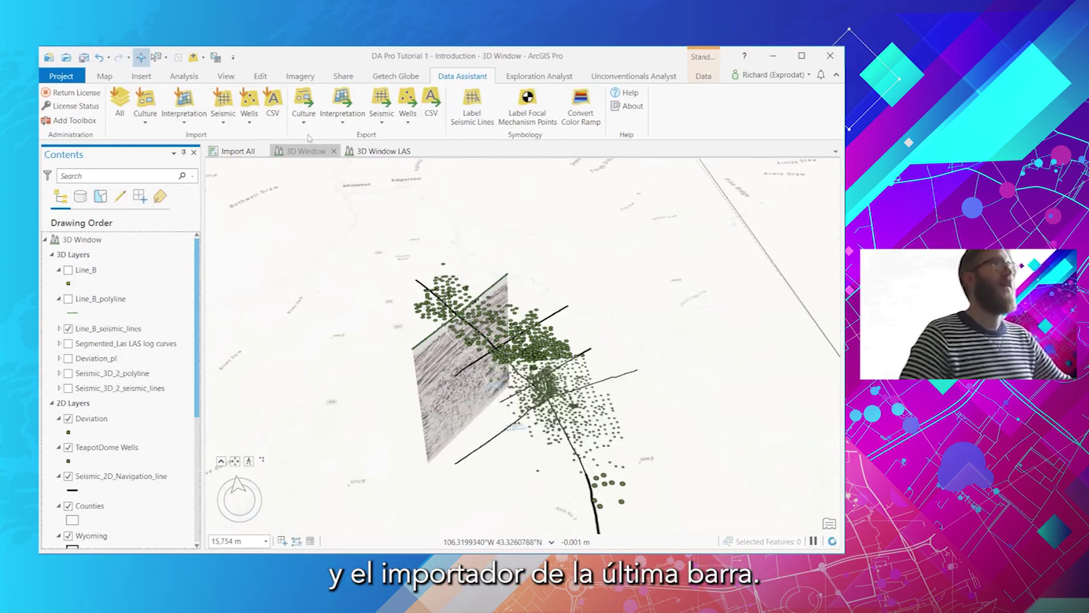
Step: Start the Deviation Survey well import and load 51_X_28_Deviation.txt from the Well Data folder as the input file
{"action": "left_click", "coordinate": [227, 121]}
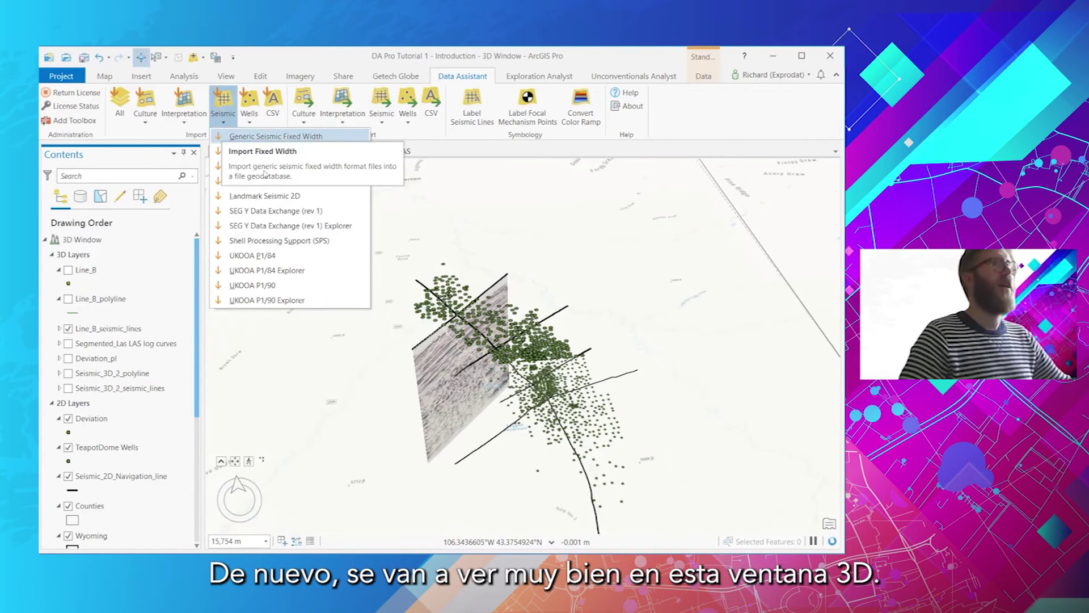
{"action": "left_click", "coordinate": [252, 114]}
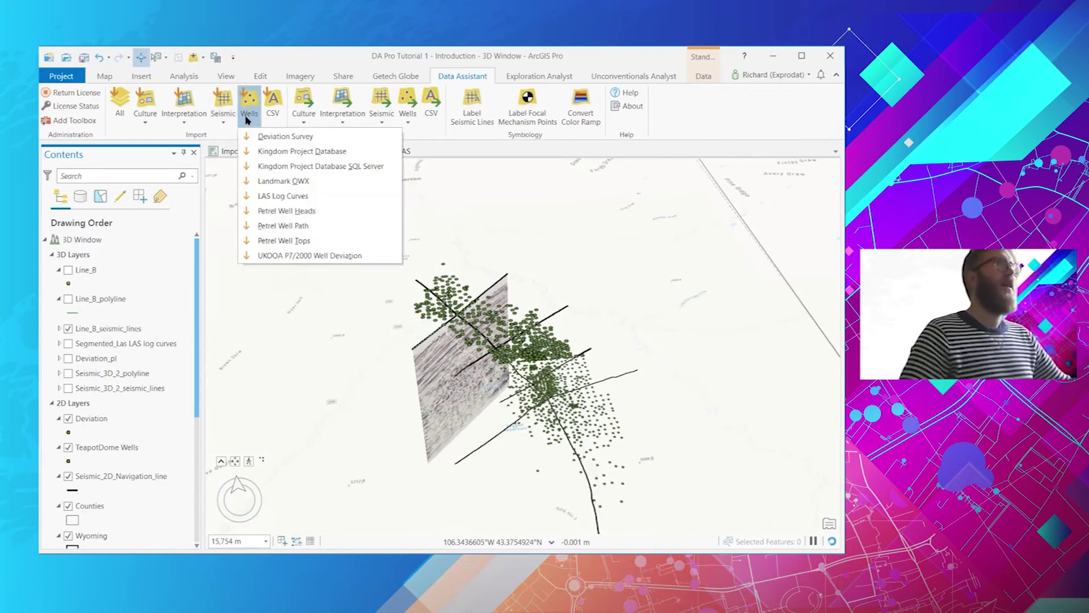
{"action": "left_click", "coordinate": [277, 137]}
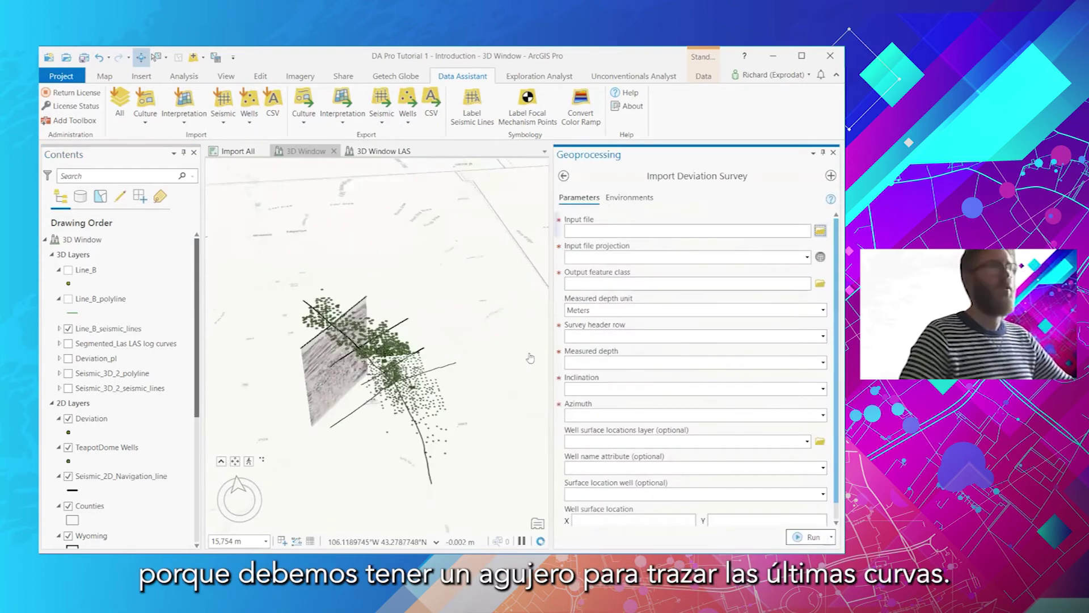
{"action": "left_click", "coordinate": [819, 232]}
{"action": "left_click", "coordinate": [319, 121]}
{"action": "double_click", "coordinate": [397, 301]}
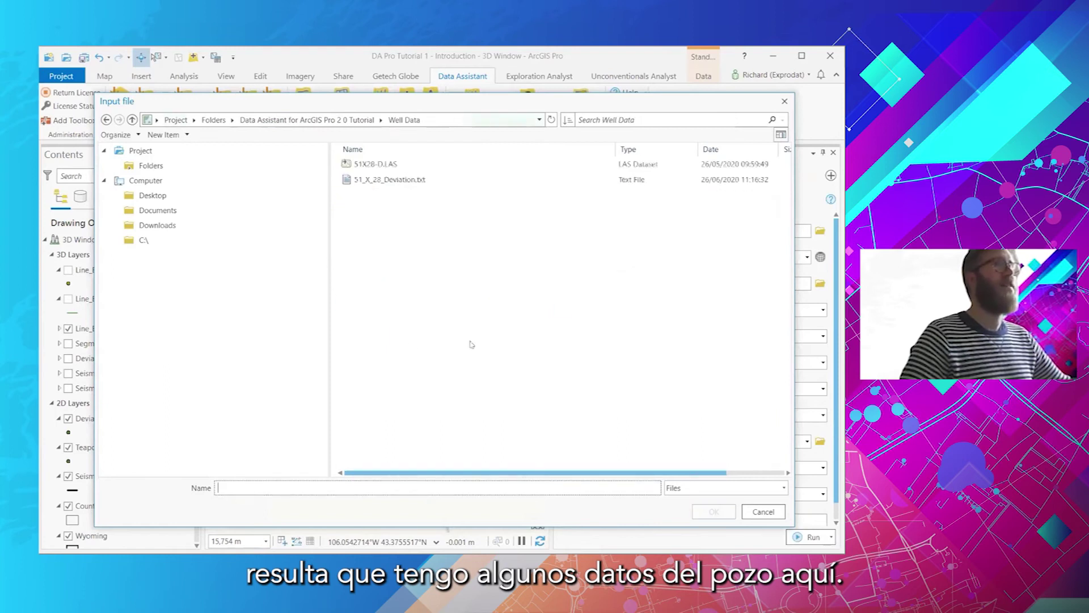
{"action": "left_click", "coordinate": [389, 180]}
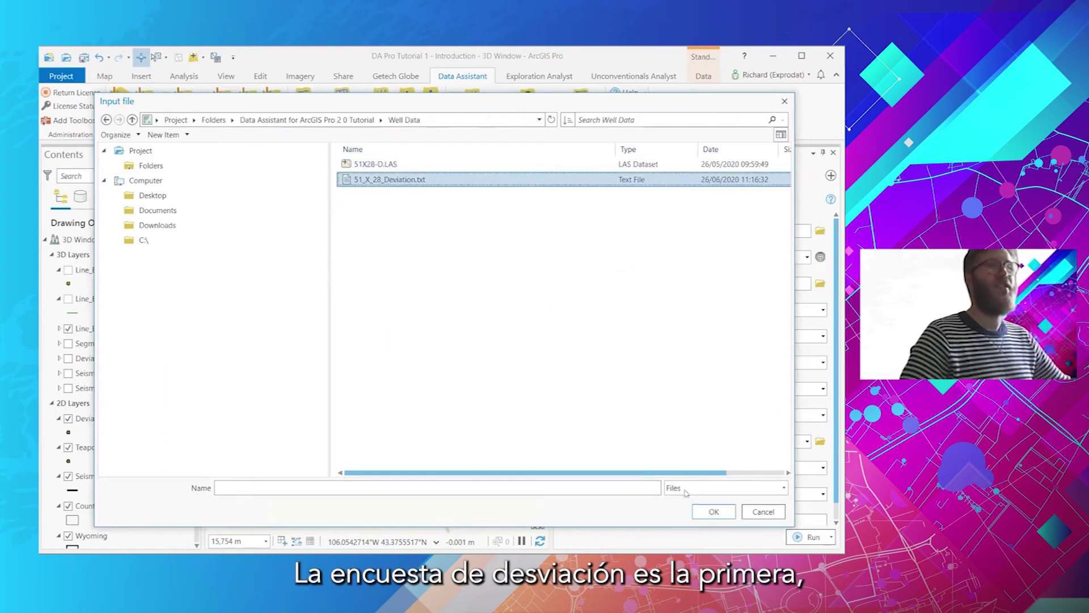
{"action": "left_click", "coordinate": [702, 514]}
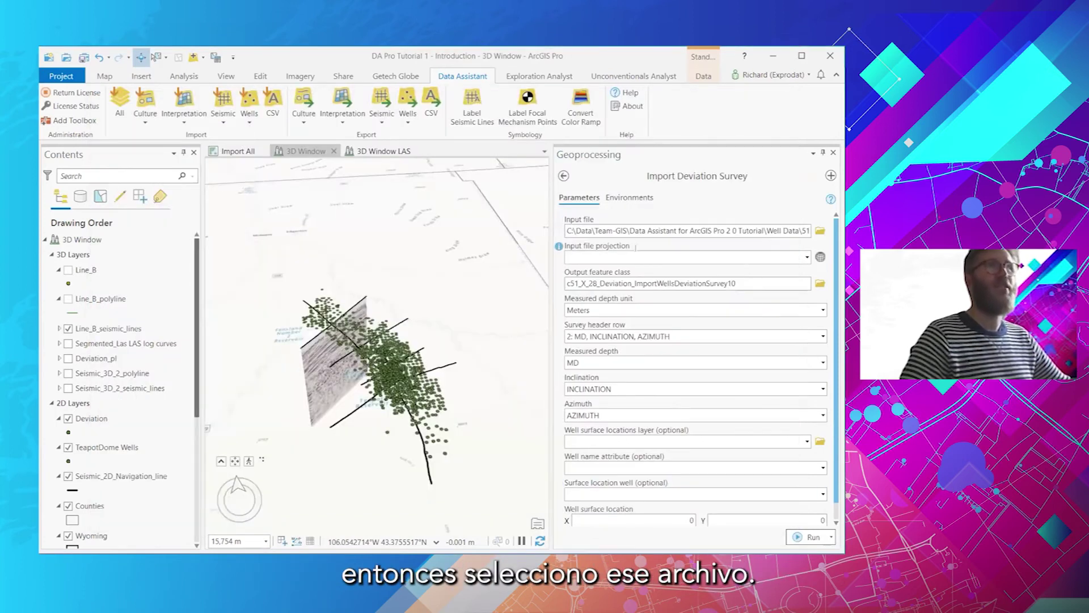
Step: Set the input file projection to the current map's NAD_1927_StatePlane_Wyoming_East_Central_FIPS_4902, the measured depth unit to Feet, and check the azimuth column choices
{"action": "left_click", "coordinate": [807, 256]}
{"action": "left_click", "coordinate": [646, 271]}
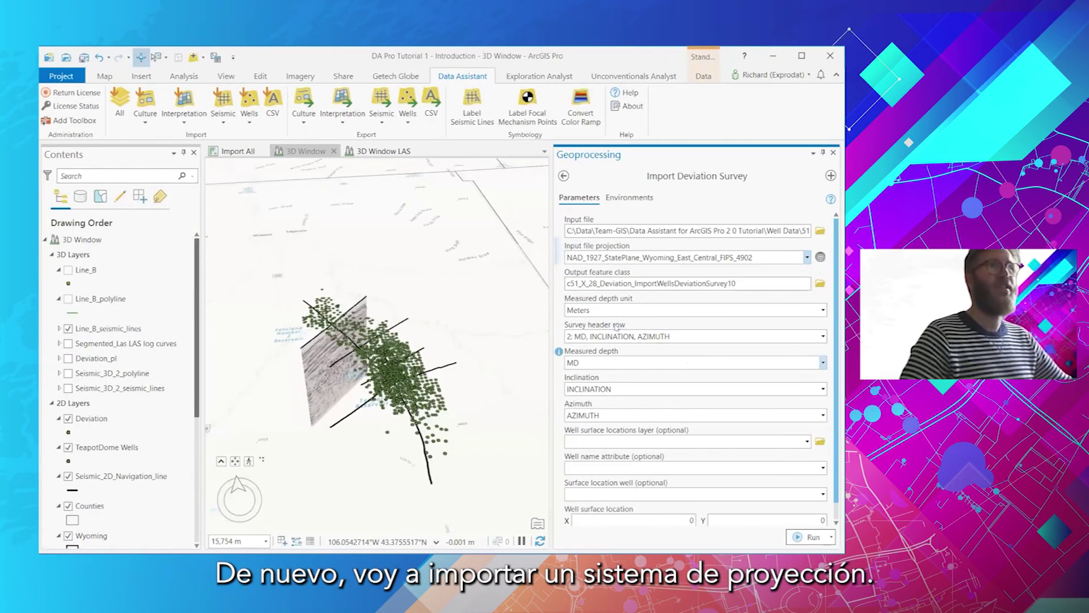
{"action": "left_click", "coordinate": [823, 310]}
{"action": "left_click", "coordinate": [626, 333]}
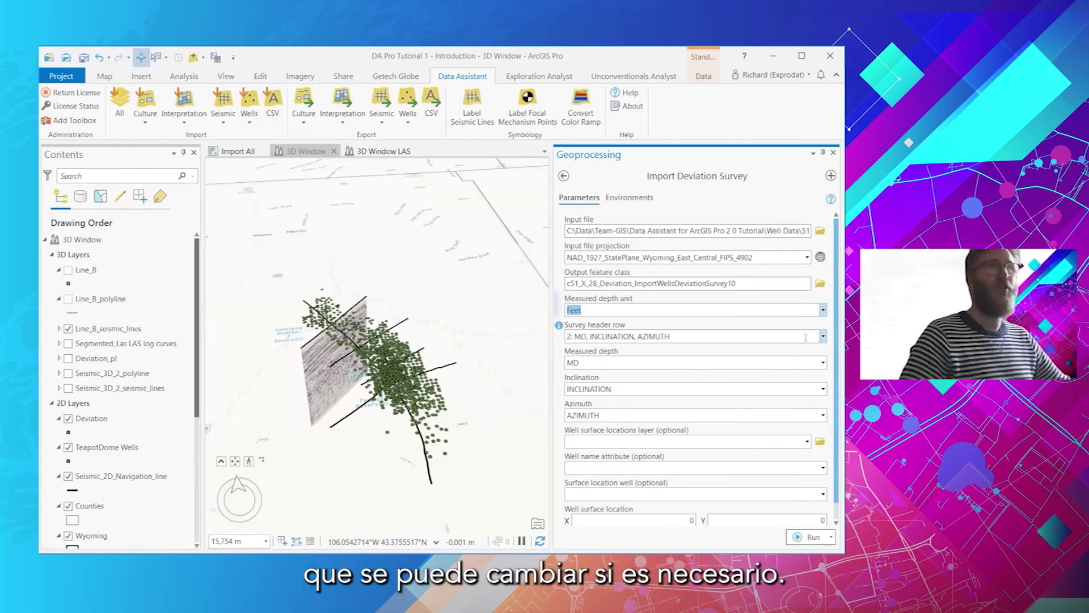
{"action": "key", "text": "Tab"}
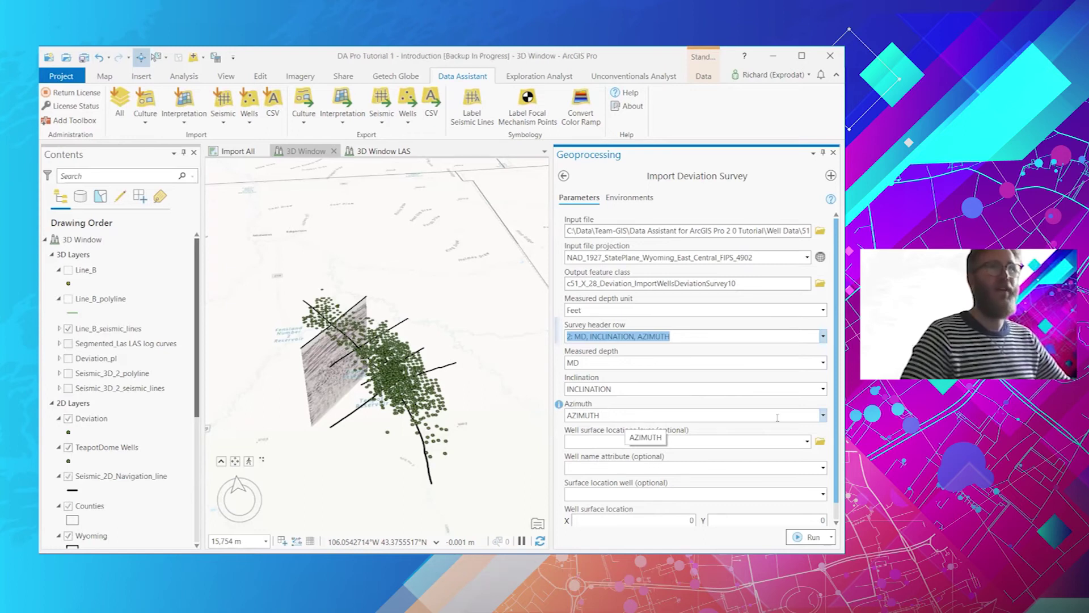
{"action": "left_click", "coordinate": [823, 415]}
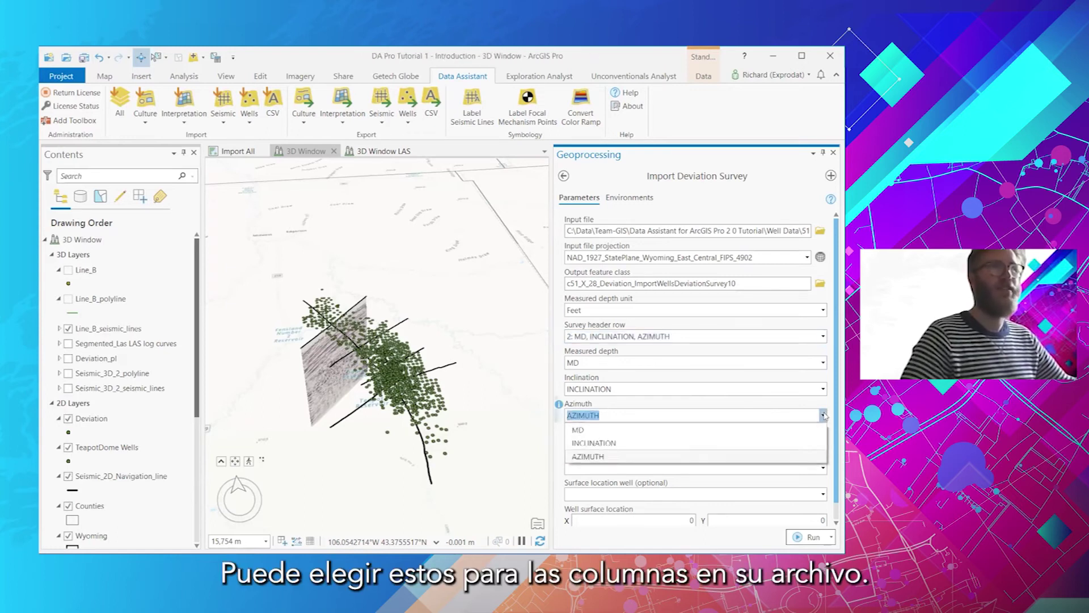
{"action": "left_click", "coordinate": [823, 415]}
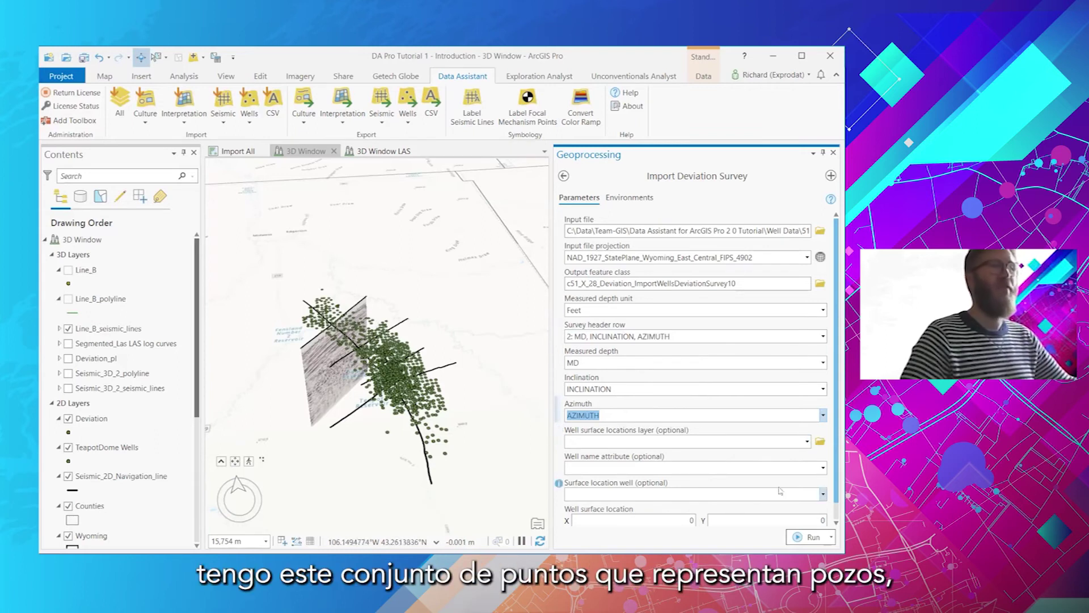
Step: Take the surface location from well 51-AX-28 in TeapotDome Wells, using BOREHL_NM as the name attribute, and run the deviation survey import
{"action": "left_click", "coordinate": [807, 442]}
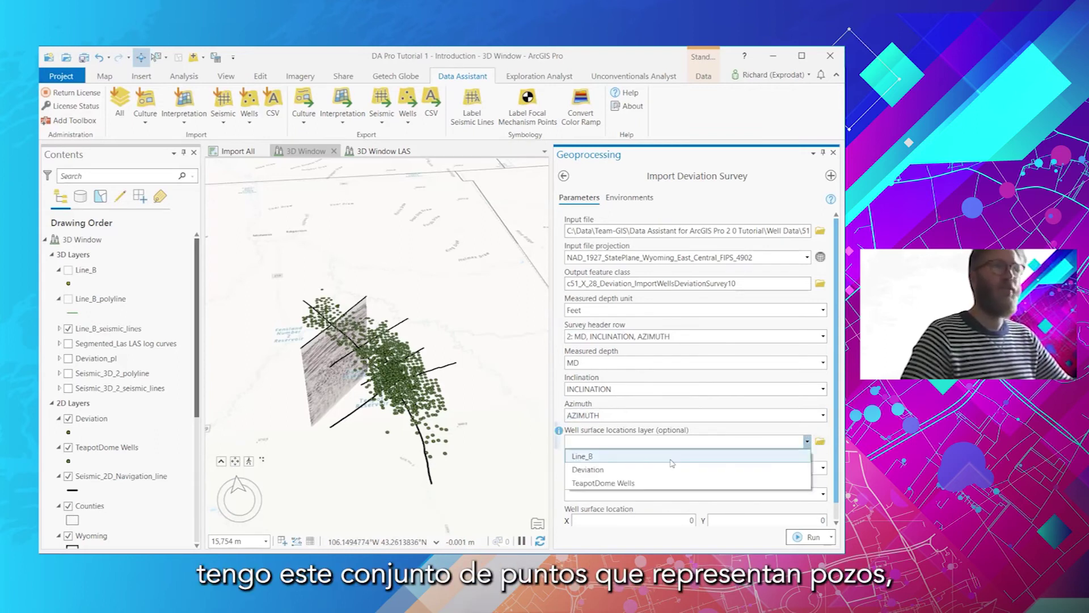
{"action": "left_click", "coordinate": [596, 483]}
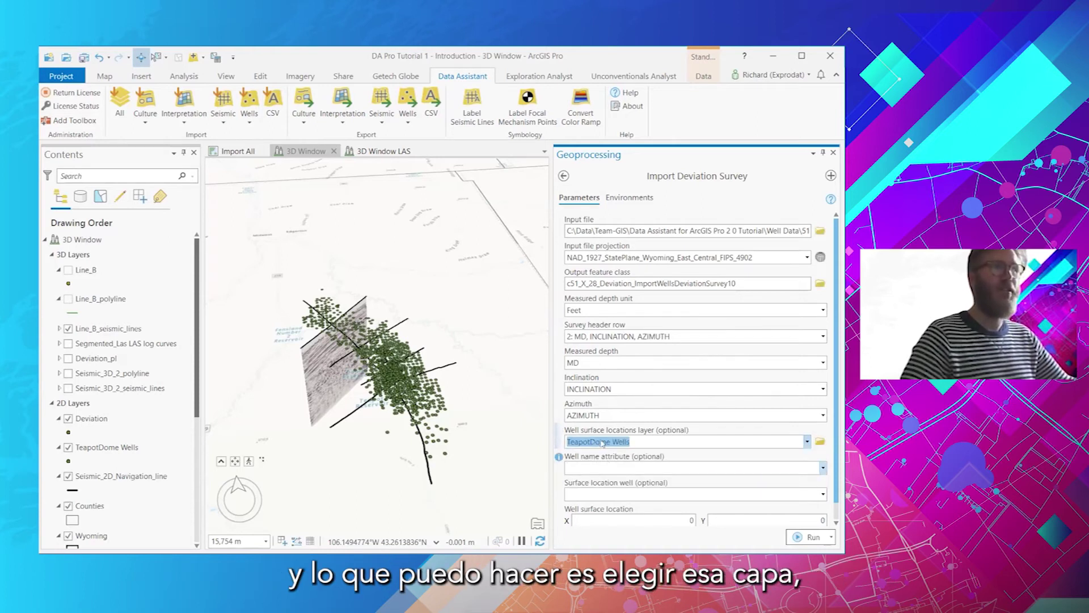
{"action": "left_click", "coordinate": [823, 468]}
{"action": "left_click", "coordinate": [619, 308]}
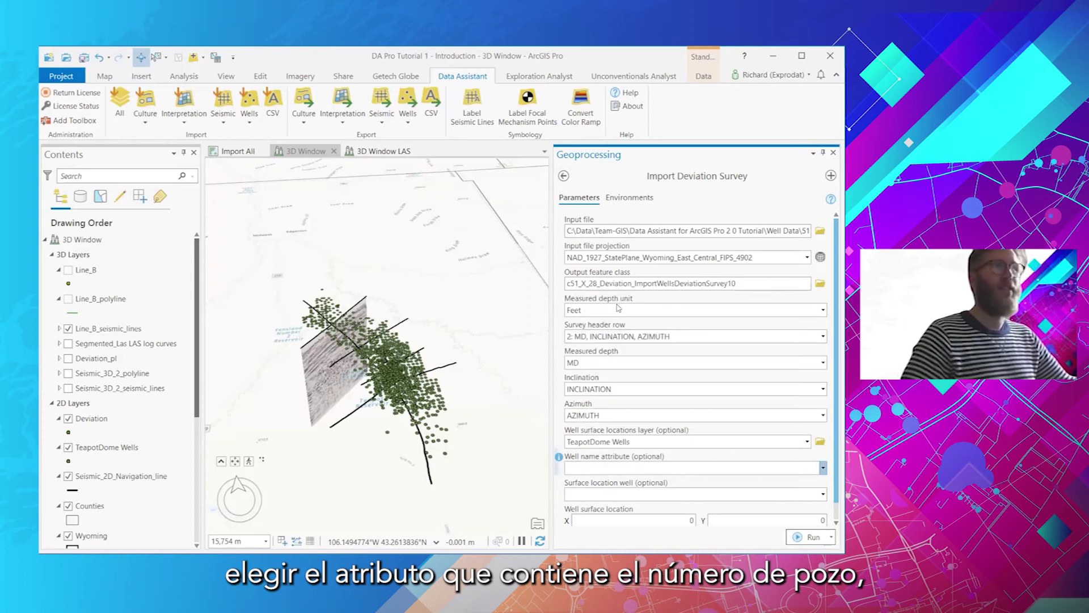
{"action": "left_click", "coordinate": [822, 494]}
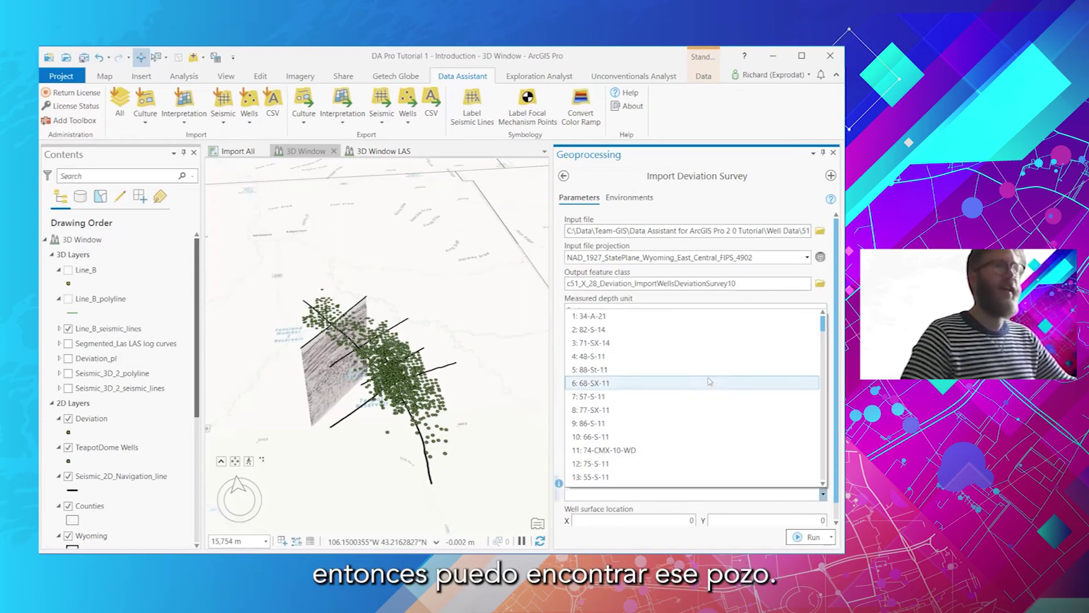
{"action": "left_click_drag", "start_coordinate": [822, 326], "coordinate": [821, 340]}
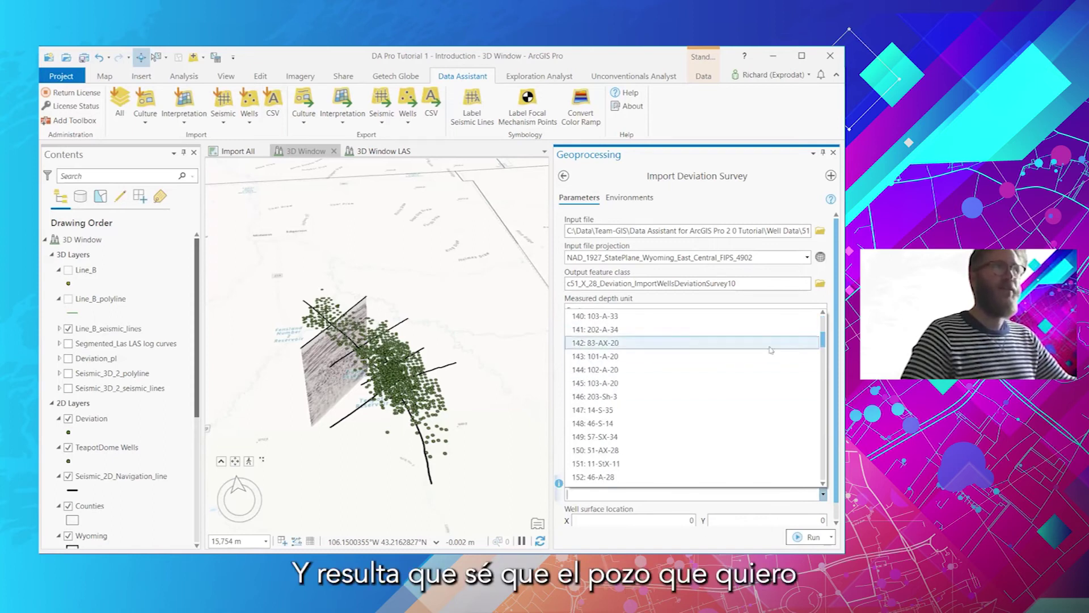
{"action": "left_click", "coordinate": [581, 452]}
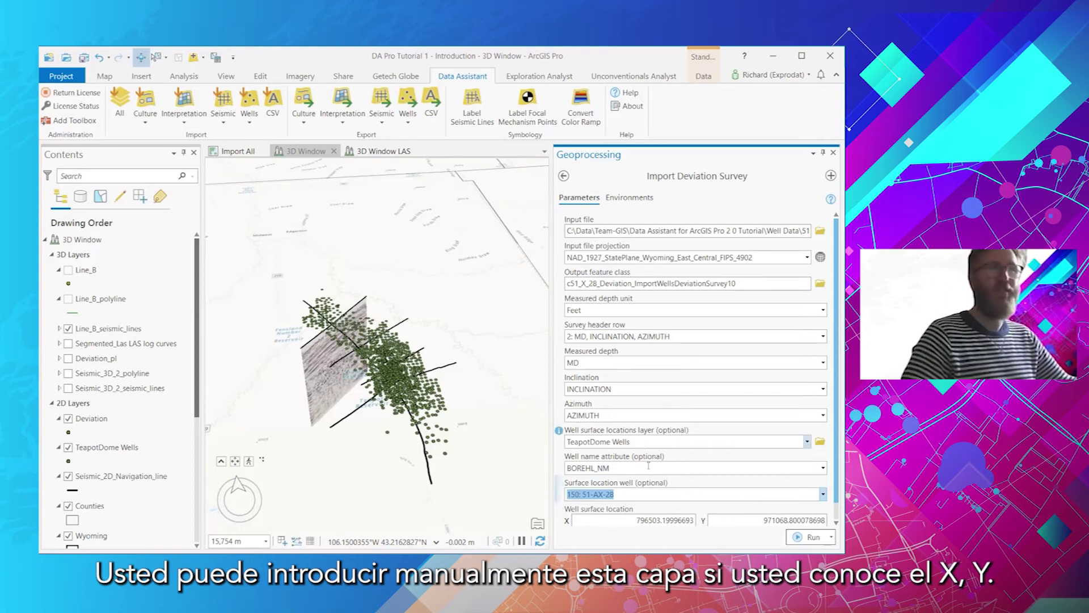
{"action": "scroll", "coordinate": [805, 454], "scroll_direction": "down", "scroll_amount": 1}
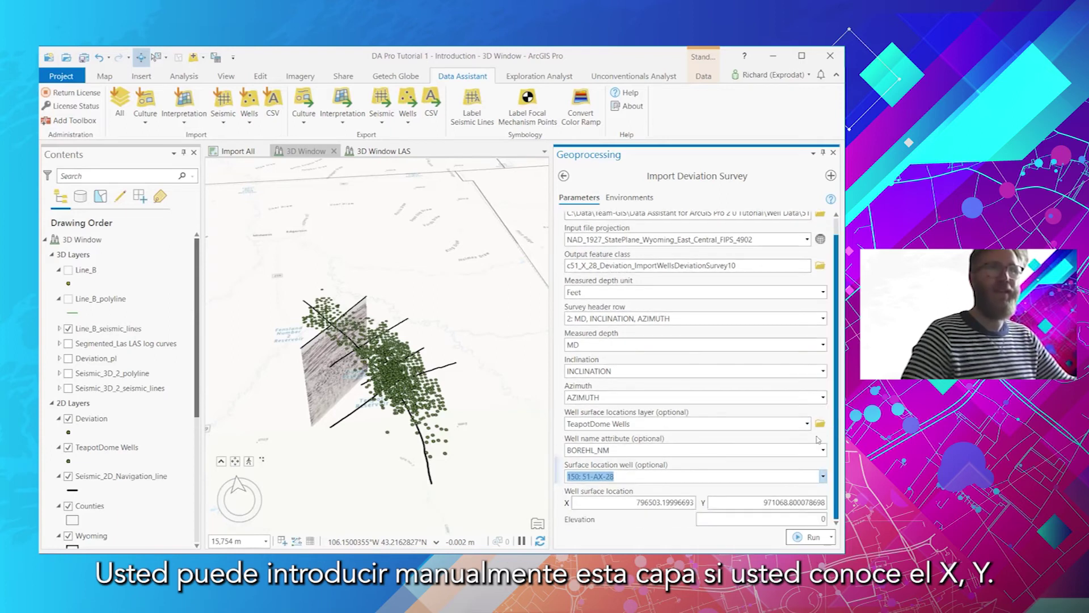
{"action": "left_click", "coordinate": [782, 513]}
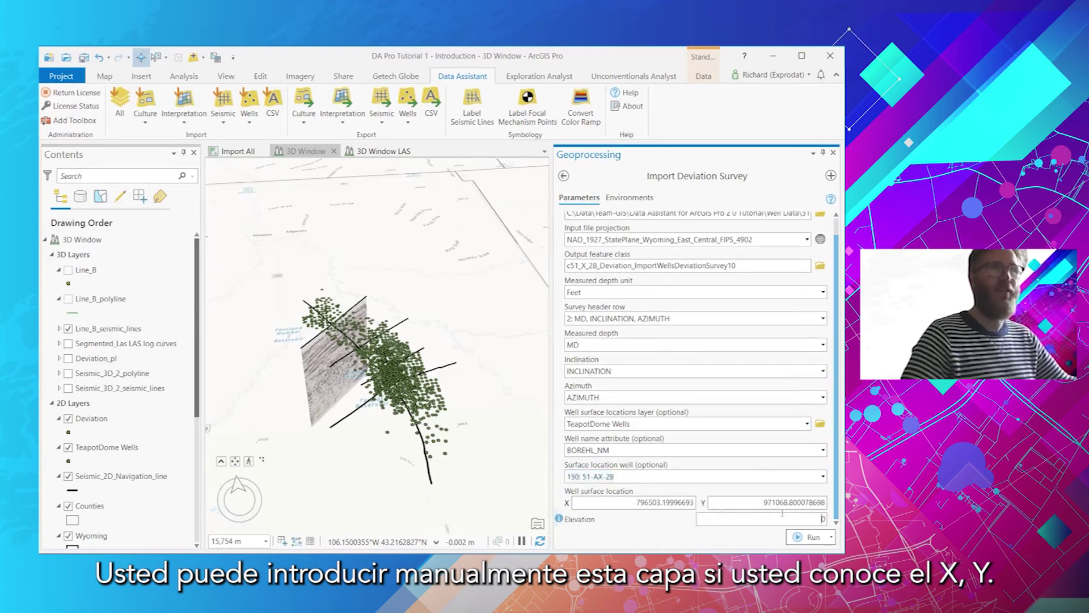
{"action": "left_click", "coordinate": [810, 536]}
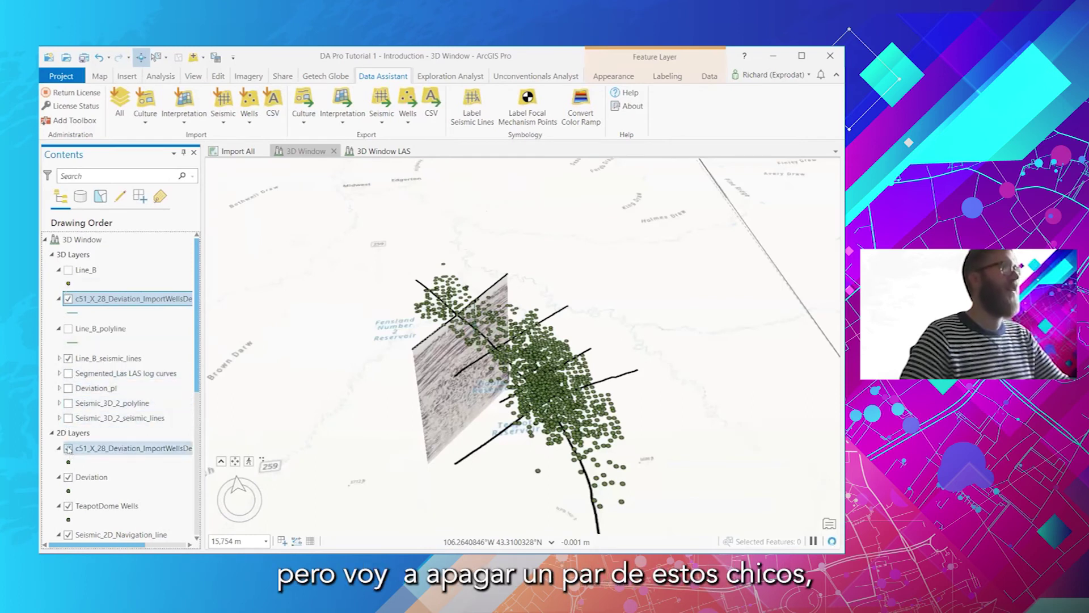
Step: Turn off the TeapotDome Wells and Line_B_seismic_lines layers to inspect the imported well path in the scene
{"action": "left_click", "coordinate": [68, 506]}
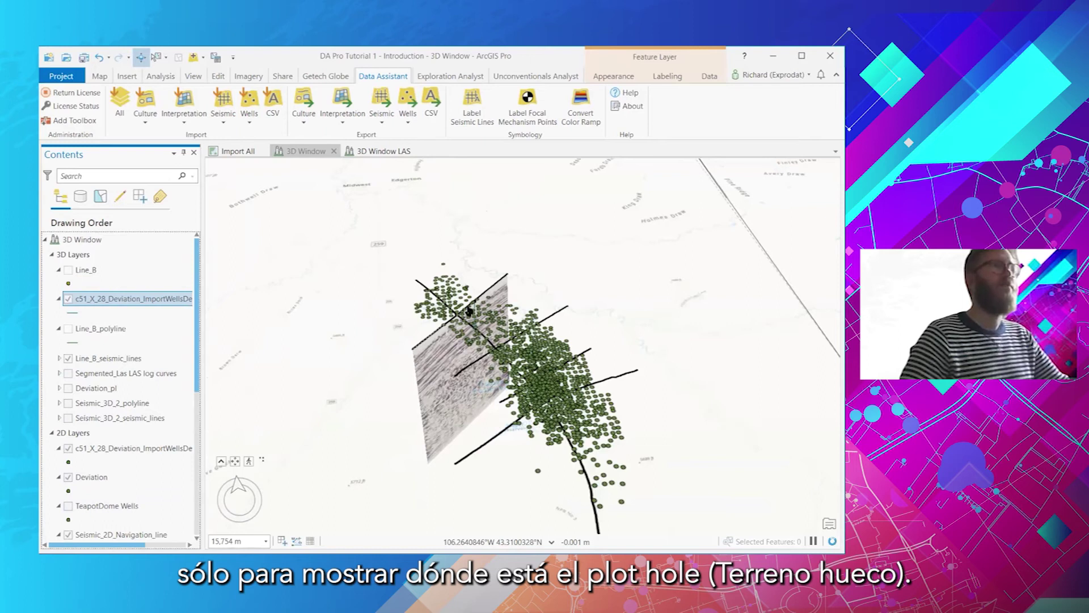
{"action": "scroll", "coordinate": [488, 329], "scroll_direction": "up", "scroll_amount": 2}
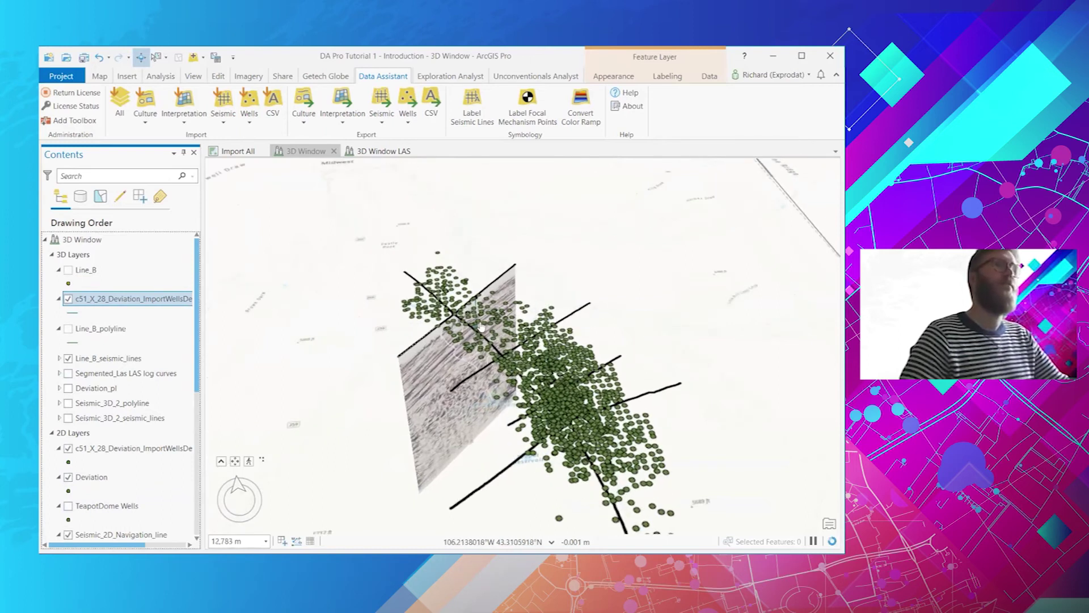
{"action": "scroll", "coordinate": [481, 327], "scroll_direction": "up", "scroll_amount": 1}
{"action": "left_click_drag", "start_coordinate": [494, 355], "coordinate": [540, 303]}
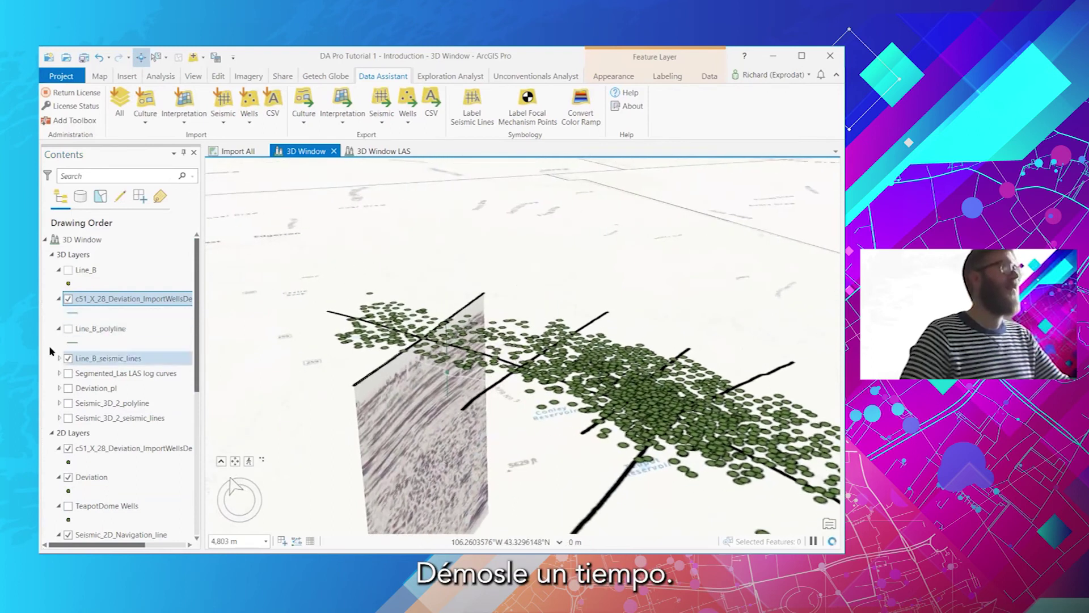
{"action": "left_click", "coordinate": [68, 358]}
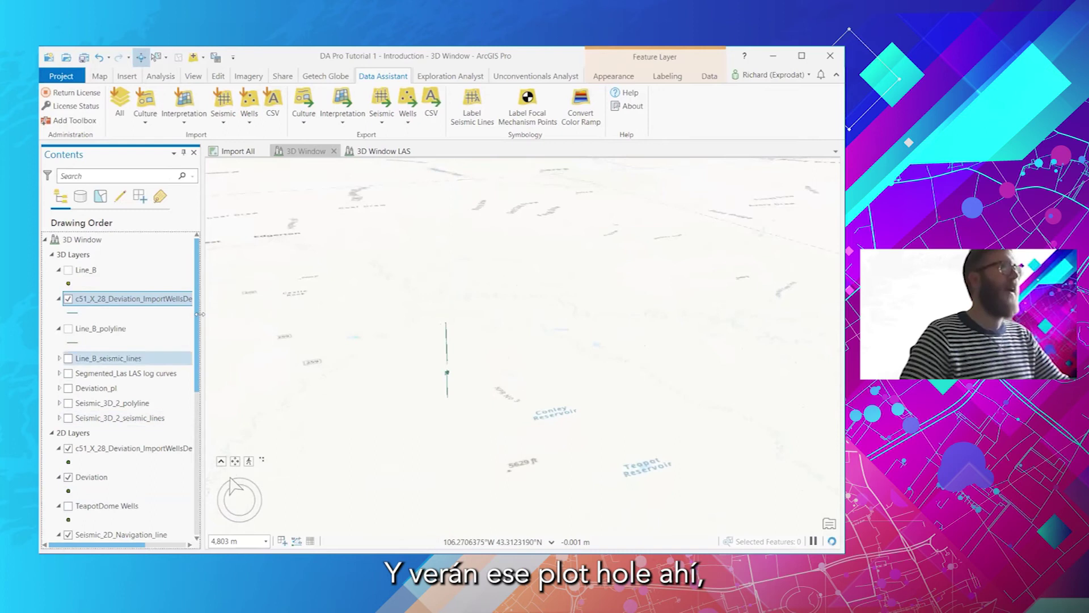
{"action": "scroll", "coordinate": [198, 332], "scroll_direction": "down", "scroll_amount": 3}
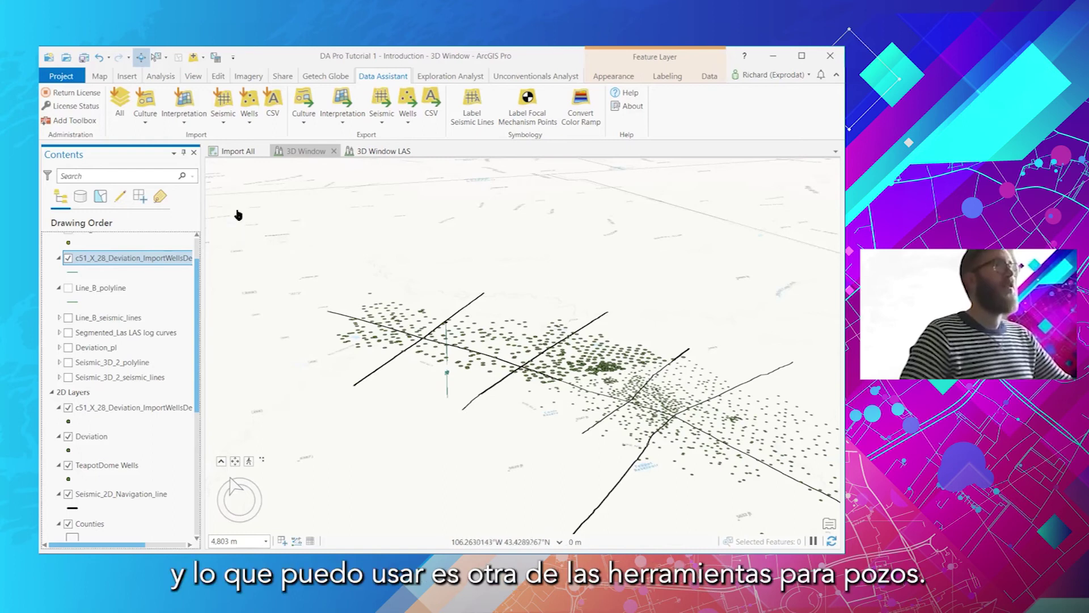
Step: Start the LAS Log Curves well import and load 51X28-D.LAS from the Well Data folder as the input file
{"action": "left_click", "coordinate": [250, 119]}
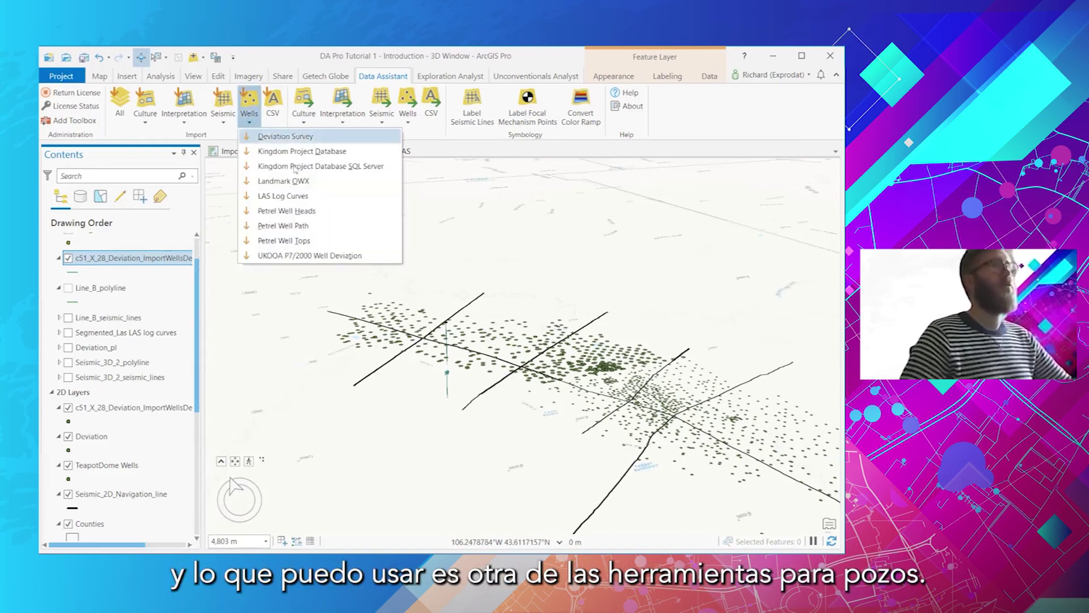
{"action": "left_click", "coordinate": [297, 197]}
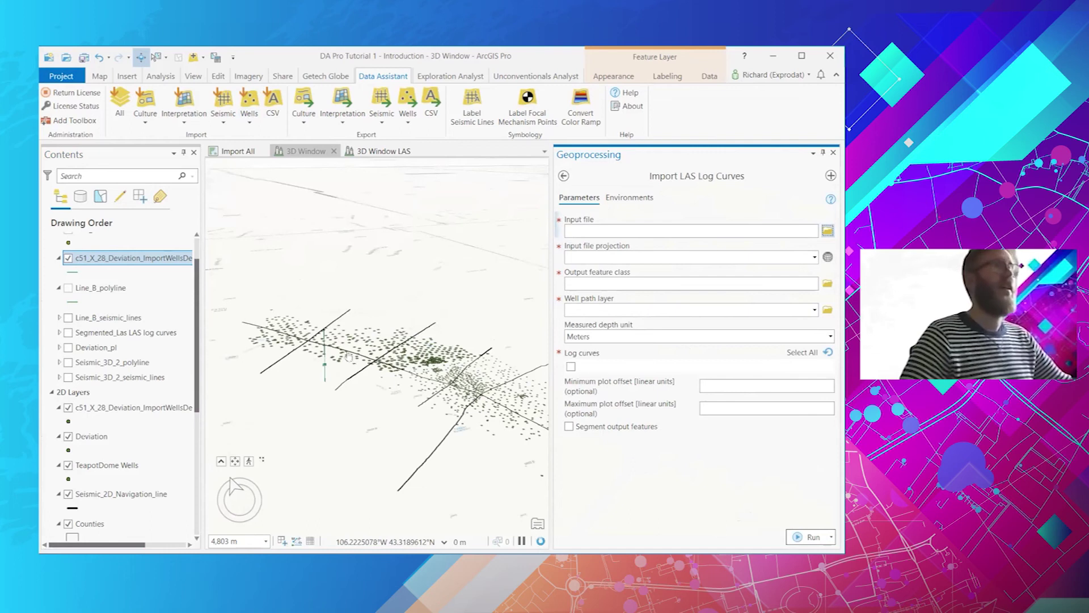
{"action": "left_click", "coordinate": [828, 231]}
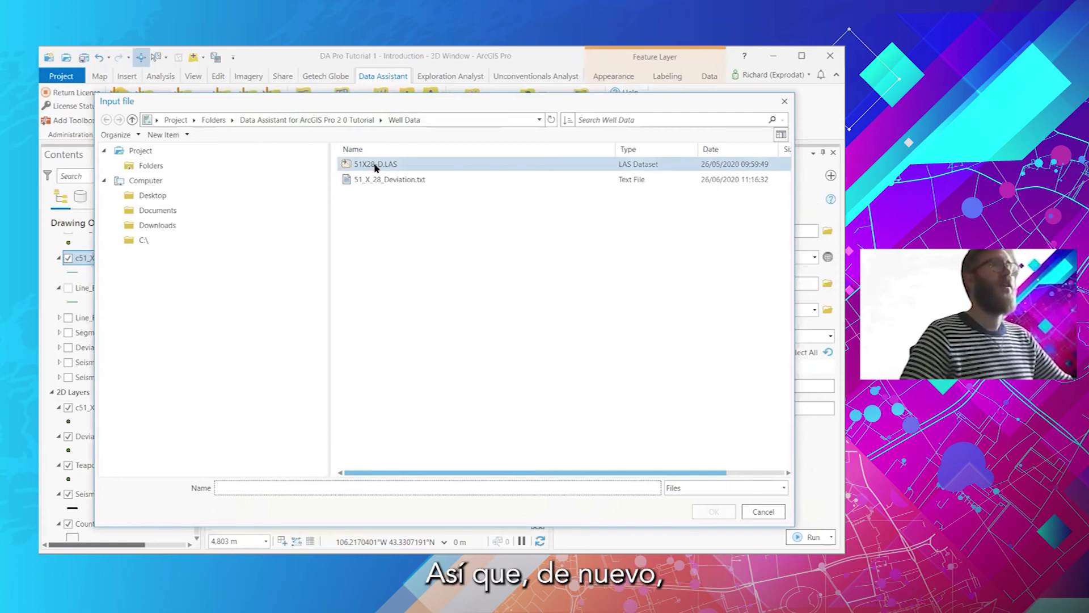
{"action": "left_click", "coordinate": [375, 164]}
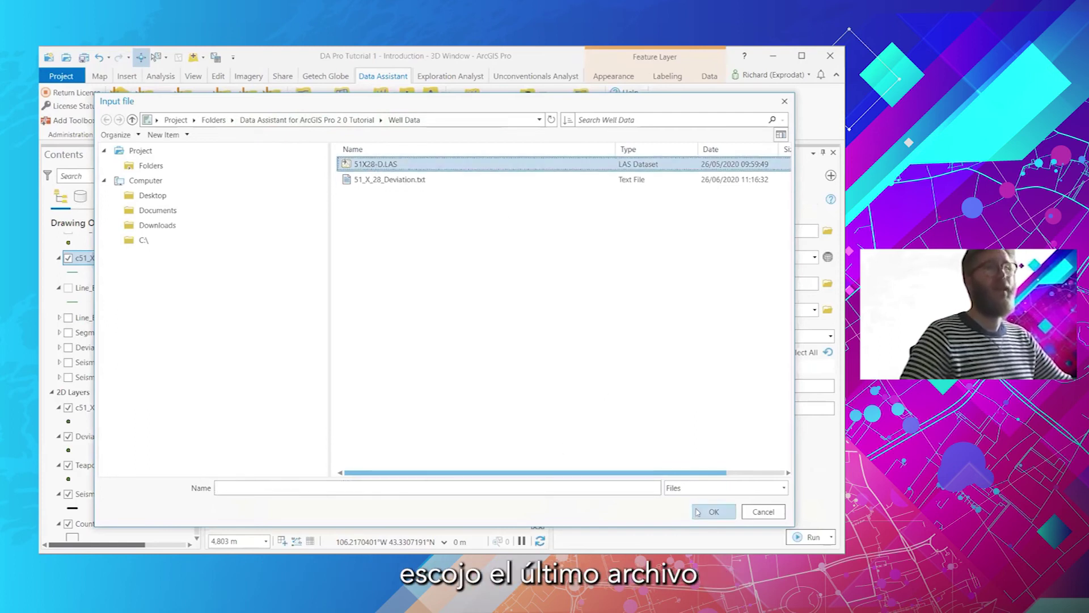
{"action": "left_click", "coordinate": [714, 511]}
Step: Set the projection to NAD_1927_StatePlane_Wyoming_East_Central_FIPS_4902 and the well path layer to c51_X_28_Deviation_ImportWellsDeviationSurvey10_pl
{"action": "left_click", "coordinate": [815, 257]}
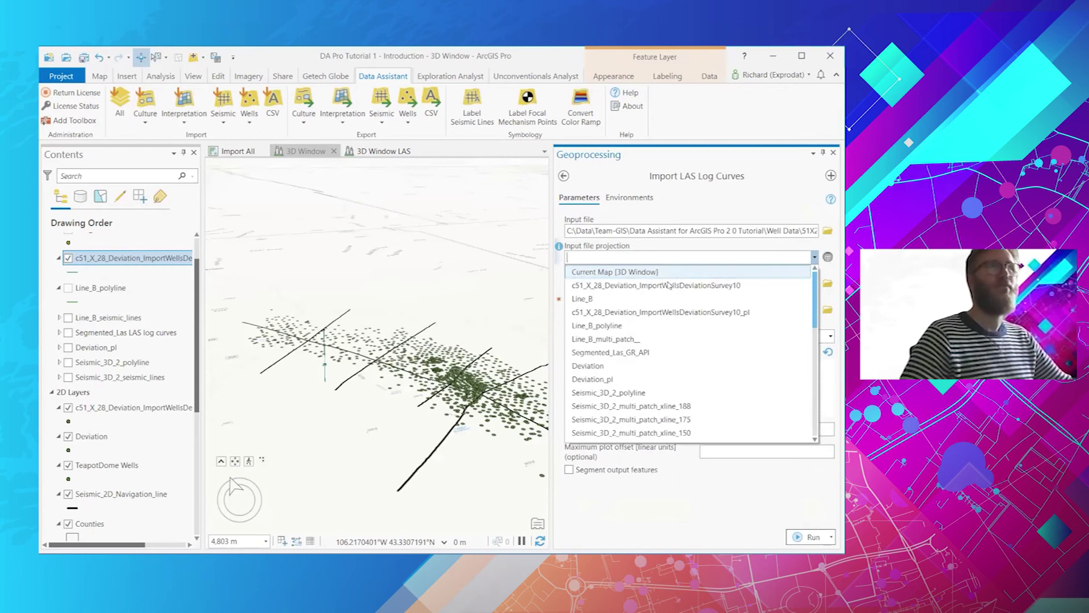
{"action": "left_click", "coordinate": [655, 279]}
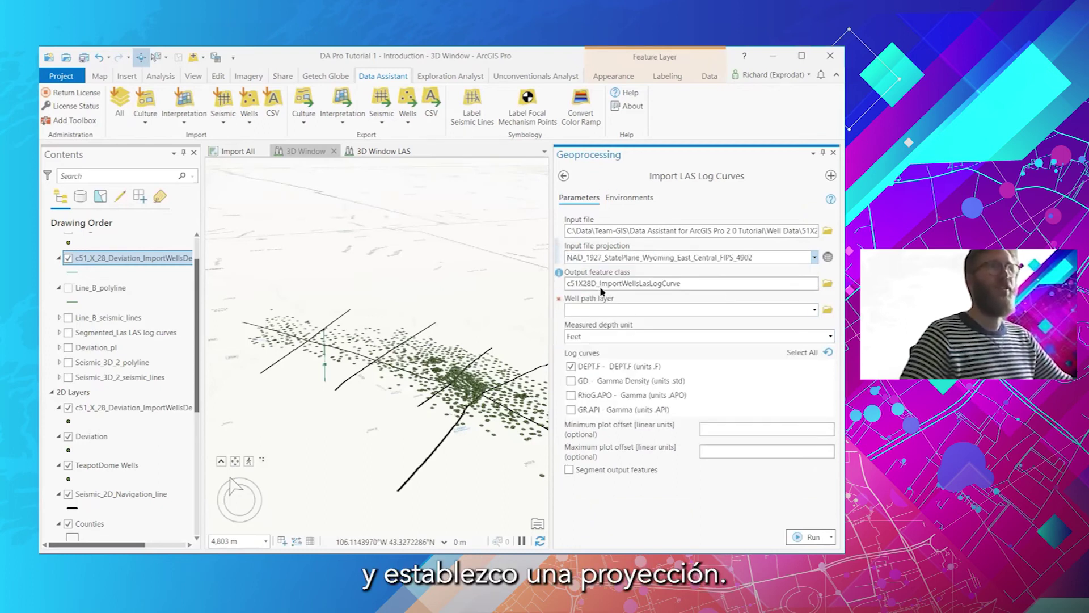
{"action": "left_click", "coordinate": [815, 310]}
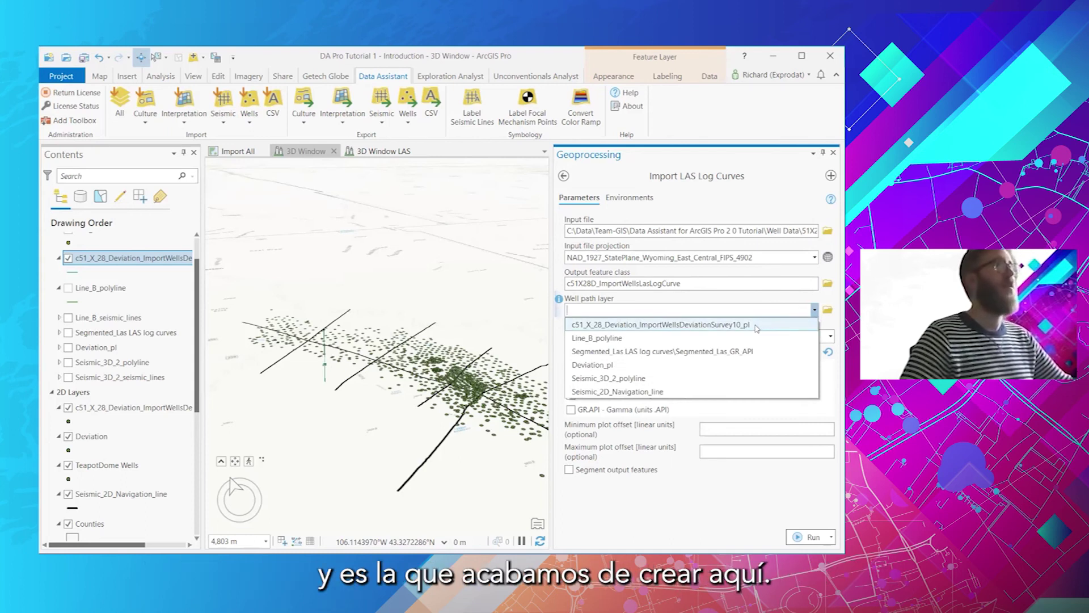
{"action": "left_click", "coordinate": [756, 325]}
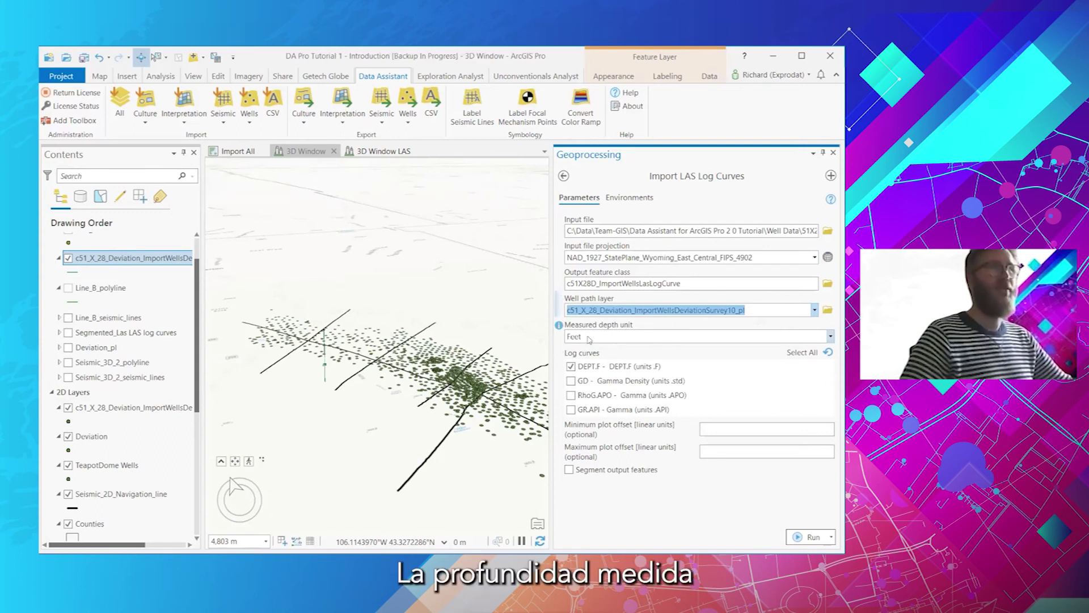
Step: Import only the GR.API gamma log curve instead of DEPT.F, close the import tool, and inspect the curve along the well path
{"action": "left_click", "coordinate": [571, 367]}
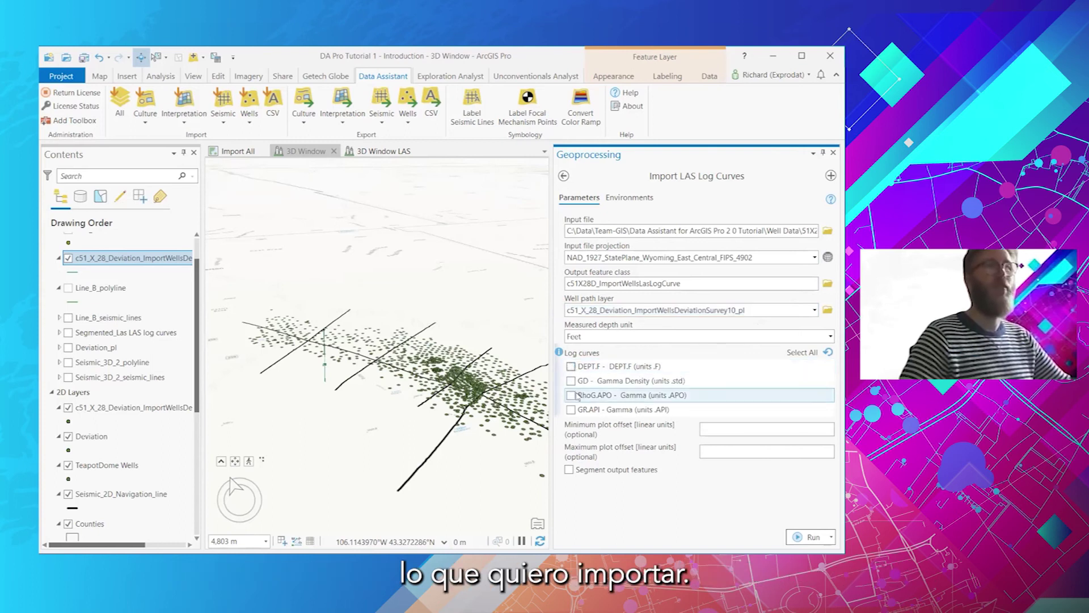
{"action": "left_click", "coordinate": [570, 410]}
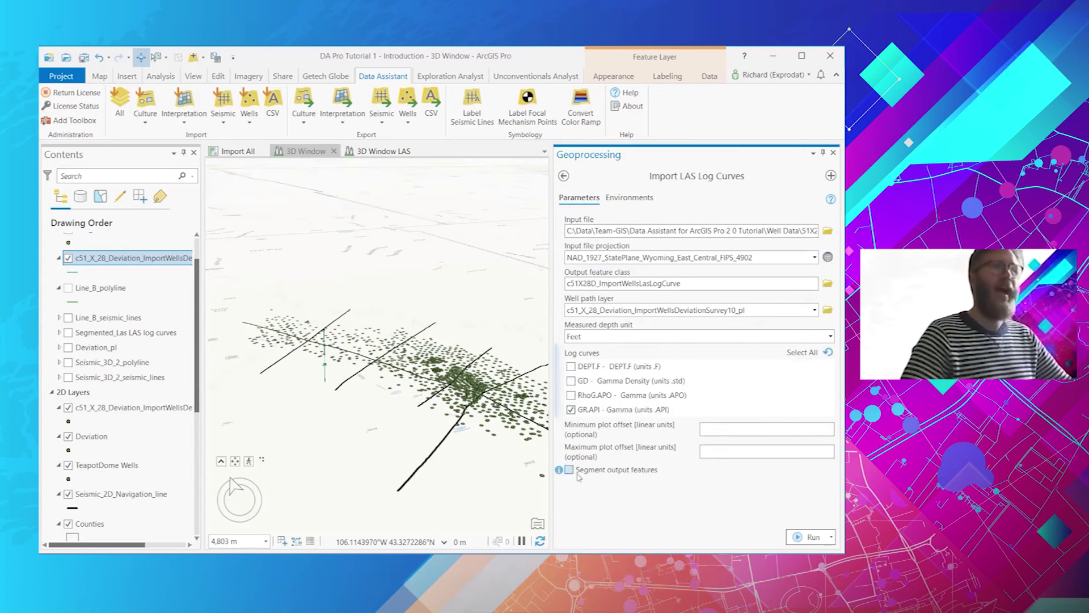
{"action": "left_click", "coordinate": [787, 538]}
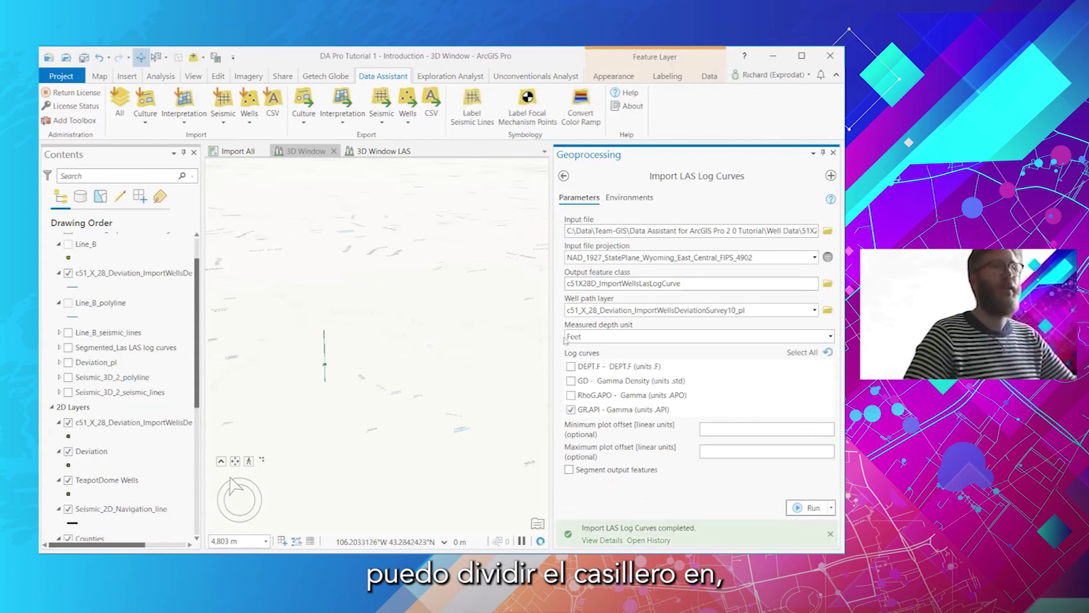
{"action": "left_click", "coordinate": [824, 154]}
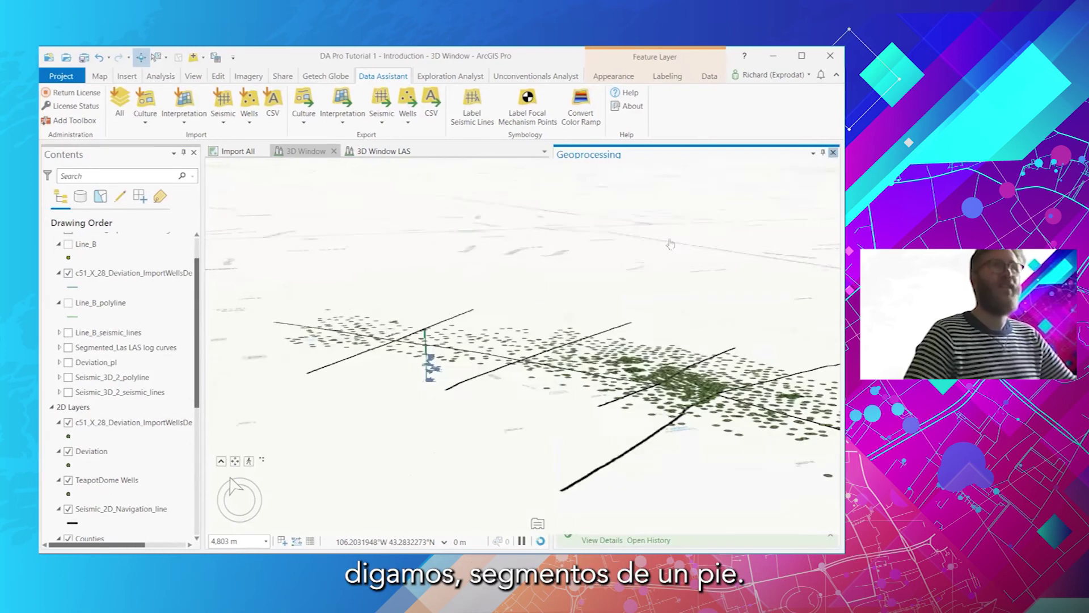
{"action": "scroll", "coordinate": [450, 392], "scroll_direction": "up", "scroll_amount": 5}
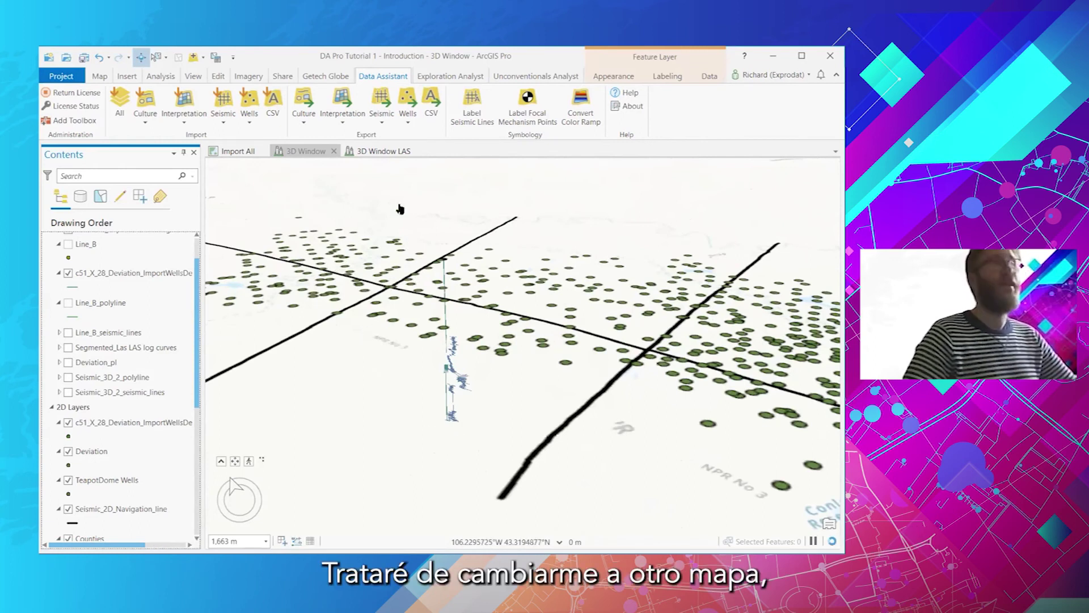
Step: Open the 3D Window LAS scene, go to its Segmented Las log bookmark, and expand the Segmented_Las LAS log curves legend
{"action": "left_click", "coordinate": [377, 153]}
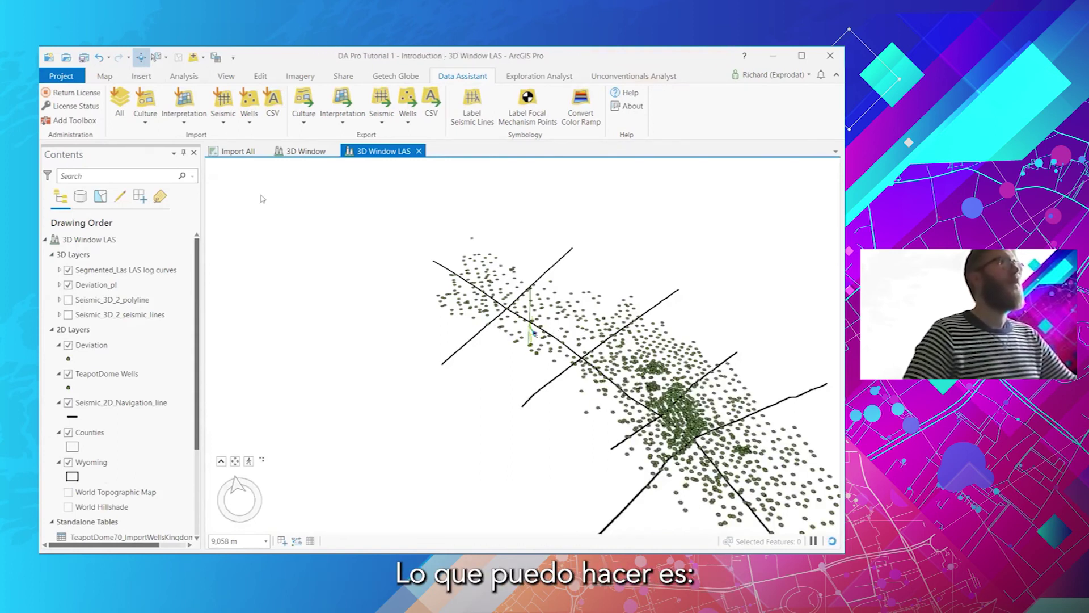
{"action": "left_click", "coordinate": [105, 76]}
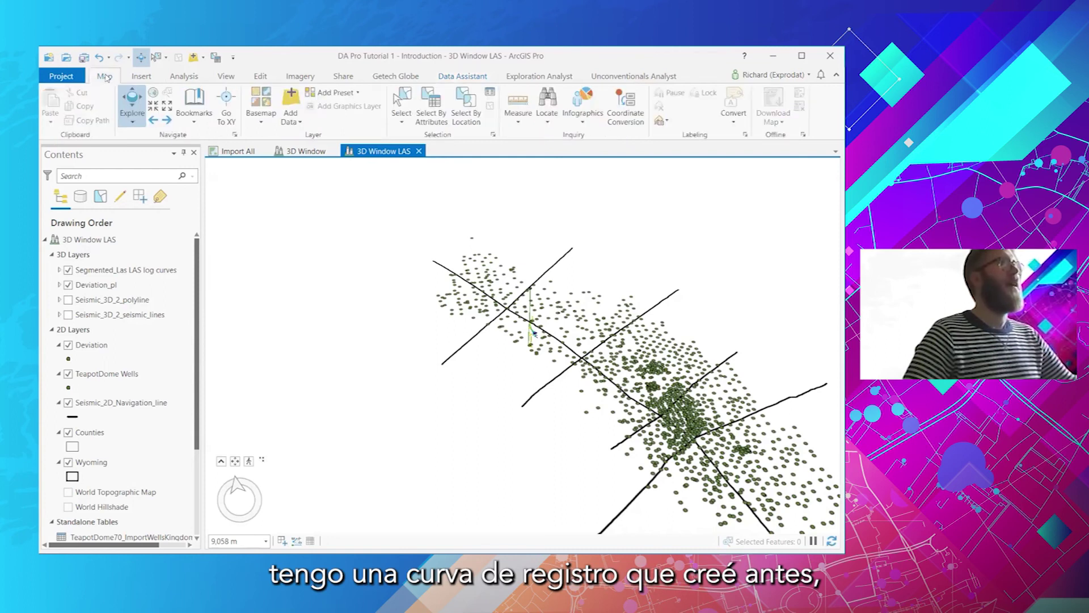
{"action": "left_click", "coordinate": [195, 114]}
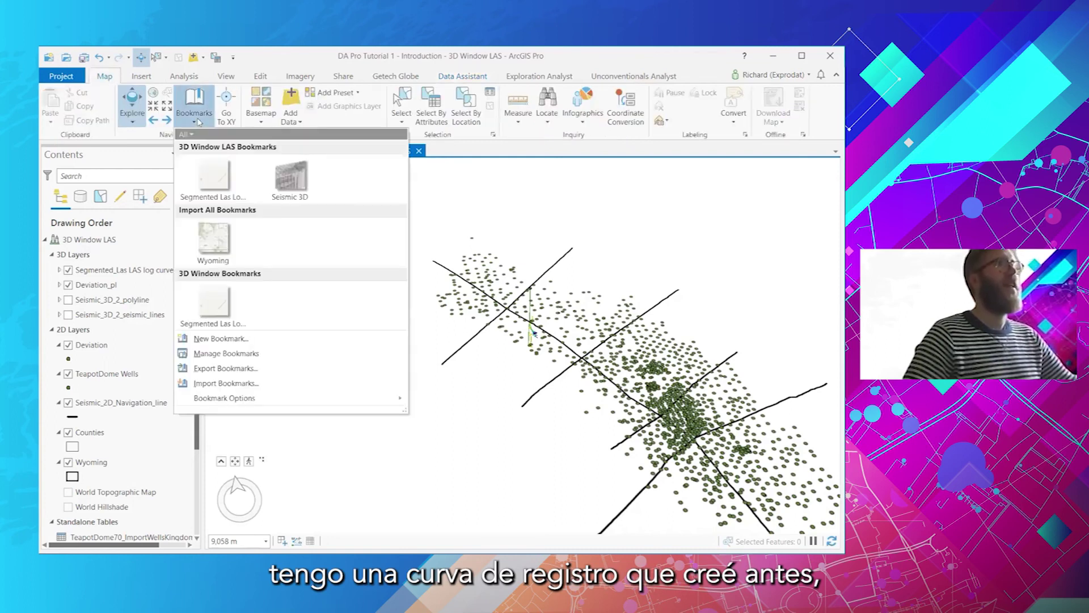
{"action": "left_click", "coordinate": [211, 170]}
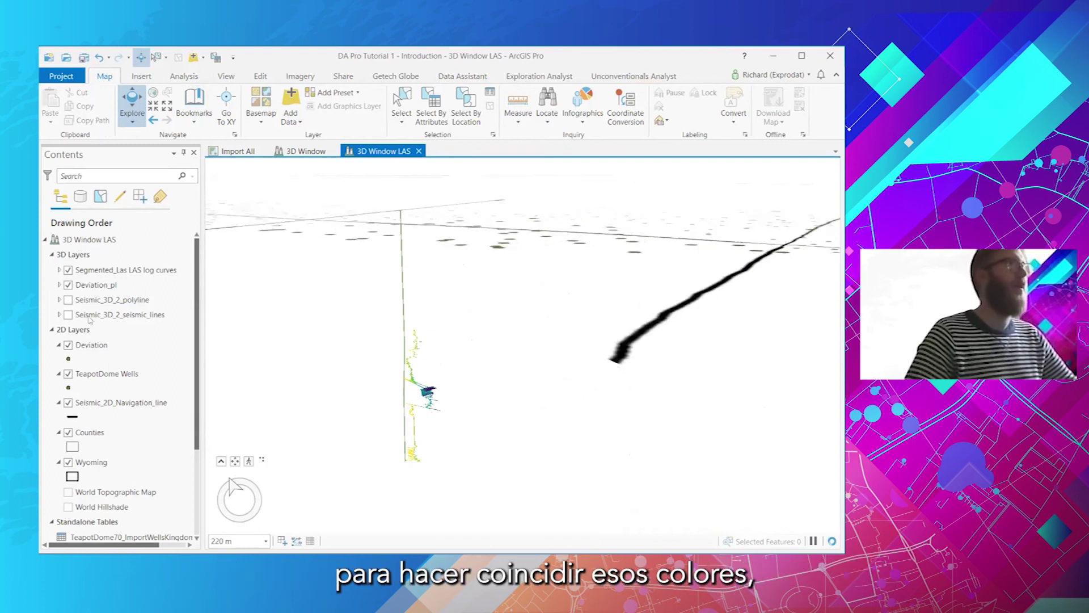
{"action": "left_click", "coordinate": [58, 270]}
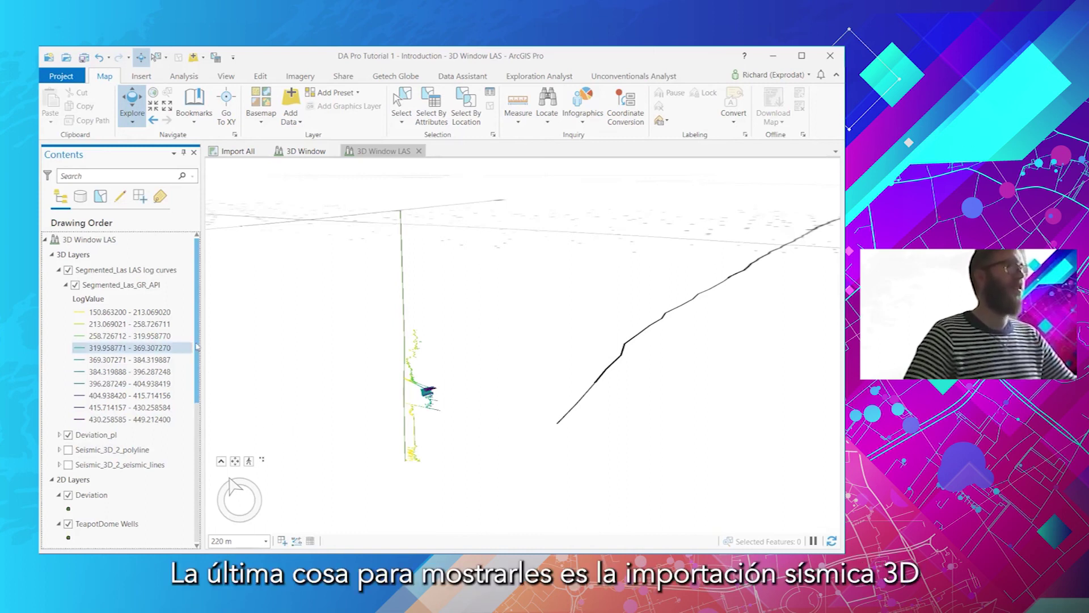
Step: Turn on the Seismic_3D_2_seismic_lines layer, go to the Seismic 3D bookmark, and inspect the seismic grid from several angles
{"action": "scroll", "coordinate": [197, 347], "scroll_direction": "down", "scroll_amount": 1}
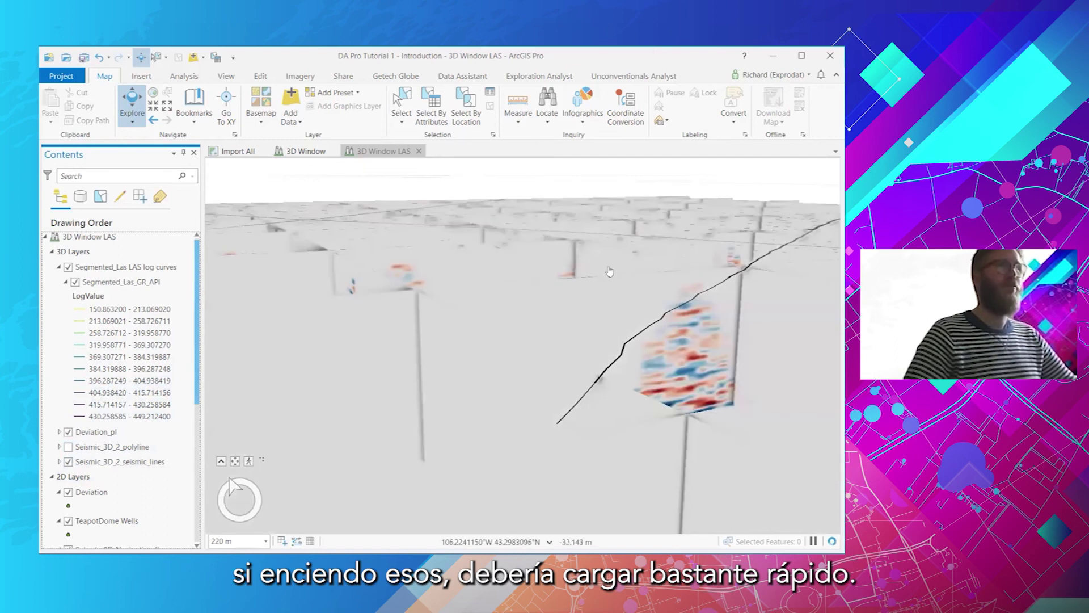
{"action": "left_click", "coordinate": [194, 110]}
{"action": "left_click", "coordinate": [285, 177]}
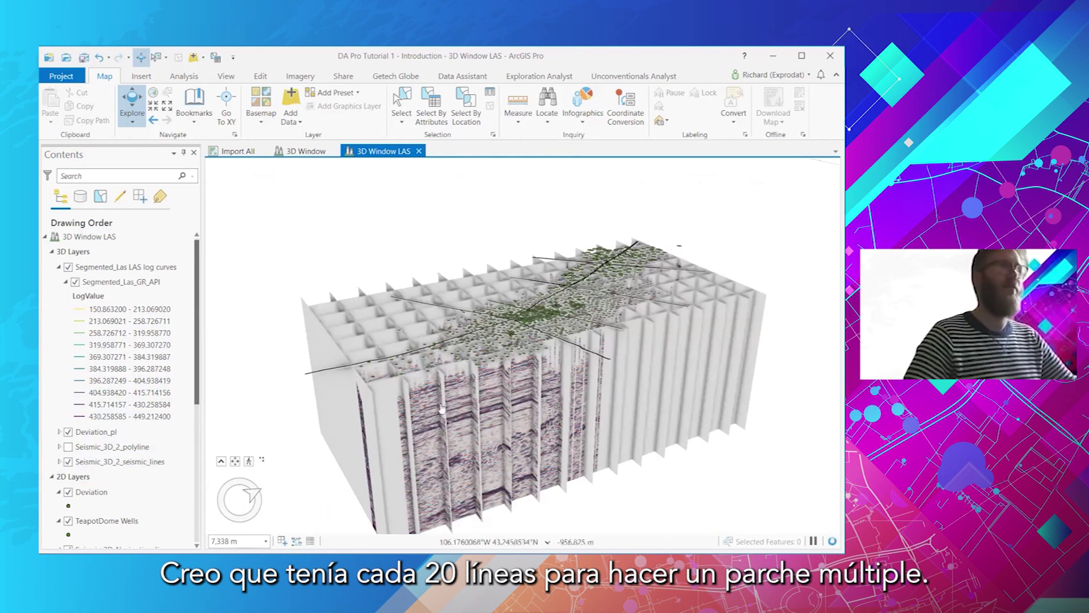
{"action": "left_click_drag", "start_coordinate": [538, 379], "coordinate": [579, 414]}
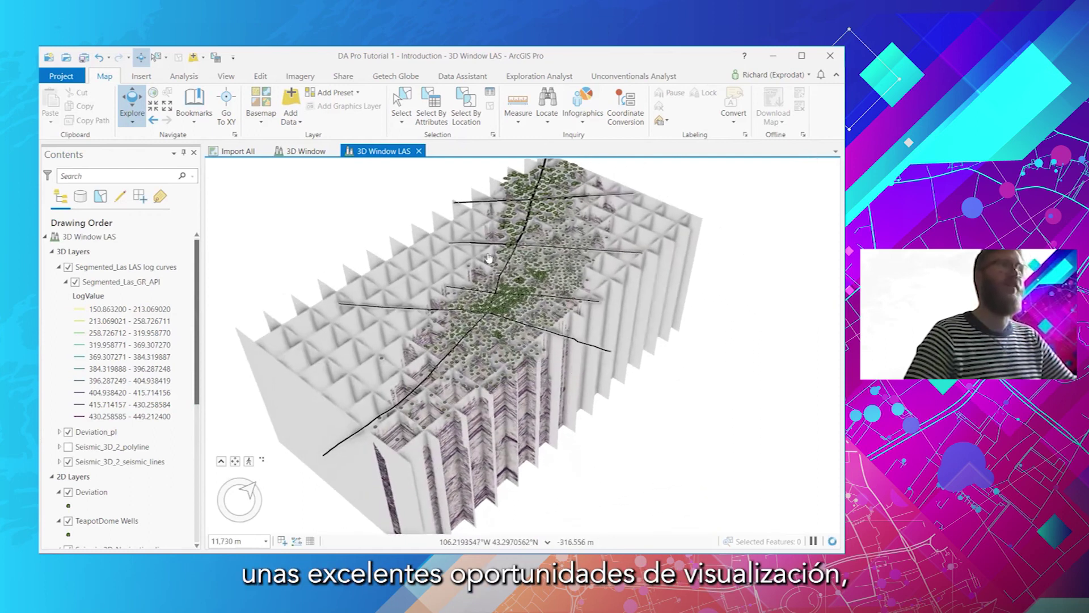
{"action": "scroll", "coordinate": [495, 260], "scroll_direction": "up", "scroll_amount": 5}
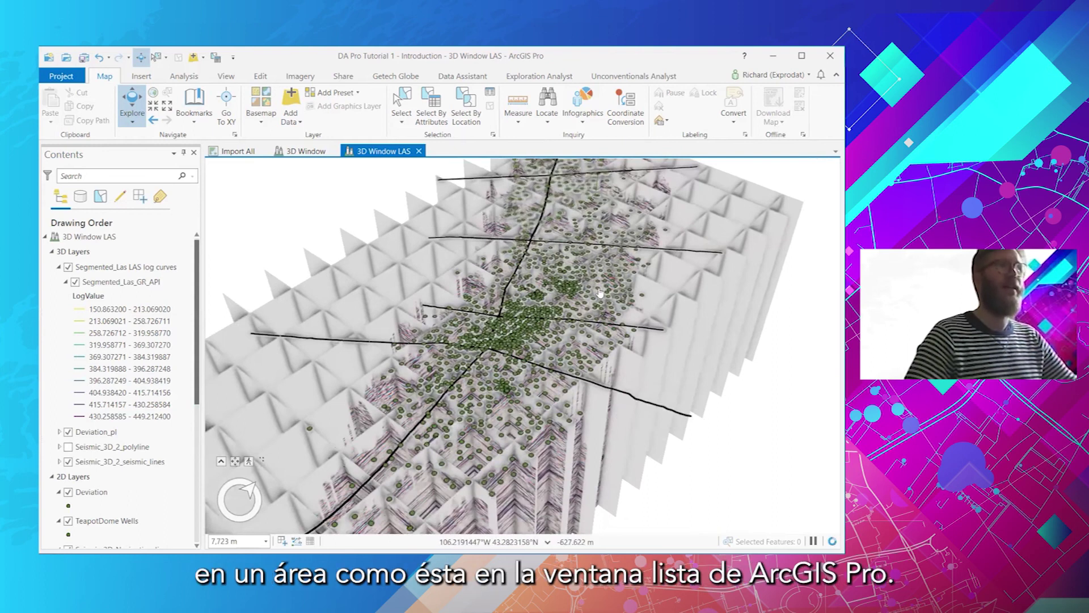
{"action": "left_click_drag", "start_coordinate": [666, 262], "coordinate": [616, 255]}
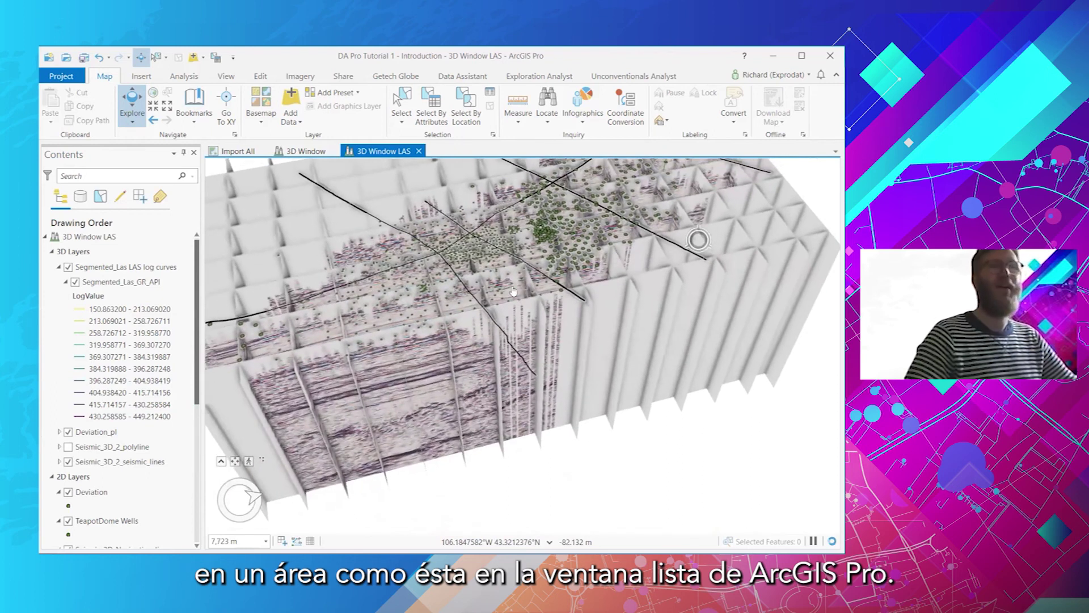